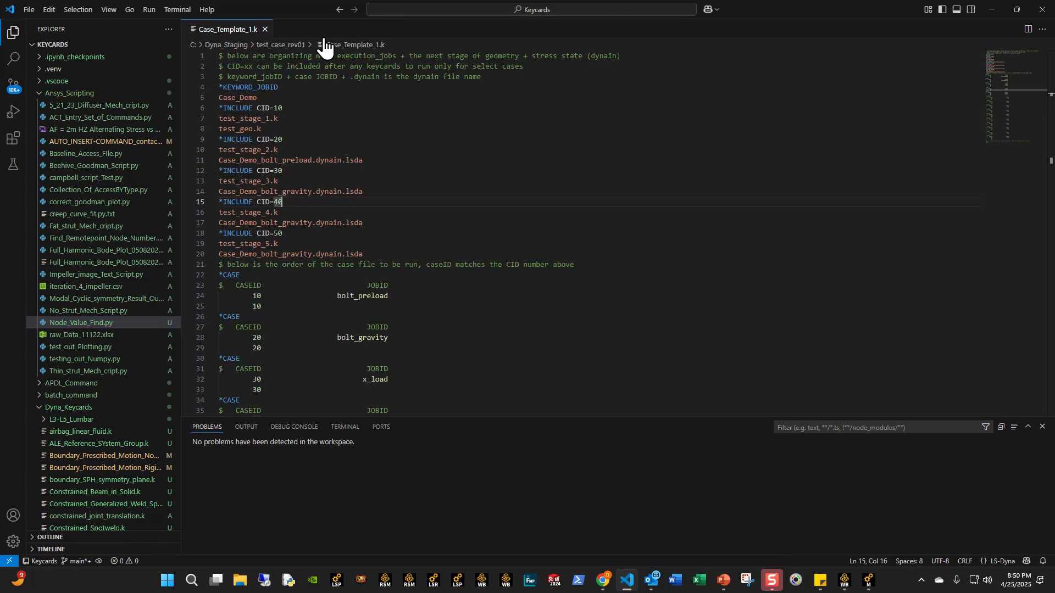
# - Collapse the Ansys_Scripting folder and examine the stage keyword files and test_geo.k included in Case_Template_1.k
pyautogui.click(40, 96)
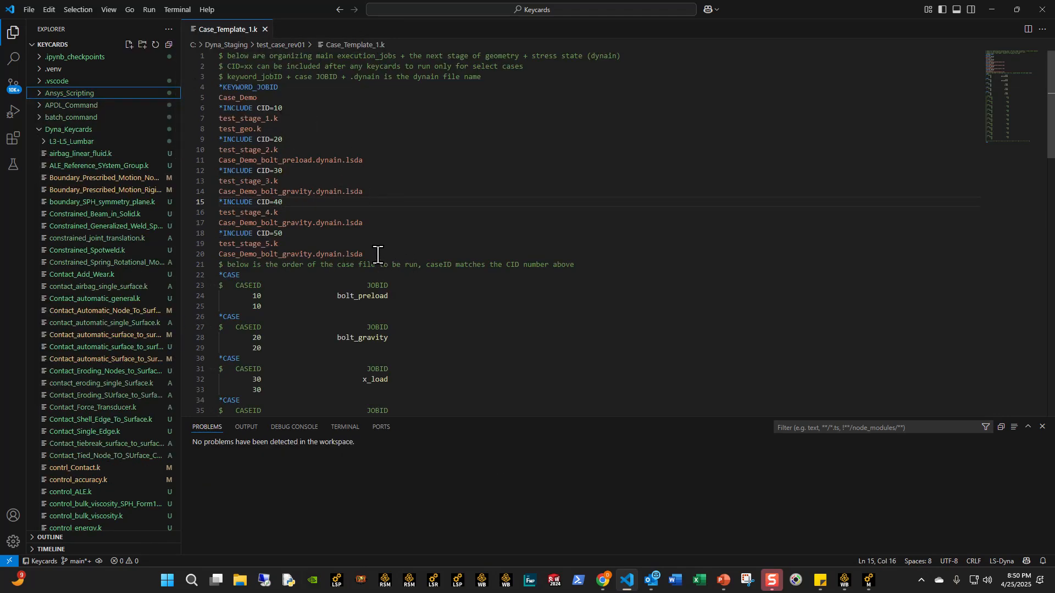
pyautogui.moveTo(378, 254); pyautogui.dragTo(220, 161)
pyautogui.click(341, 97)
pyautogui.click(286, 119)
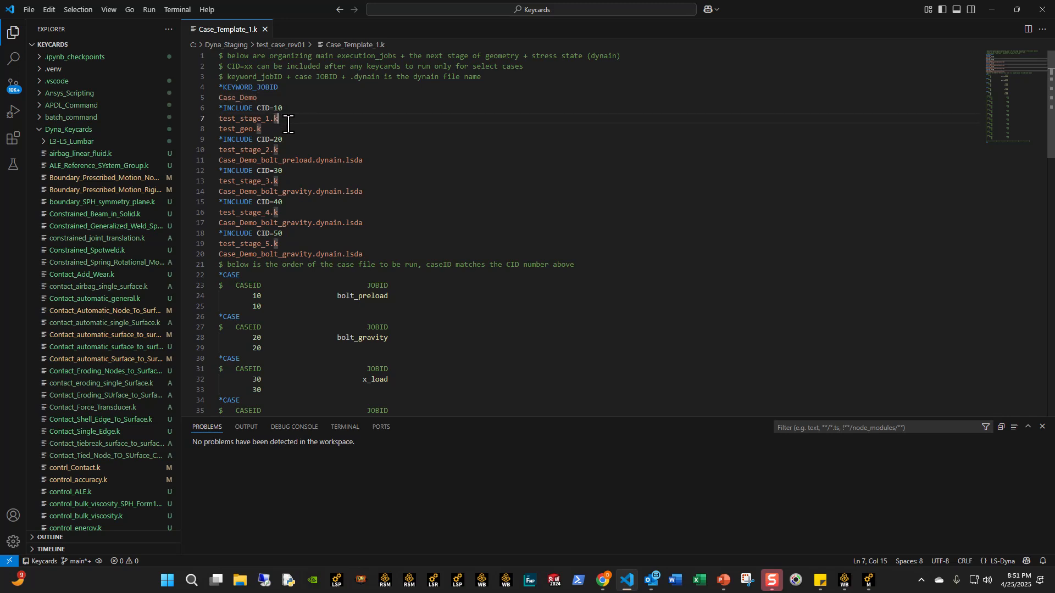
pyautogui.click(290, 151)
pyautogui.click(290, 181)
pyautogui.click(289, 242)
pyautogui.click(272, 119)
pyautogui.moveTo(275, 128); pyautogui.dragTo(215, 129)
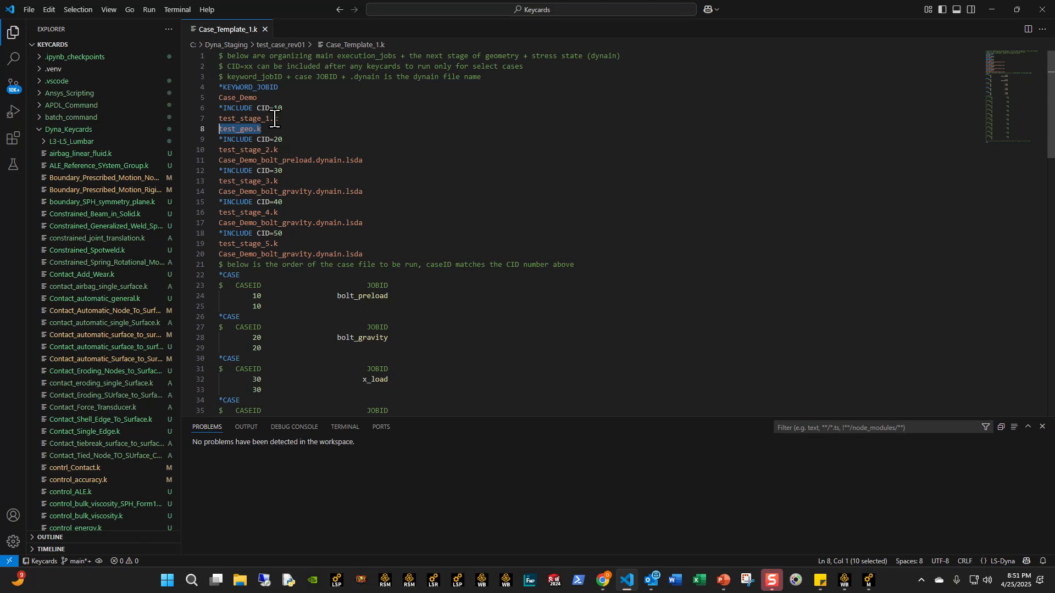
# - Examine which dynain.lsda files accompany the stage files in the *INCLUDE entries for CID 20 to 50
pyautogui.click(322, 150)
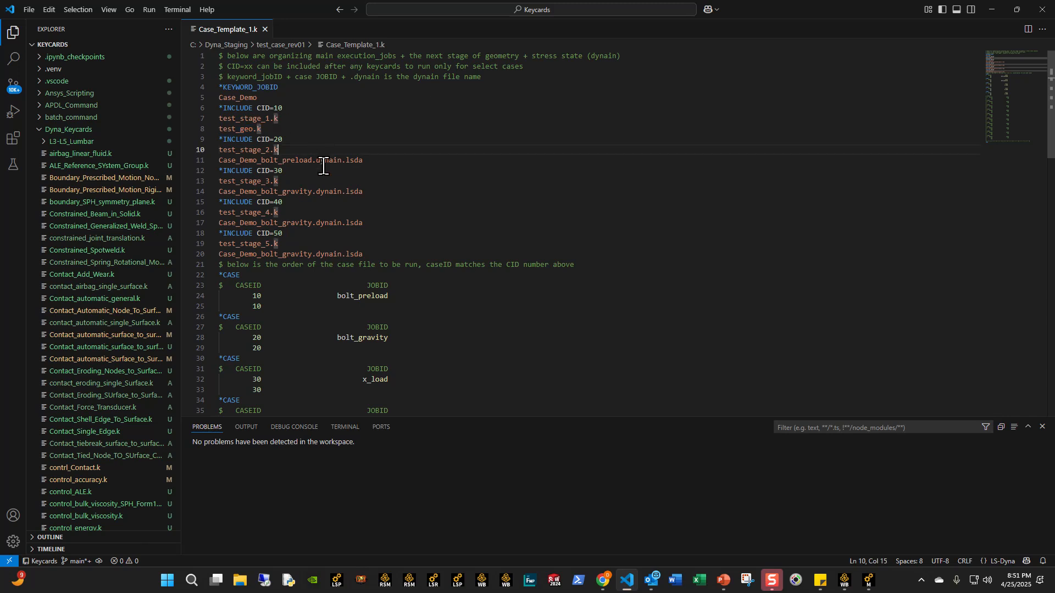
pyautogui.click(323, 170)
pyautogui.click(317, 222)
pyautogui.click(319, 251)
pyautogui.click(359, 168)
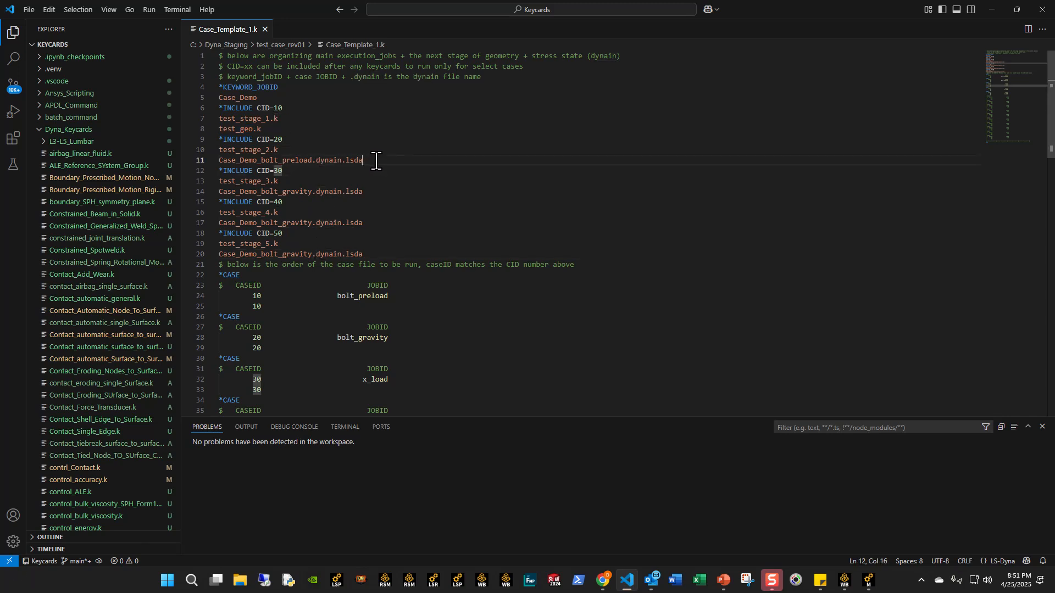
pyautogui.click(372, 160)
pyautogui.click(324, 154)
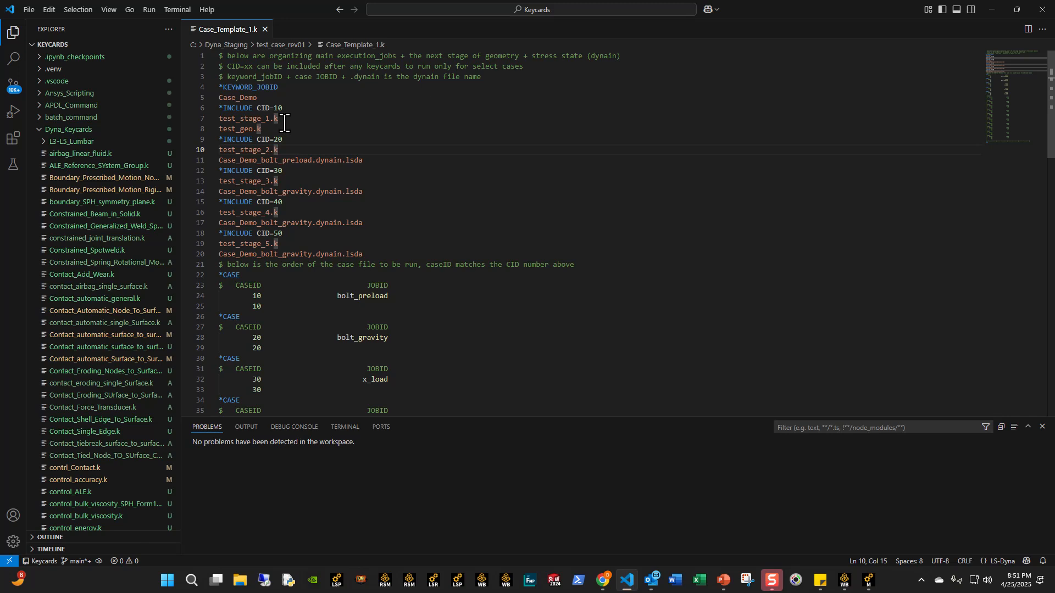
pyautogui.click(287, 181)
pyautogui.moveTo(367, 254); pyautogui.dragTo(204, 97)
pyautogui.click(459, 146)
# - Review the *CASE blocks that set the run order, checking their case IDs and job IDs for cases 10 to 50
pyautogui.scroll(-5, 297, 300)
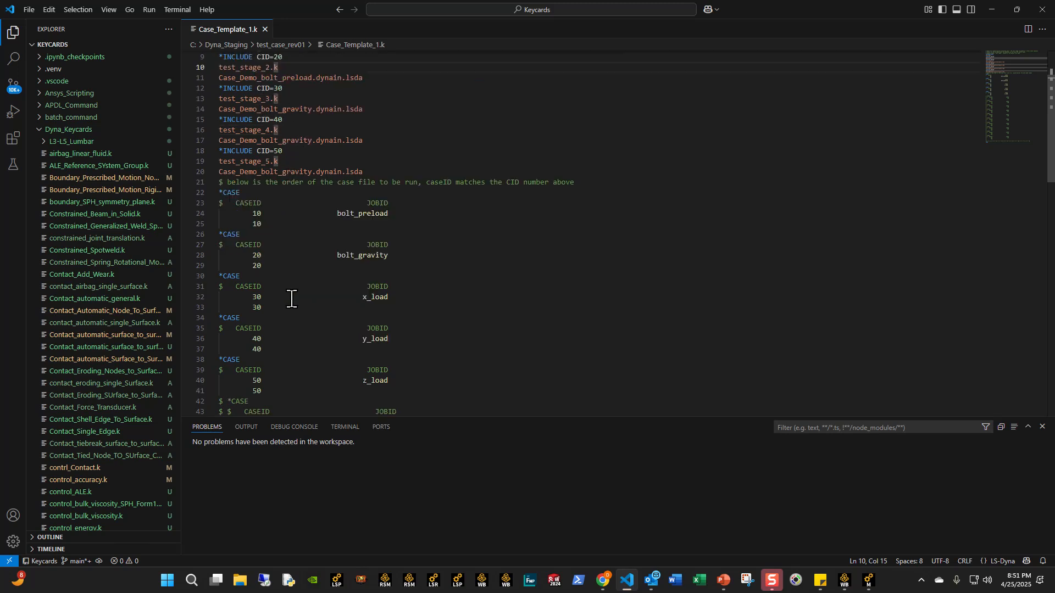
pyautogui.scroll(5, 294, 301)
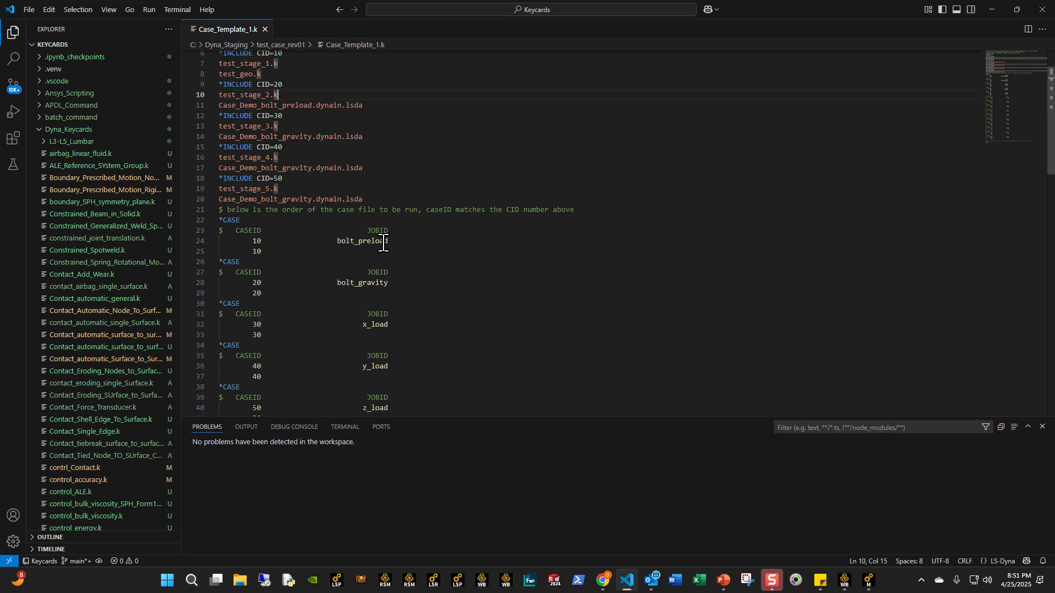
pyautogui.moveTo(364, 254); pyautogui.dragTo(219, 86)
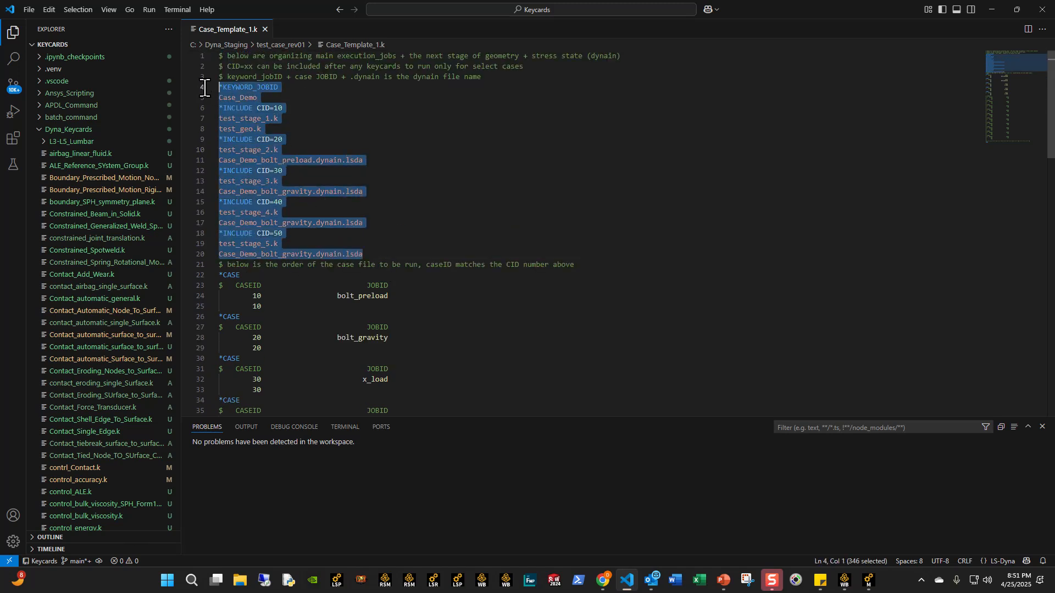
pyautogui.click(296, 122)
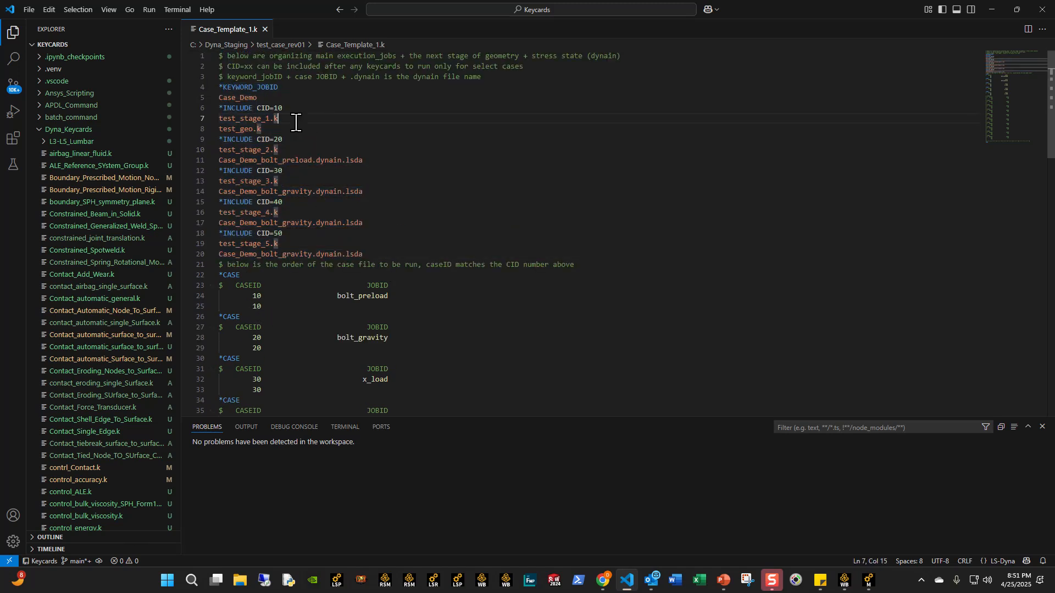
pyautogui.scroll(-4, 347, 231)
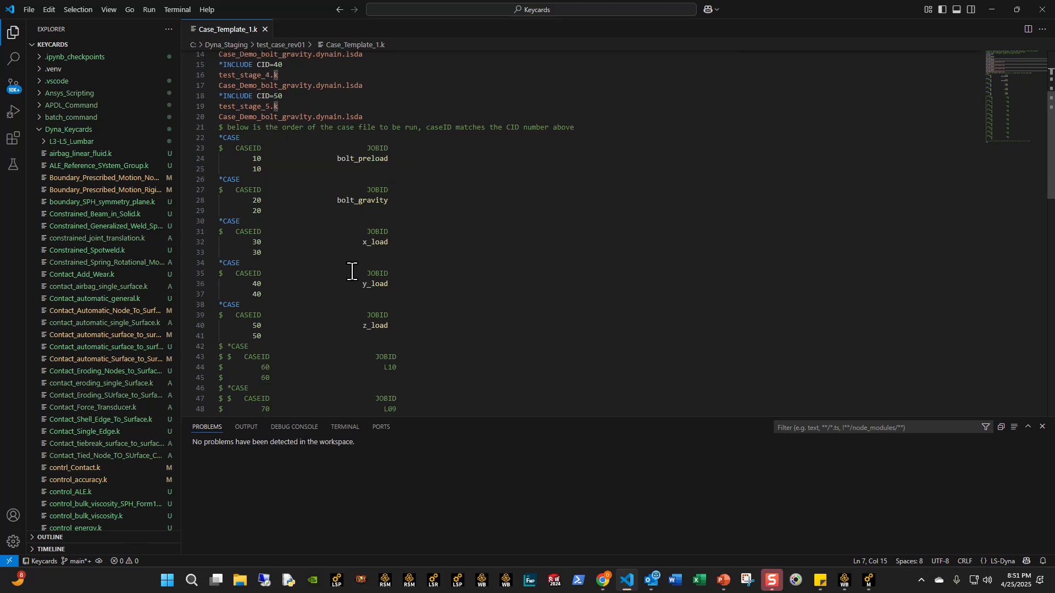
pyautogui.moveTo(323, 336); pyautogui.dragTo(172, 129)
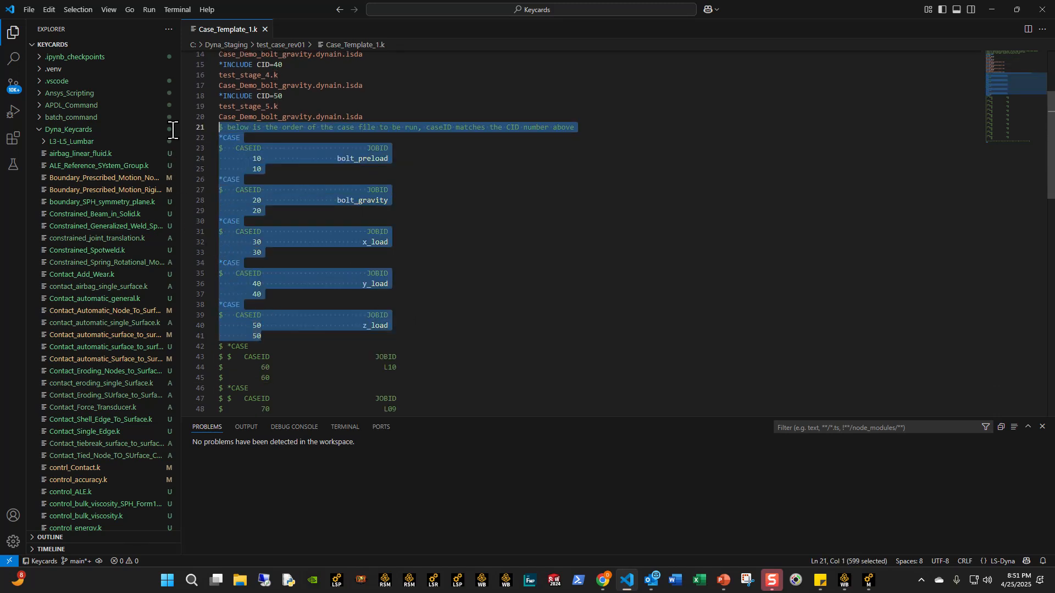
pyautogui.click(283, 153)
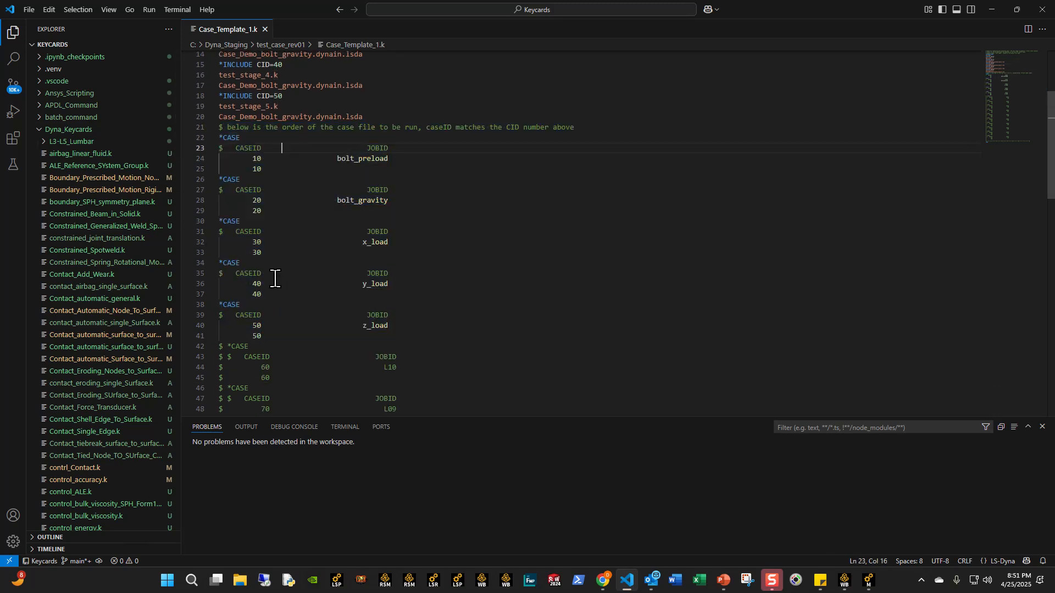
pyautogui.click(265, 159)
pyautogui.click(286, 325)
pyautogui.scroll(3, 267, 293)
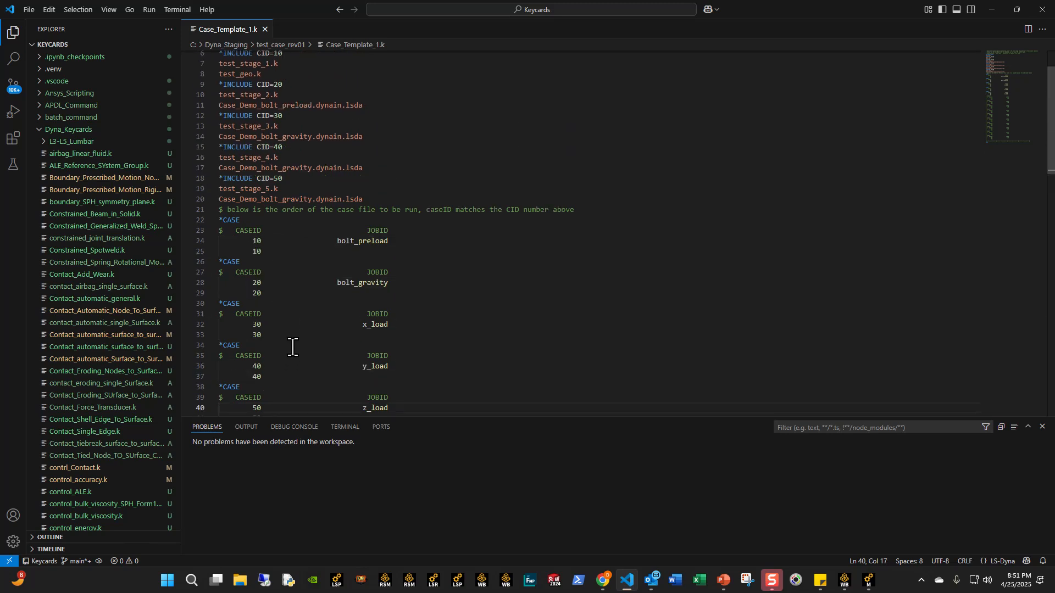
pyautogui.scroll(2, 293, 349)
# - Compare the *INCLUDE entries, starting with test_stage_1.k and test_geo.k, against the matching *CASE definitions
pyautogui.moveTo(262, 130); pyautogui.dragTo(218, 118)
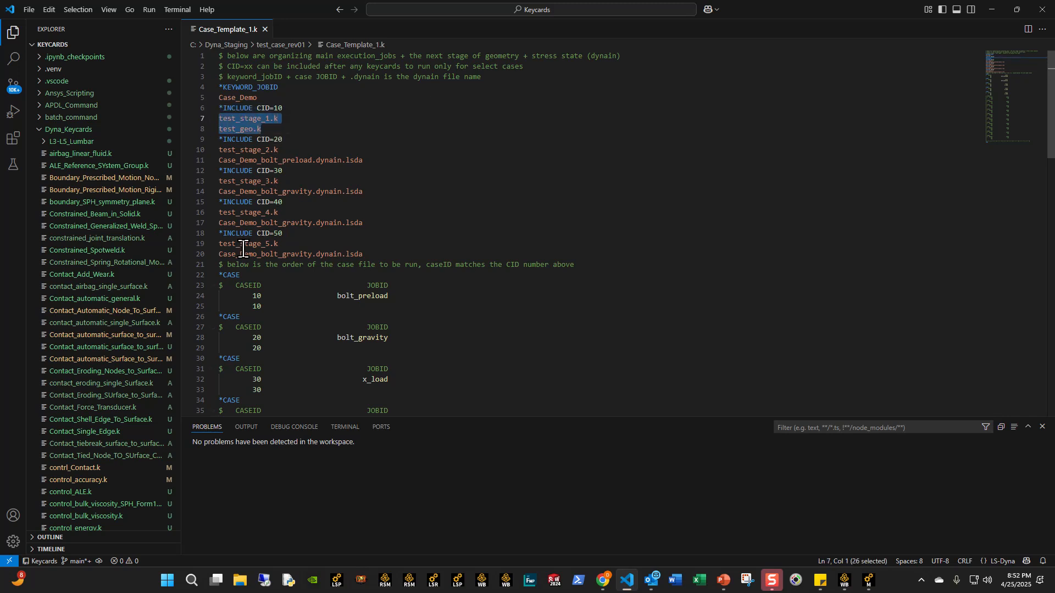
pyautogui.scroll(-3, 264, 285)
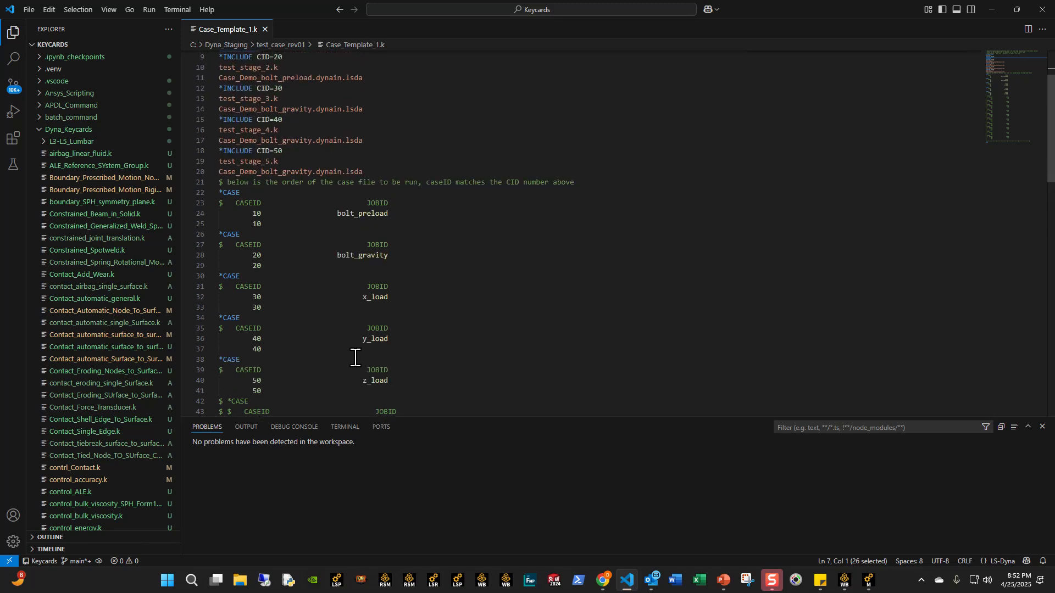
pyautogui.scroll(3, 355, 357)
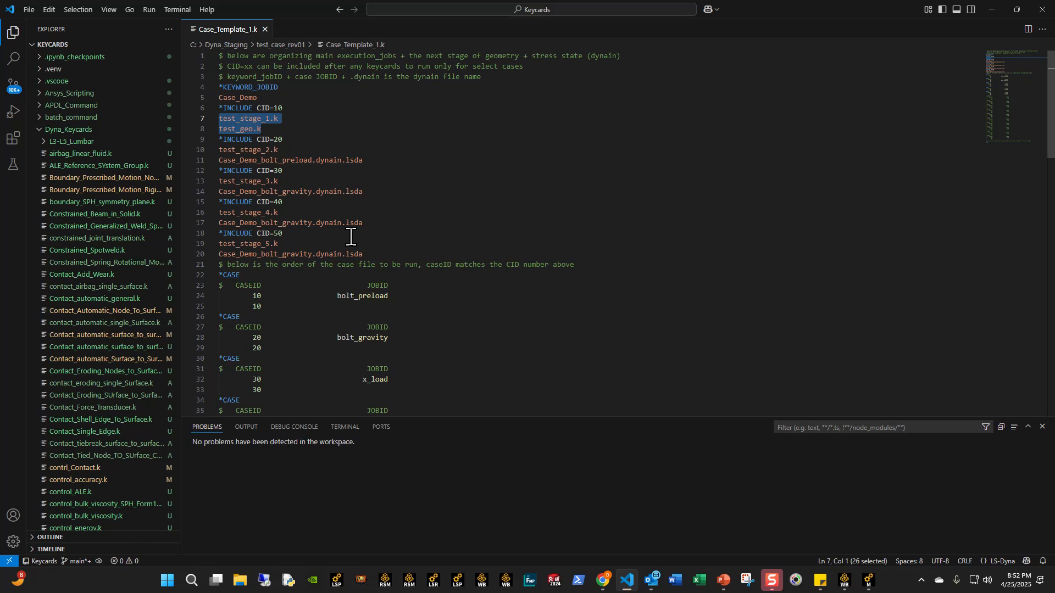
pyautogui.scroll(-1, 302, 299)
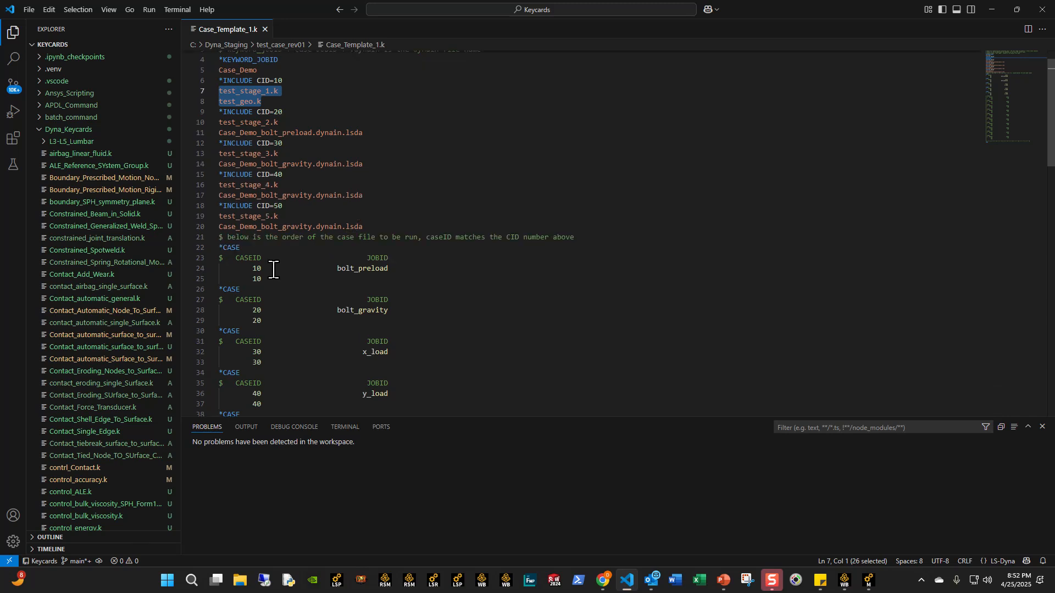
pyautogui.scroll(-2, 263, 260)
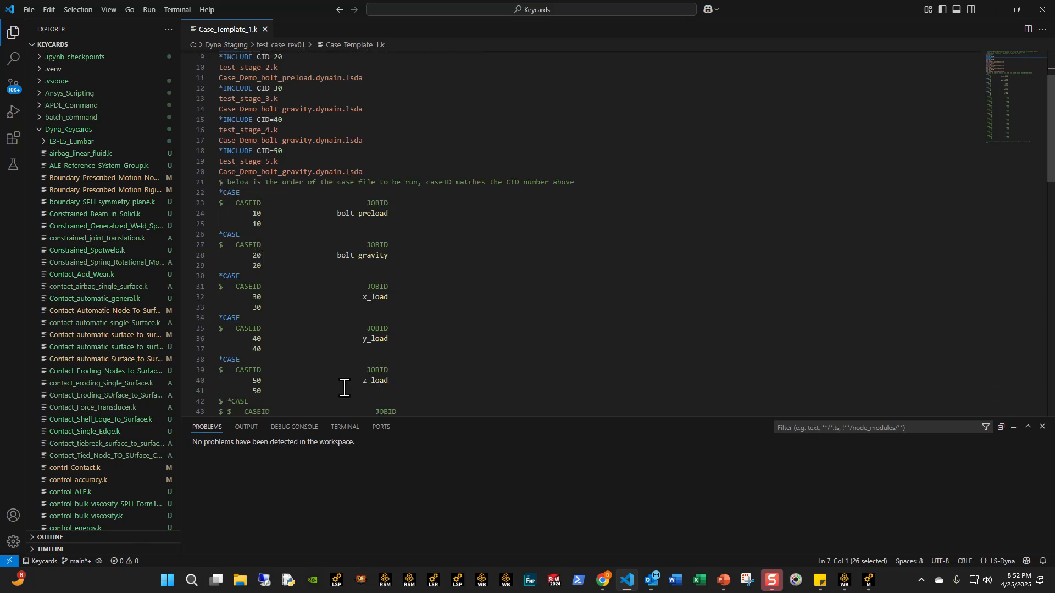
pyautogui.scroll(3, 317, 373)
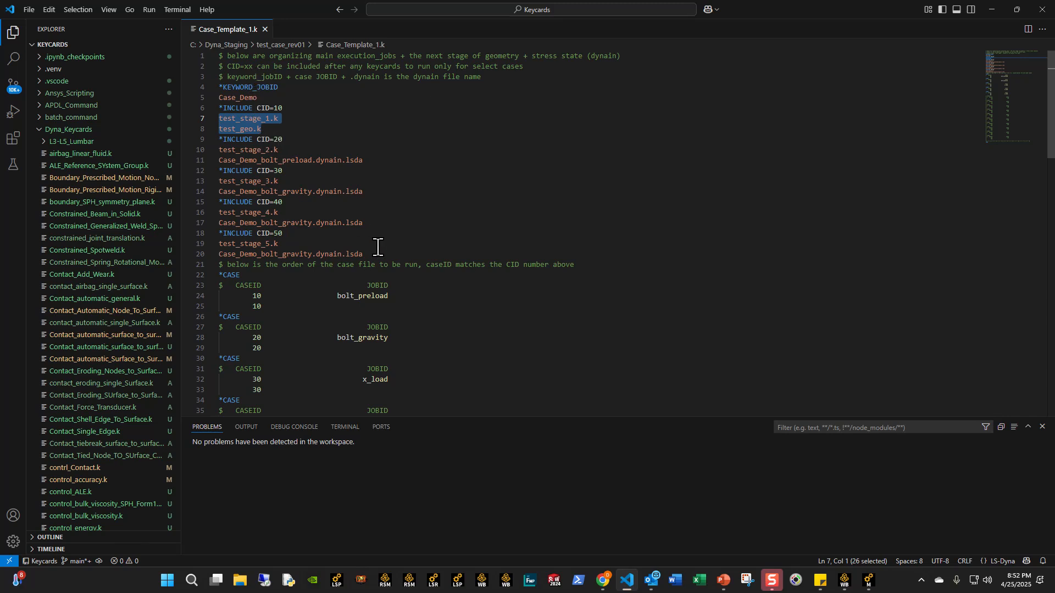
pyautogui.moveTo(375, 255); pyautogui.dragTo(192, 90)
pyautogui.scroll(-4, 341, 319)
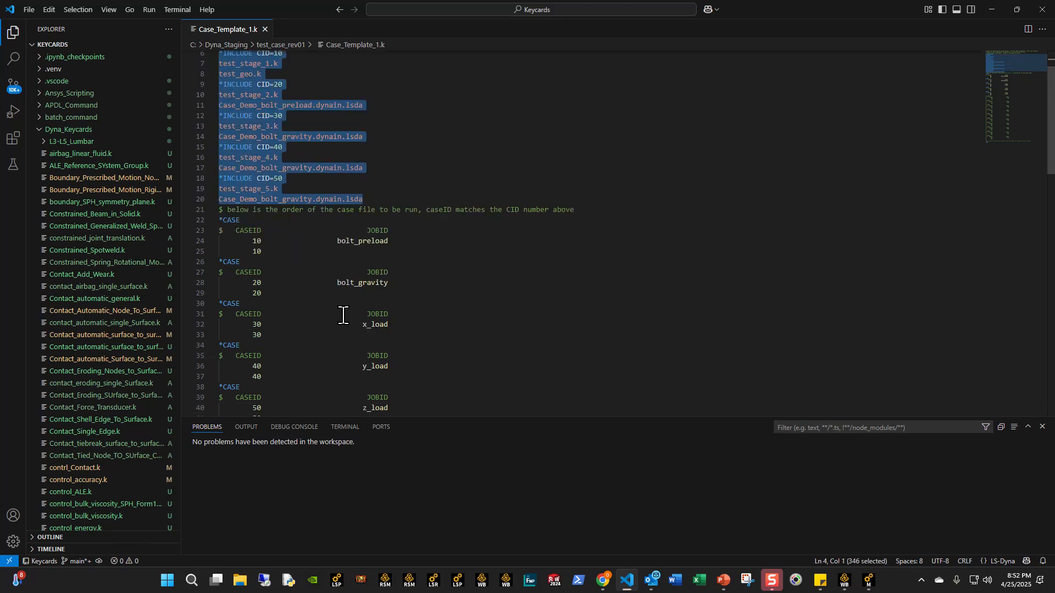
pyautogui.moveTo(409, 335); pyautogui.dragTo(219, 148)
# - Switch to the PowerPoint presentation and show slide 14, "Demo from example model"
pyautogui.hotkey('alt', 'Tab')
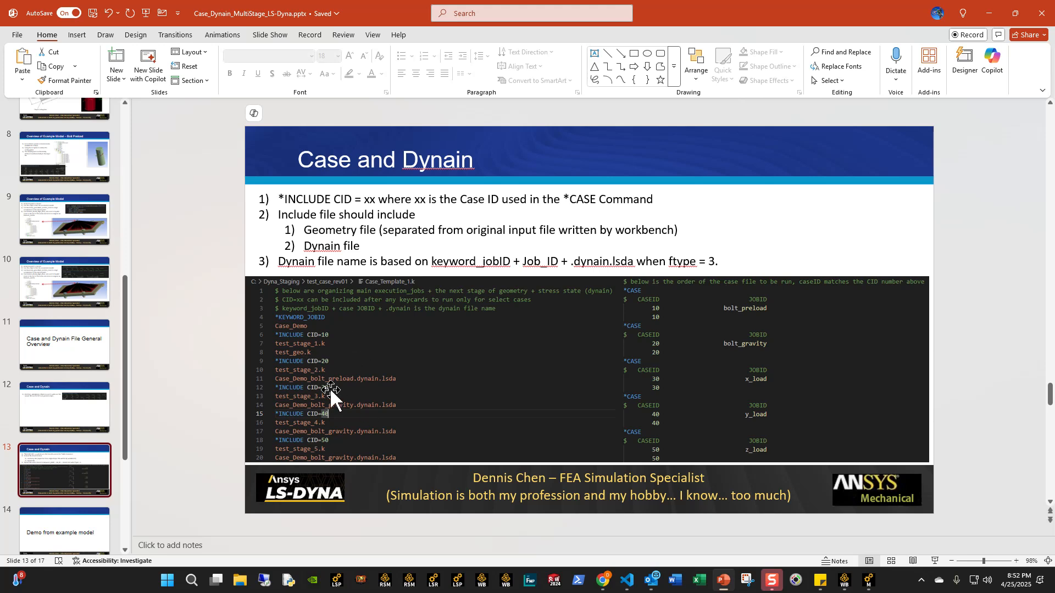
pyautogui.scroll(-5, 86, 453)
pyautogui.click(84, 368)
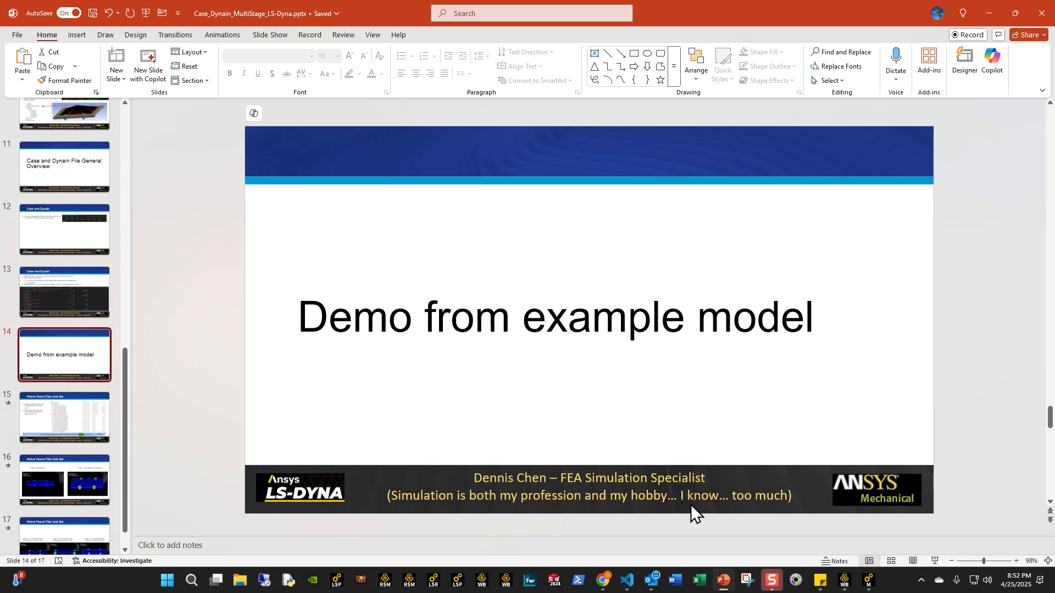
# - Switch to Ansys Mechanical and inspect the Stage_1 bolt pretension, the stage_2 acceleration table and the Stage_3 X-Acceleration keyword snippet
pyautogui.click(868, 580)
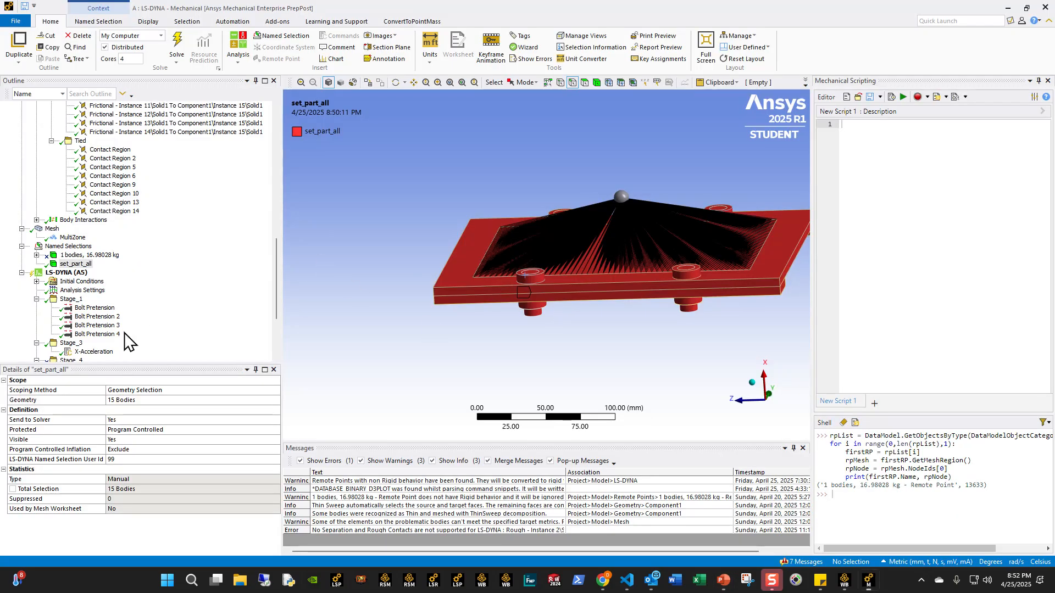
pyautogui.scroll(-4, 123, 336)
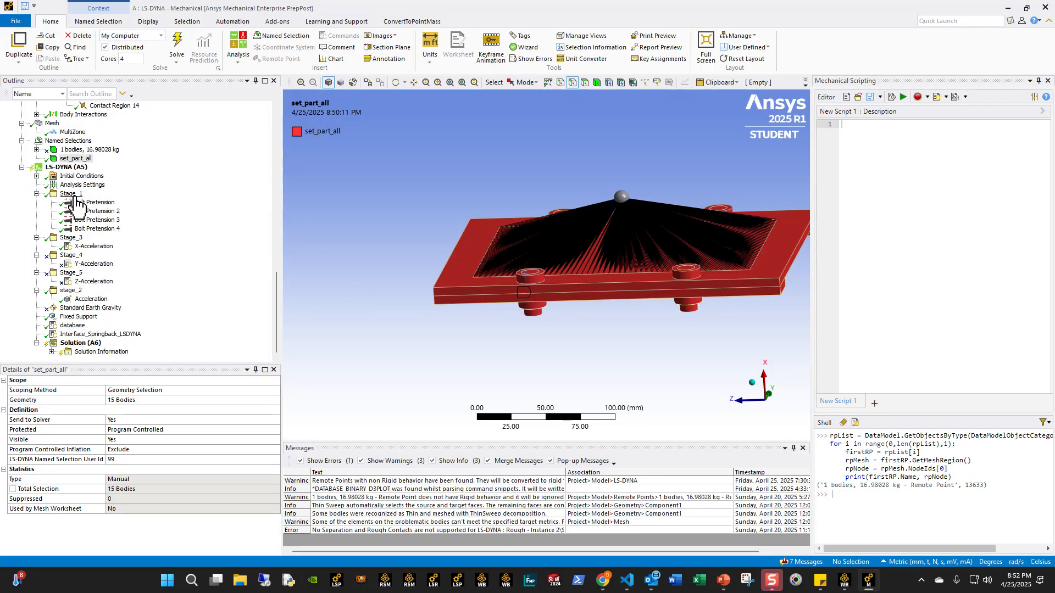
pyautogui.click(76, 196)
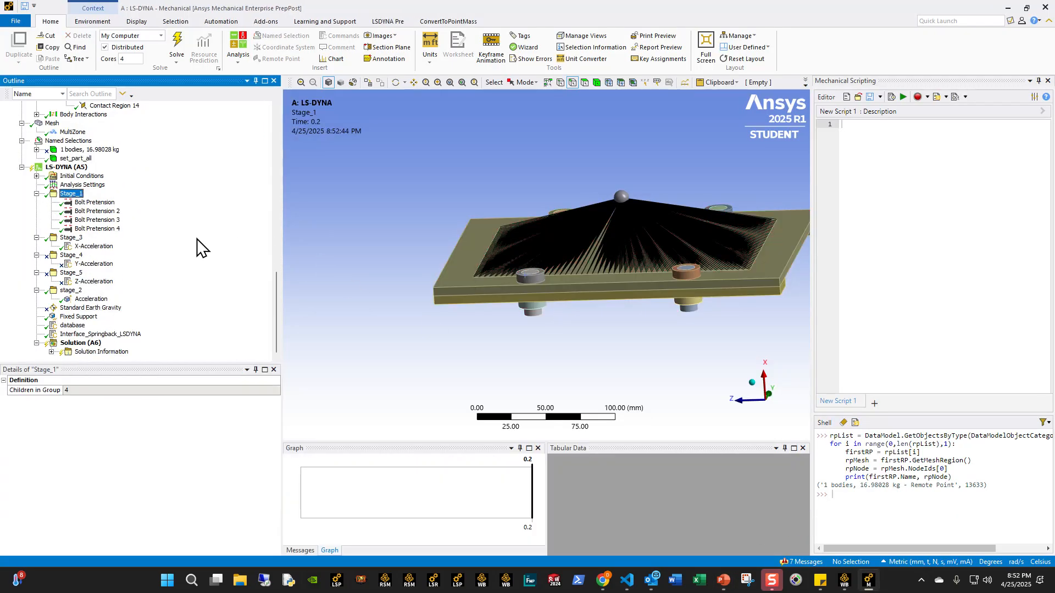
pyautogui.click(95, 188)
pyautogui.click(105, 212)
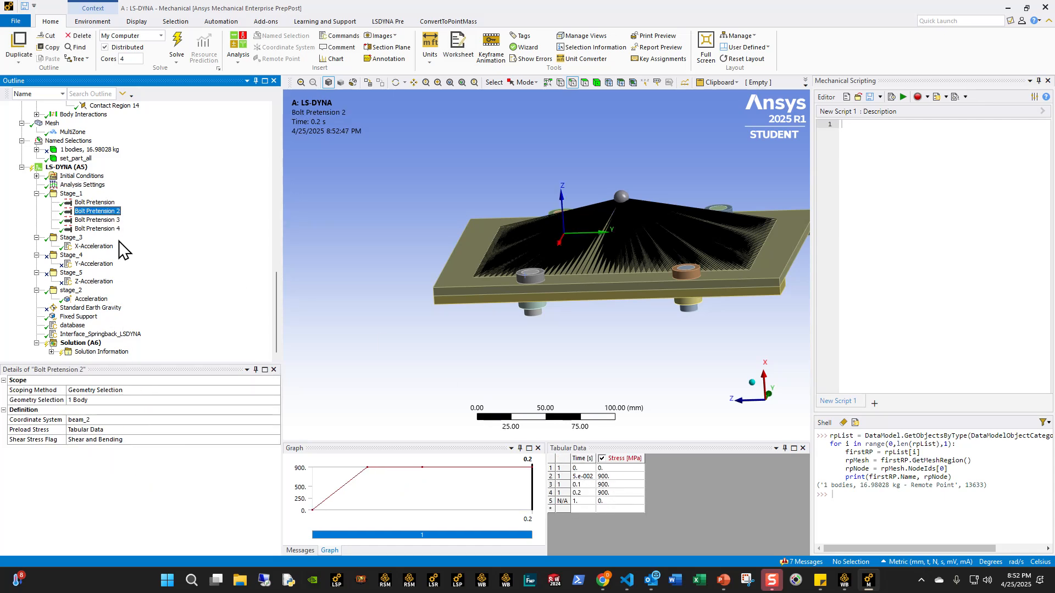
pyautogui.click(94, 247)
pyautogui.click(91, 299)
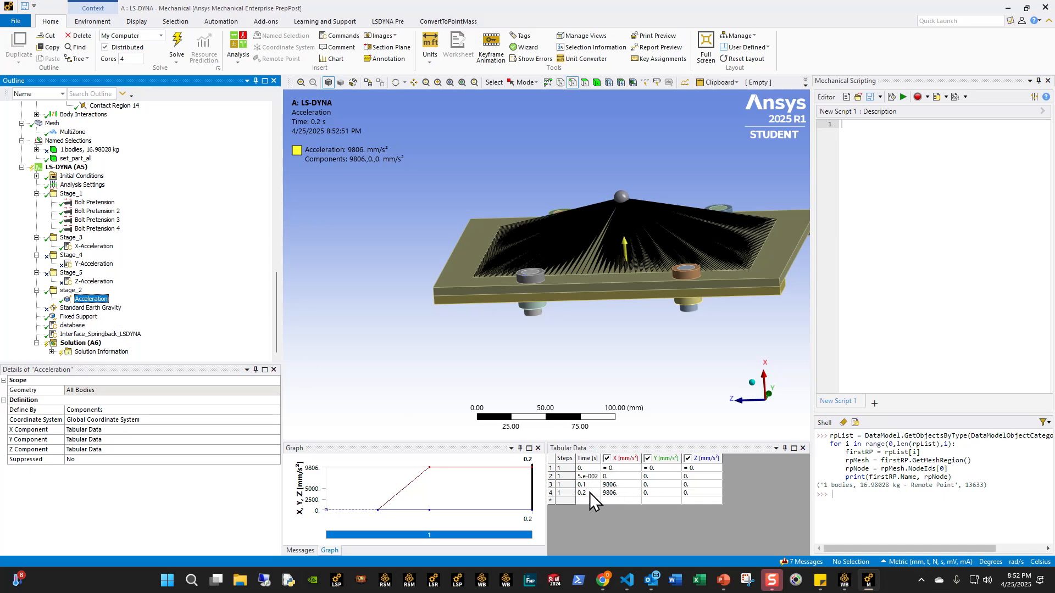
pyautogui.press('Up')
pyautogui.press('Up')
pyautogui.press('Up')
pyautogui.press('Up')
pyautogui.press('Up')
pyautogui.press('Up')
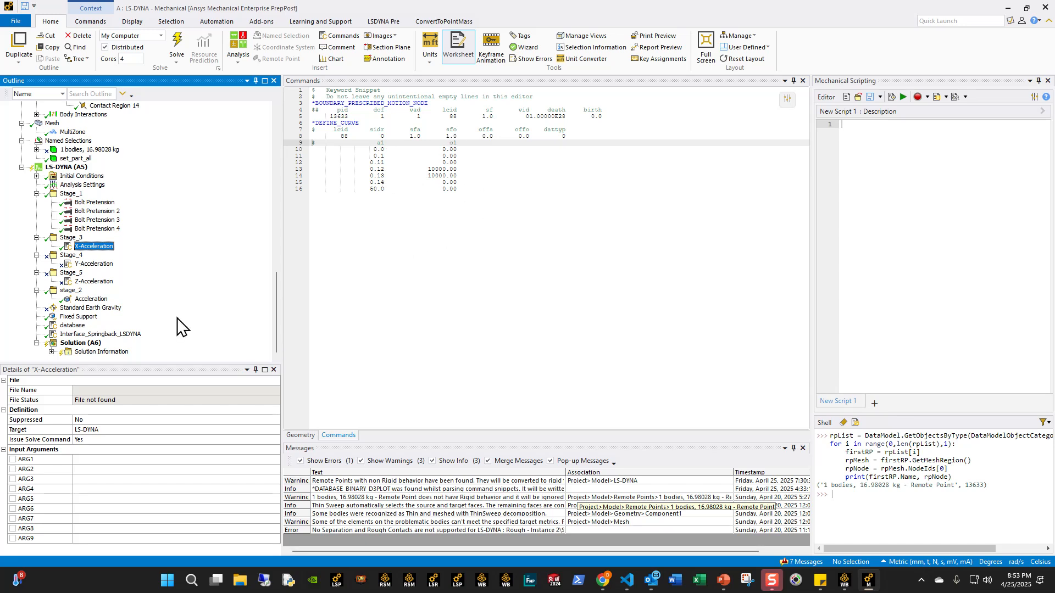
# - Suppress the Stage_3 and stage_2 load groups so that only the Stage_1 bolt pretension loads stay active
pyautogui.click(71, 238)
pyautogui.rightClick(71, 238)
pyautogui.click(96, 244)
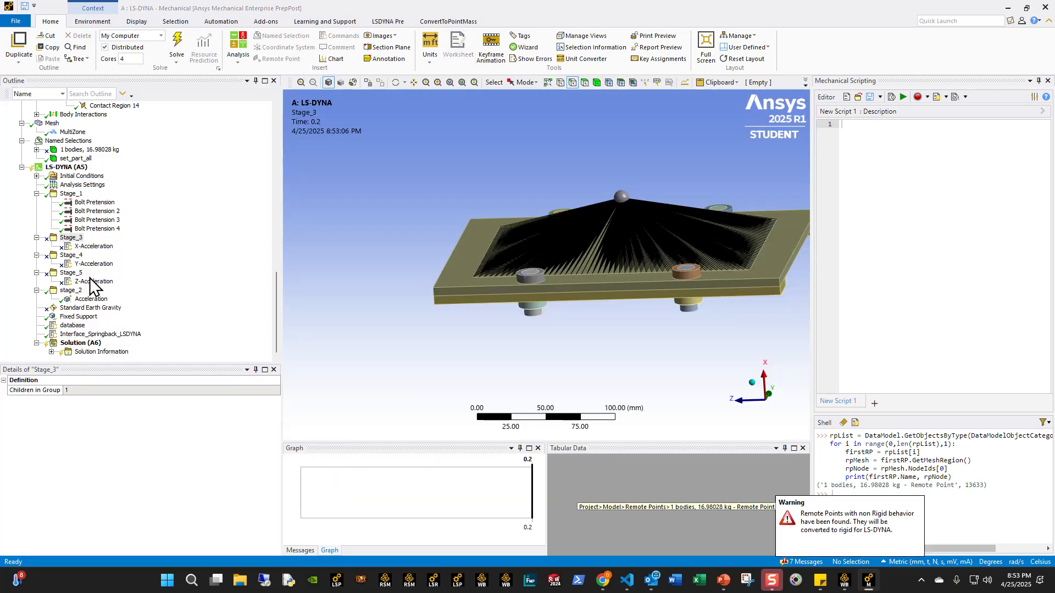
pyautogui.rightClick(72, 292)
pyautogui.click(89, 300)
# - Set the end time in the Analysis Settings to 0.05 s
pyautogui.click(63, 185)
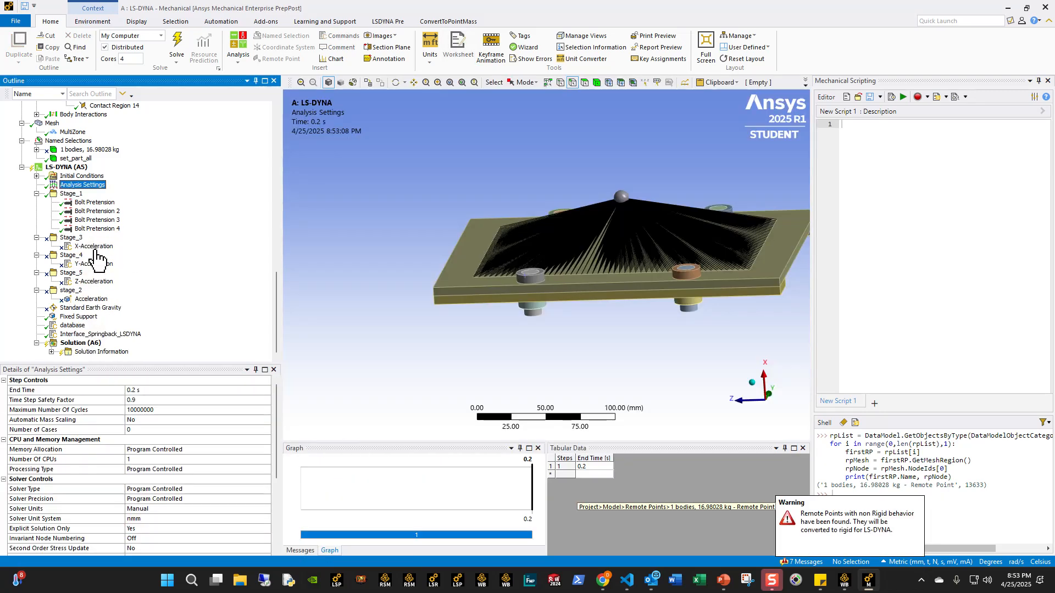
pyautogui.click(177, 391)
pyautogui.write('0.0')
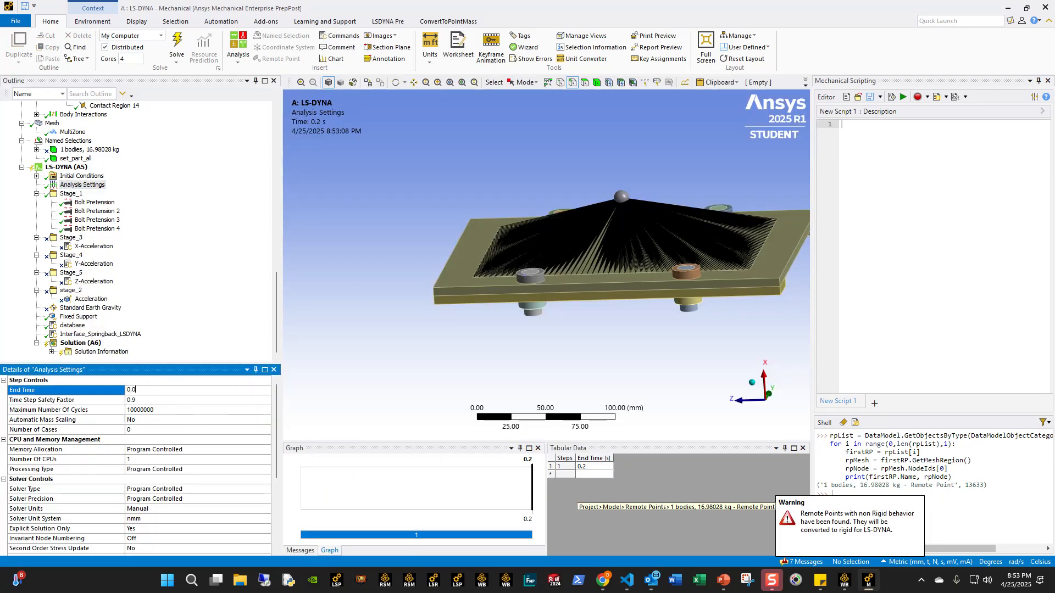
pyautogui.write('5')
pyautogui.press('Return')
# - Start writing the solver input file from the Solution, create a folder named Demo in Example_Problems and open it as the save location
pyautogui.click(81, 343)
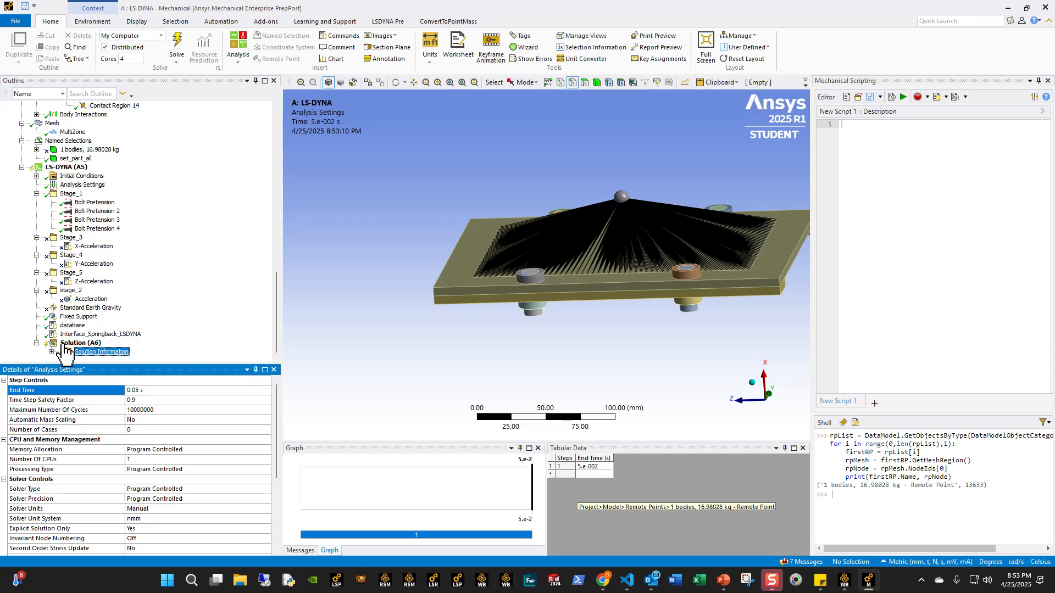
pyautogui.click(87, 21)
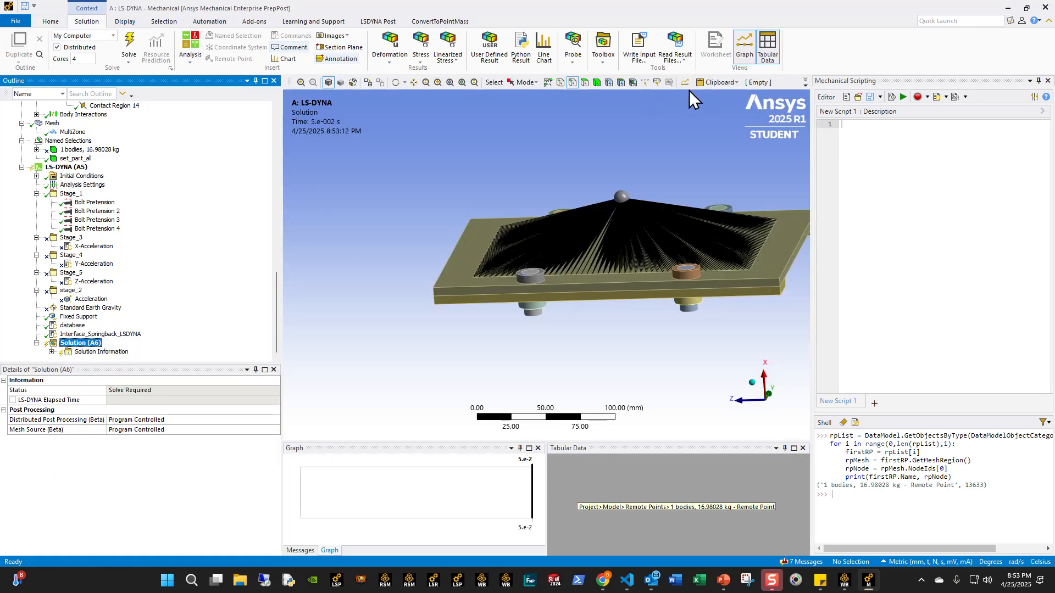
pyautogui.click(639, 47)
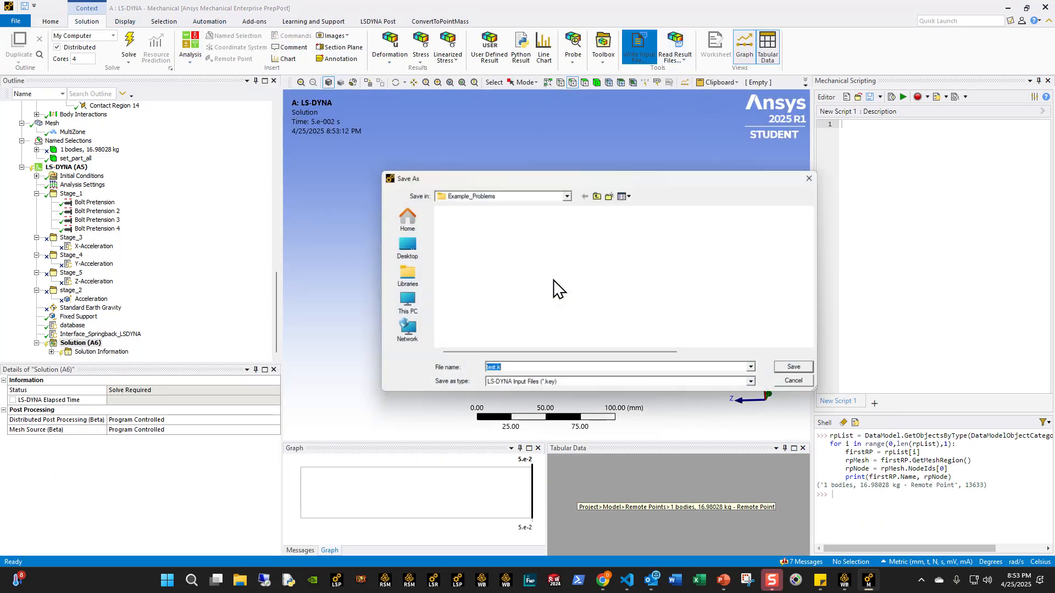
pyautogui.click(597, 193)
pyautogui.doubleClick(470, 233)
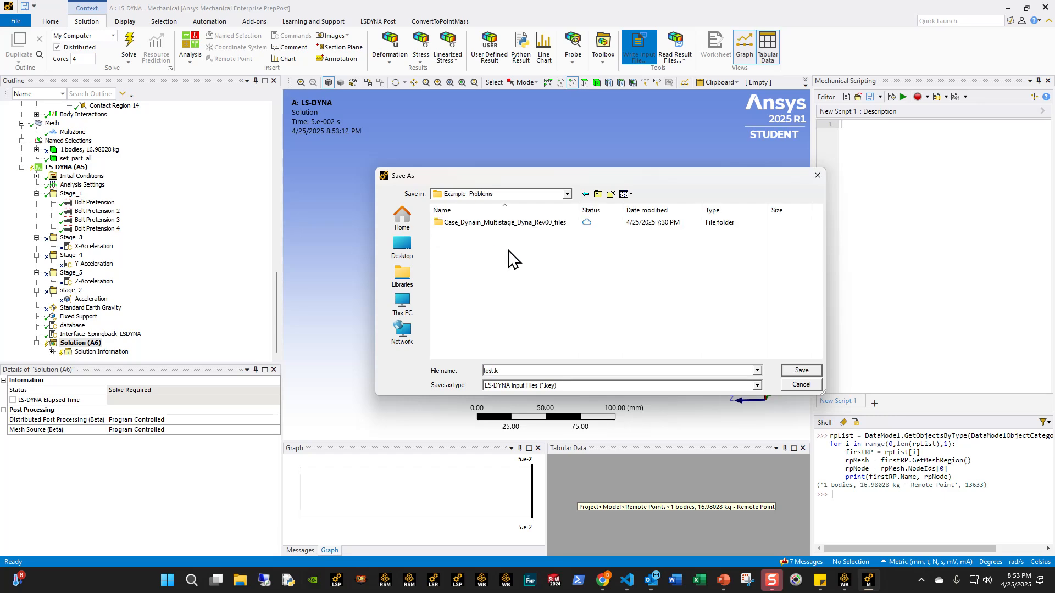
pyautogui.rightClick(511, 283)
pyautogui.moveTo(575, 460)
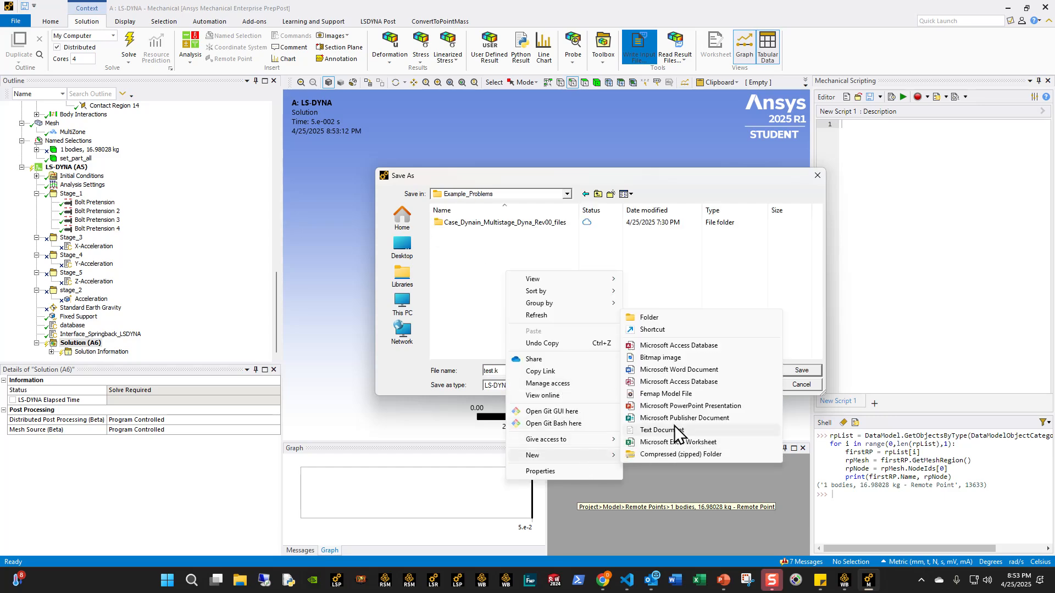
pyautogui.click(674, 318)
pyautogui.write('Demop')
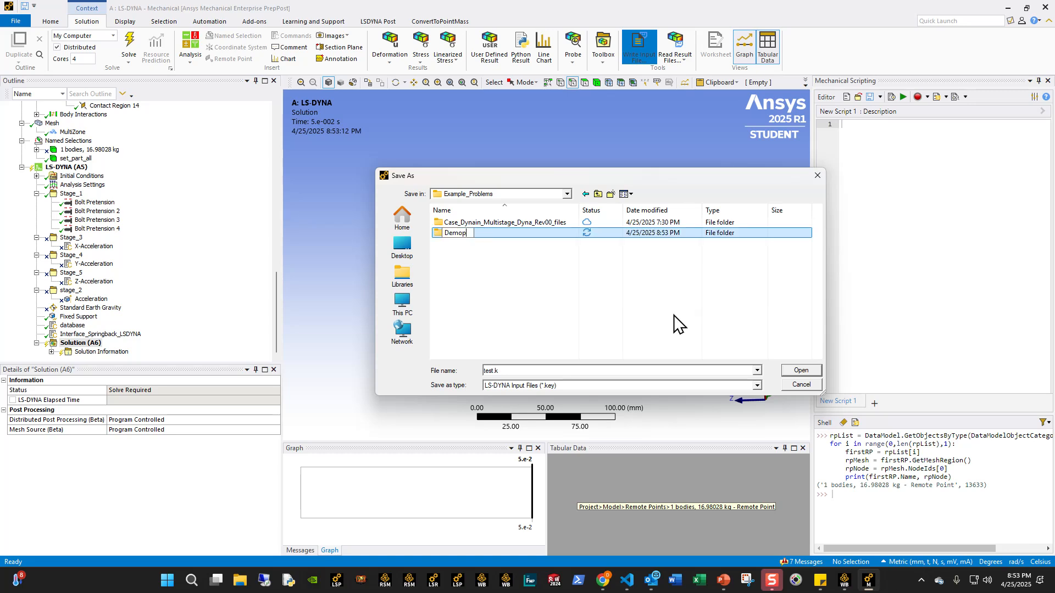
pyautogui.press('F2')
pyautogui.press('Return')
pyautogui.doubleClick(530, 233)
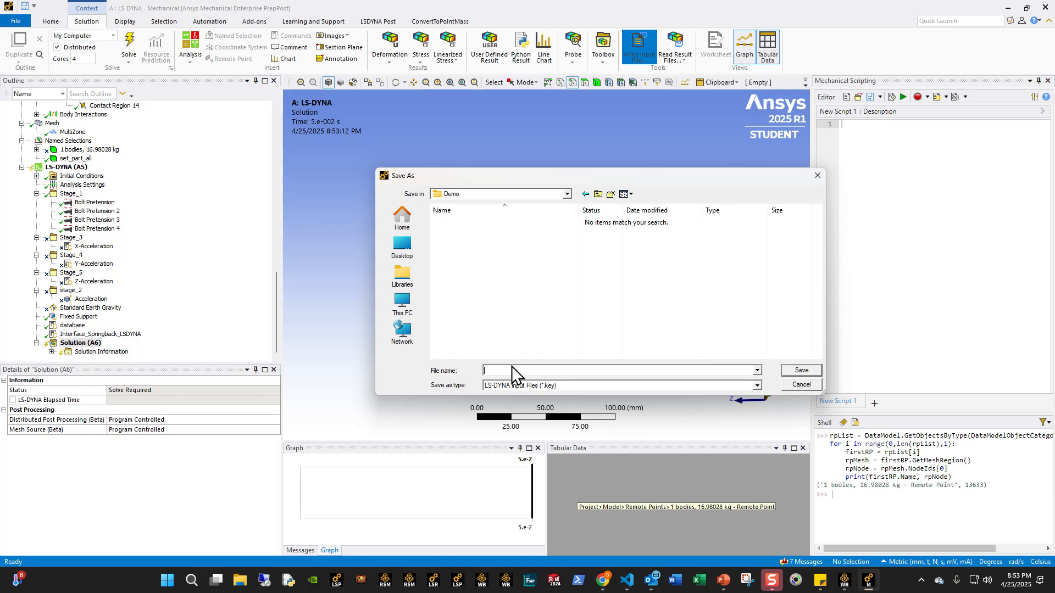
# - Write the bolt preload stage's LS-DYNA input file as test_stage_1.k in the Demo folder
pyautogui.write('test_stage_1')
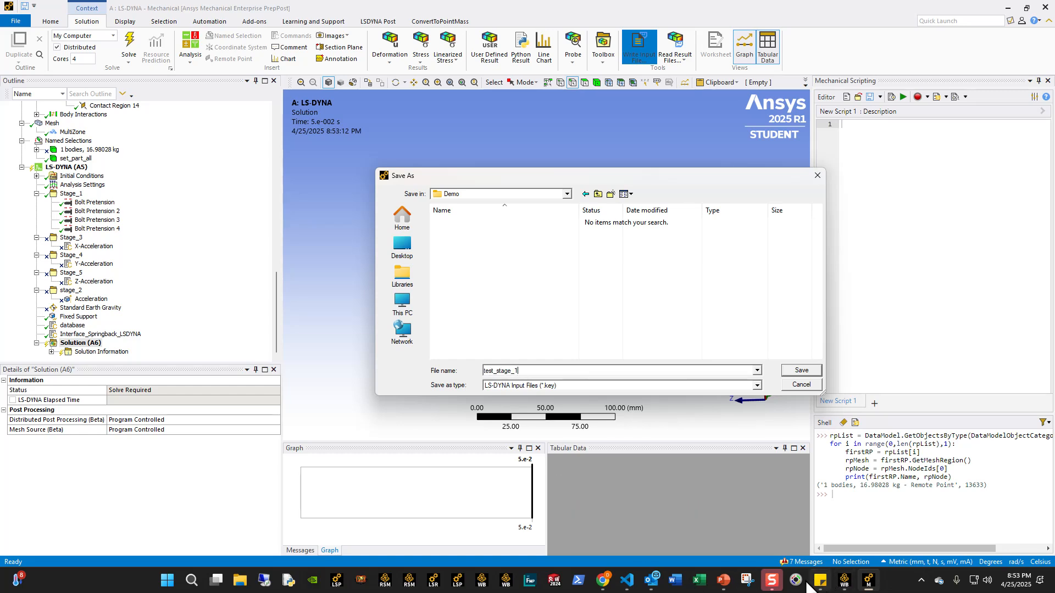
pyautogui.click(628, 581)
pyautogui.click(629, 580)
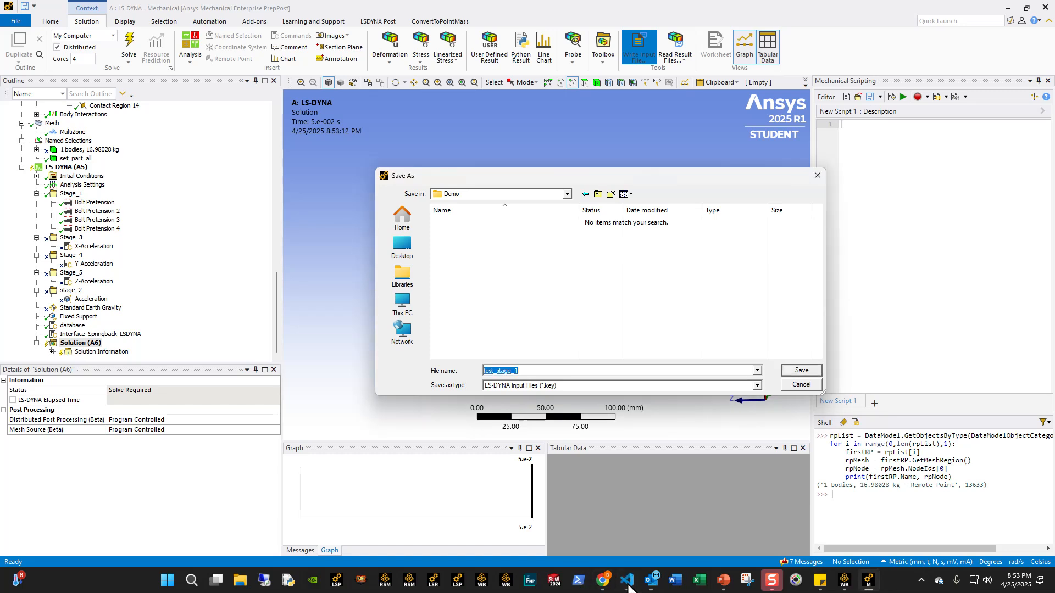
pyautogui.click(628, 584)
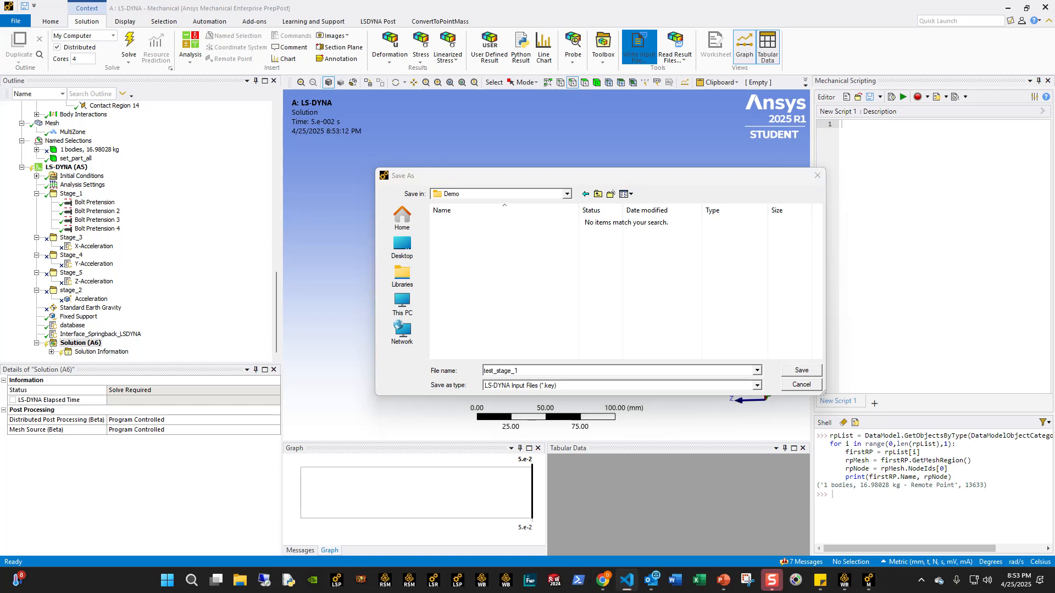
pyautogui.click(540, 372)
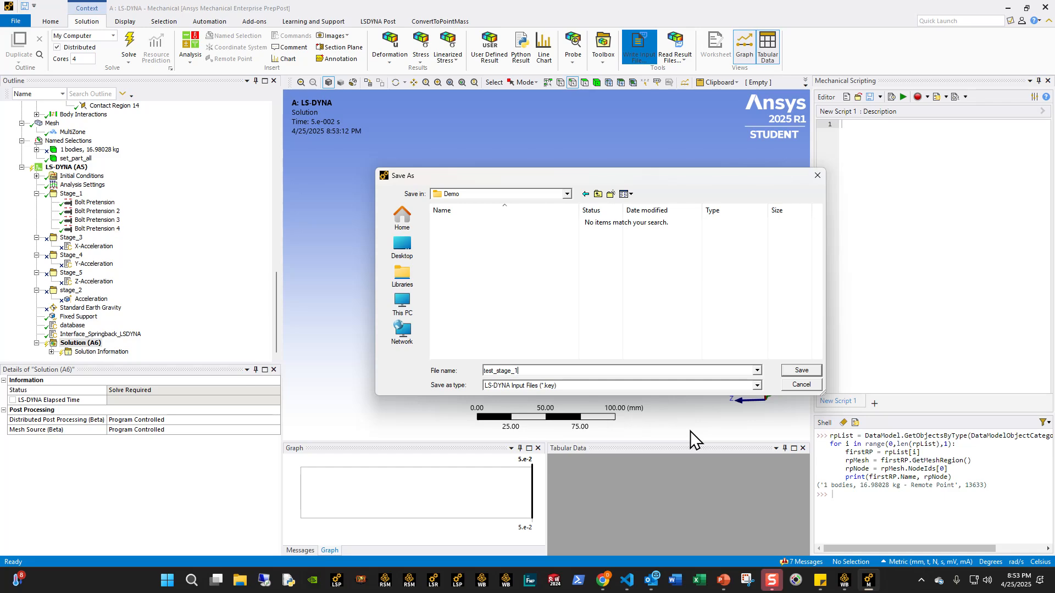
pyautogui.click(614, 387)
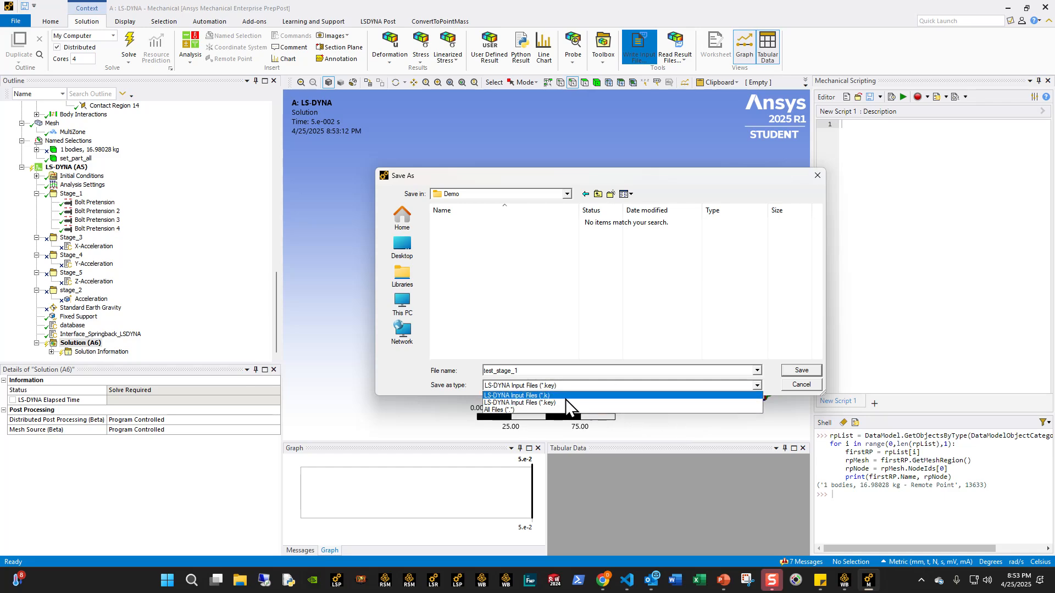
pyautogui.click(574, 409)
pyautogui.click(801, 371)
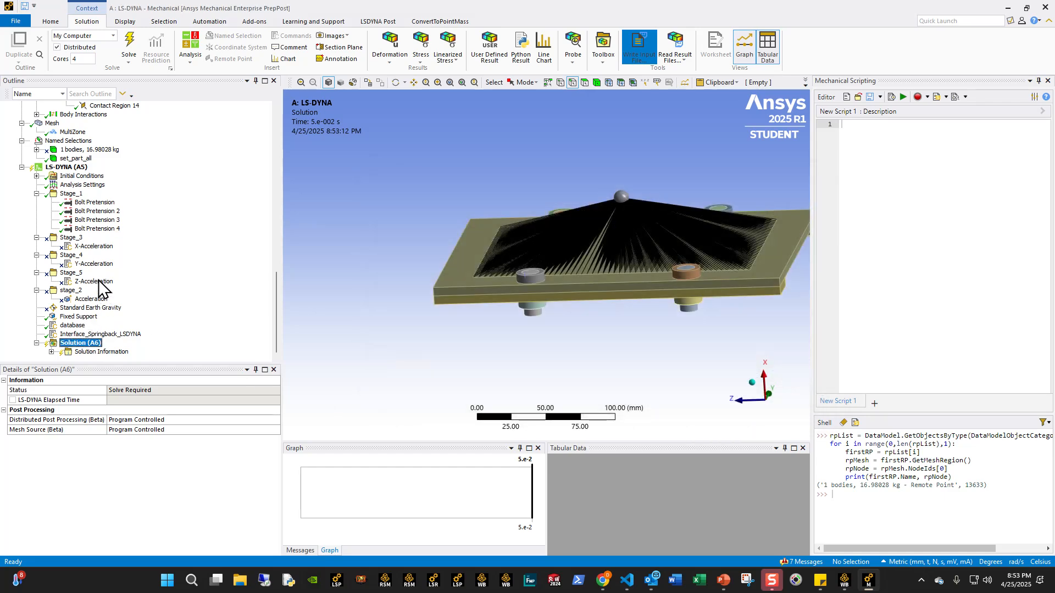
# - Suppress the Stage_1 bolt pretension group and unsuppress the stage_2 acceleration group
pyautogui.rightClick(71, 194)
pyautogui.click(94, 204)
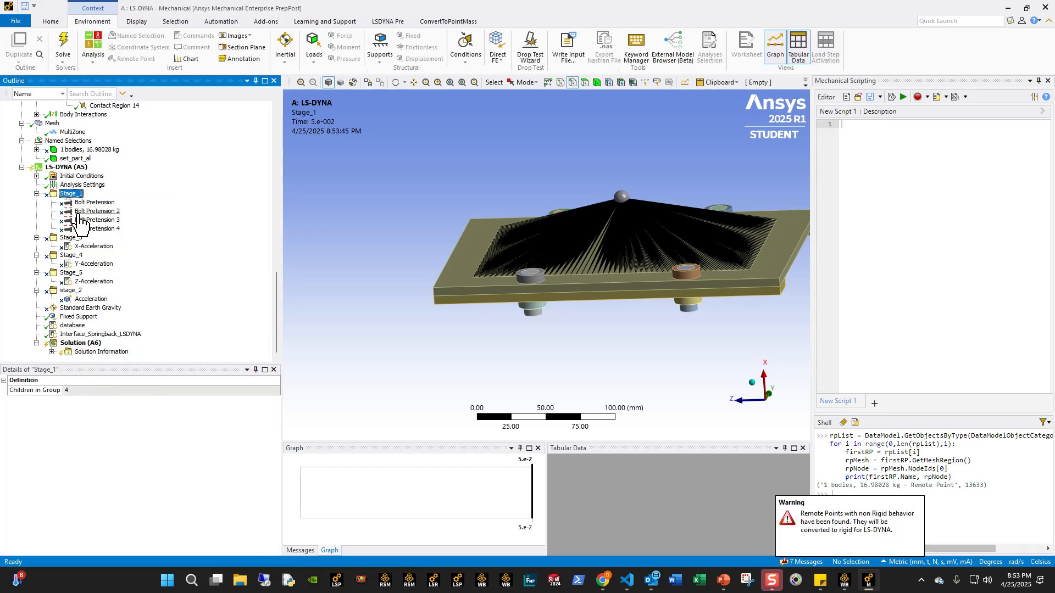
pyautogui.rightClick(71, 290)
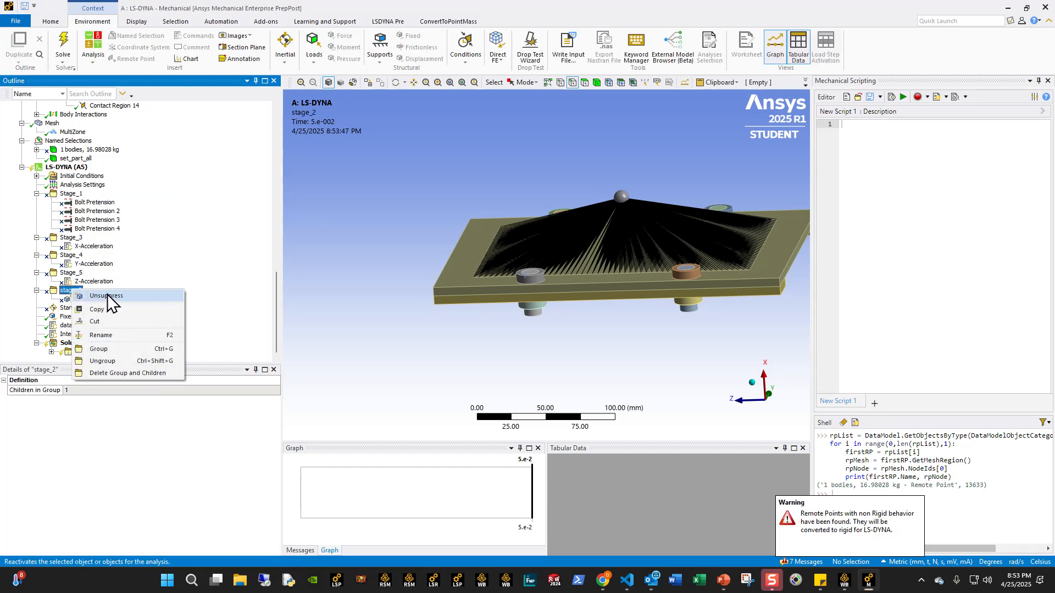
pyautogui.click(111, 303)
# - Set the end time in the Analysis Settings to 0.1 s for stage_2
pyautogui.click(83, 186)
pyautogui.click(167, 390)
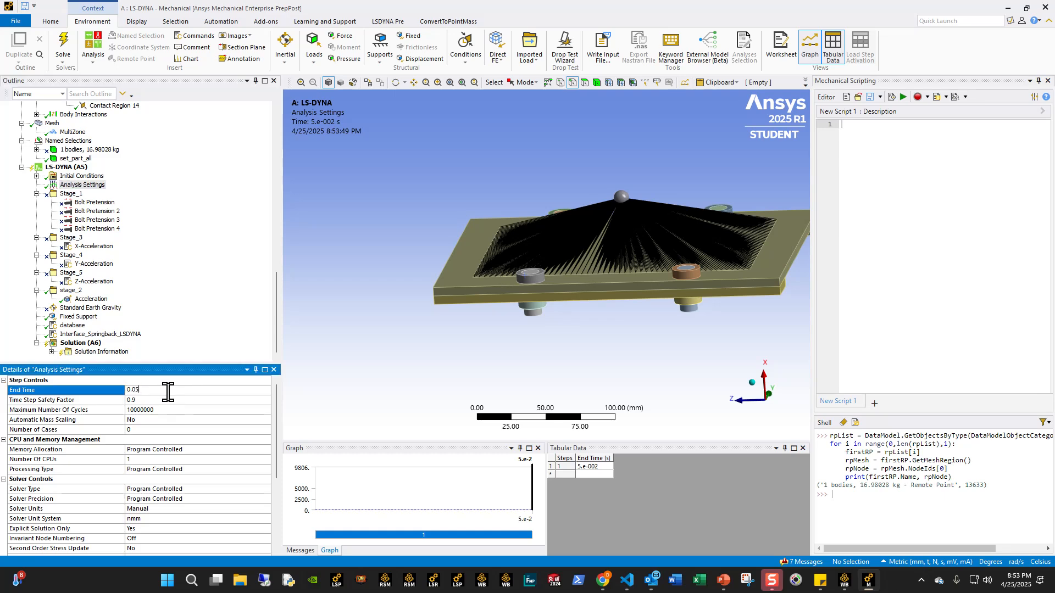
pyautogui.write('1')
pyautogui.press('Return')
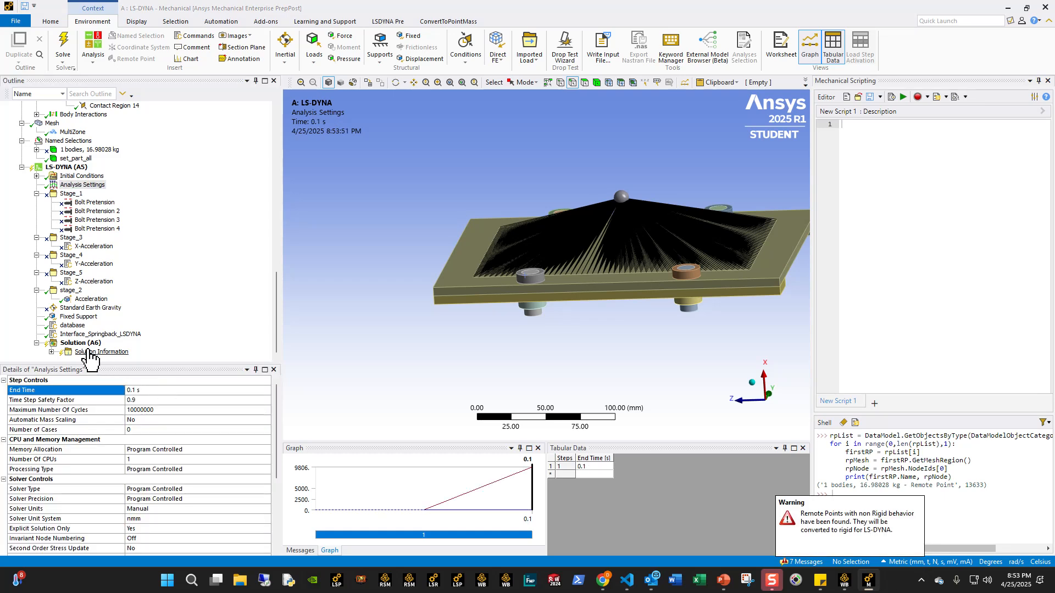
# - Write the stage_2 solver input as an LS-DYNA .k file named test_stage_2.k in the Demo folder
pyautogui.click(81, 343)
pyautogui.click(639, 51)
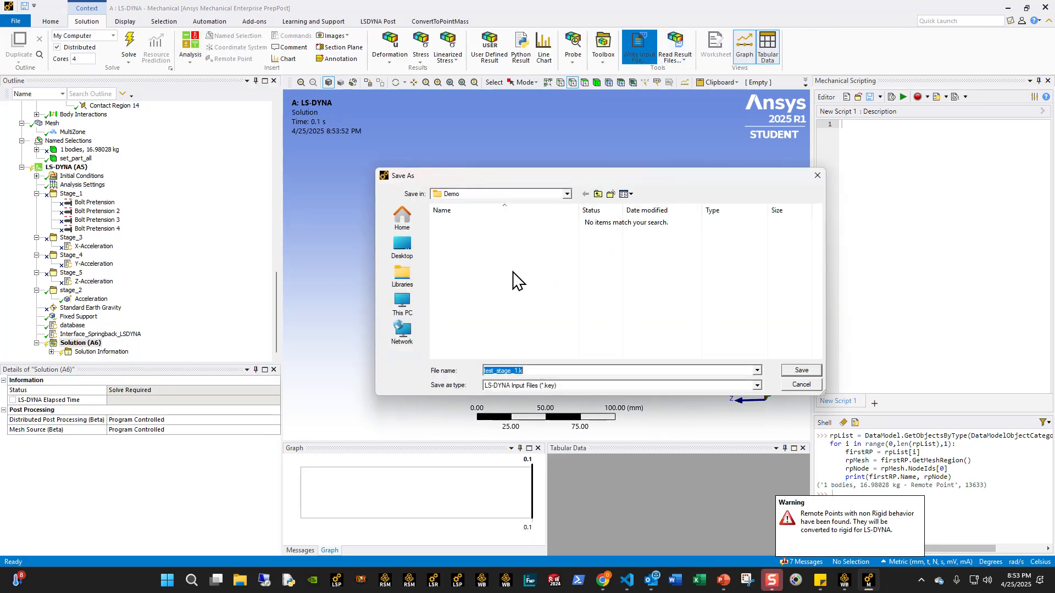
pyautogui.click(542, 387)
pyautogui.click(542, 399)
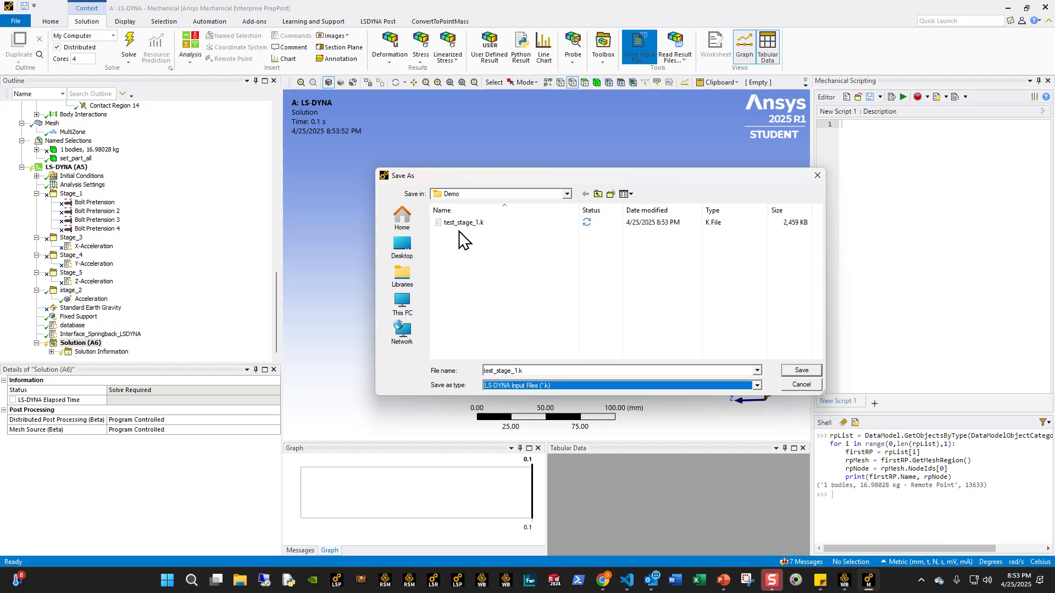
pyautogui.click(545, 370)
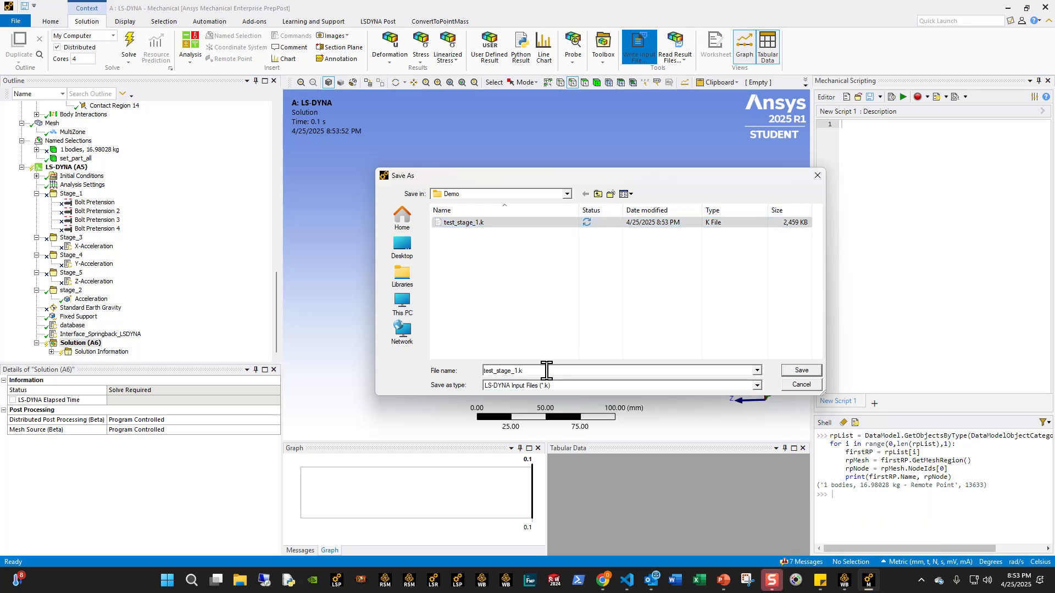
pyautogui.press('Return')
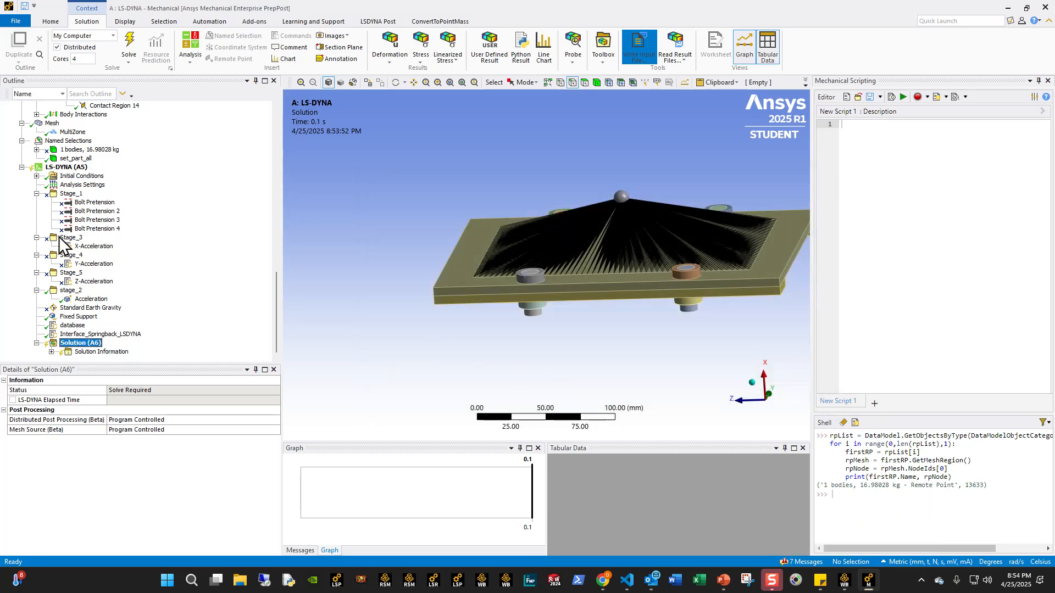
# - Set the end time in the Analysis Settings to 0.2 s for the remaining acceleration stages
pyautogui.click(81, 185)
pyautogui.click(154, 390)
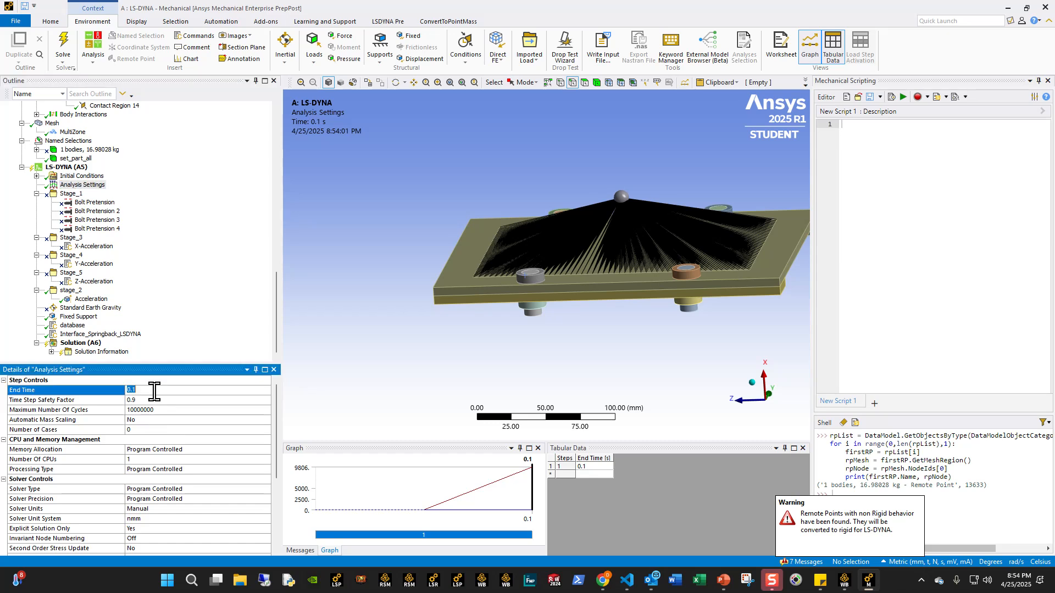
pyautogui.write('0.2')
pyautogui.press('Return')
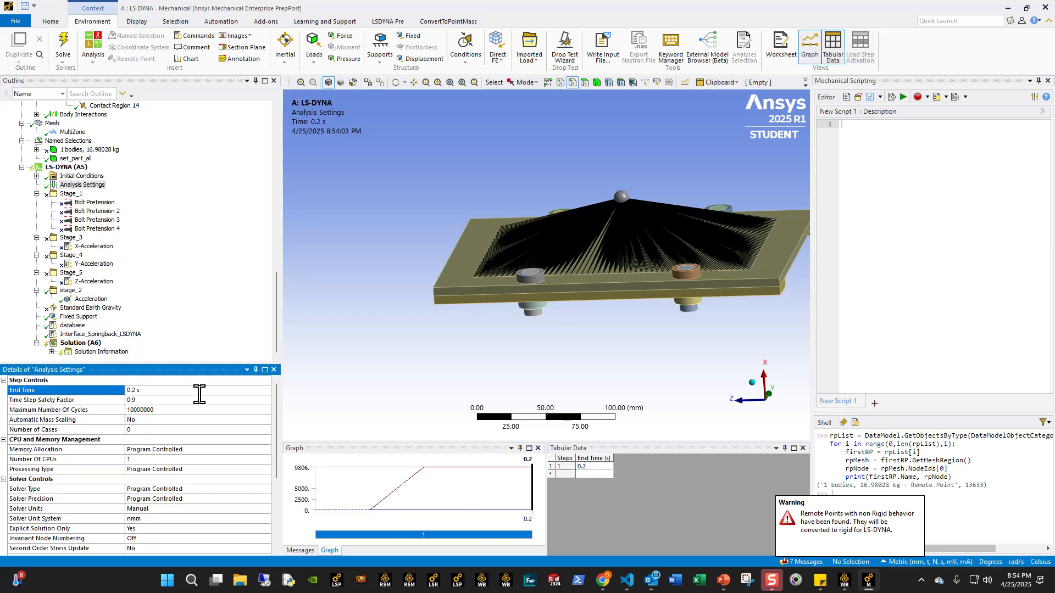
# - Suppress the stage_2 load group and unsuppress Stage_3 with its X-Acceleration snippet
pyautogui.rightClick(63, 291)
pyautogui.press('Escape')
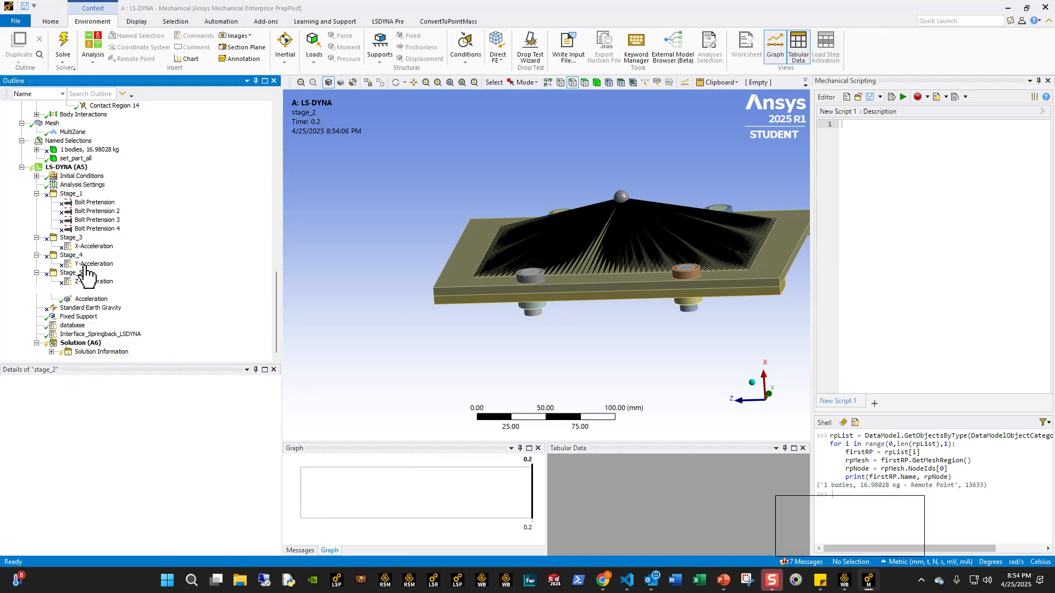
pyautogui.click(76, 239)
pyautogui.rightClick(75, 237)
pyautogui.press('Escape')
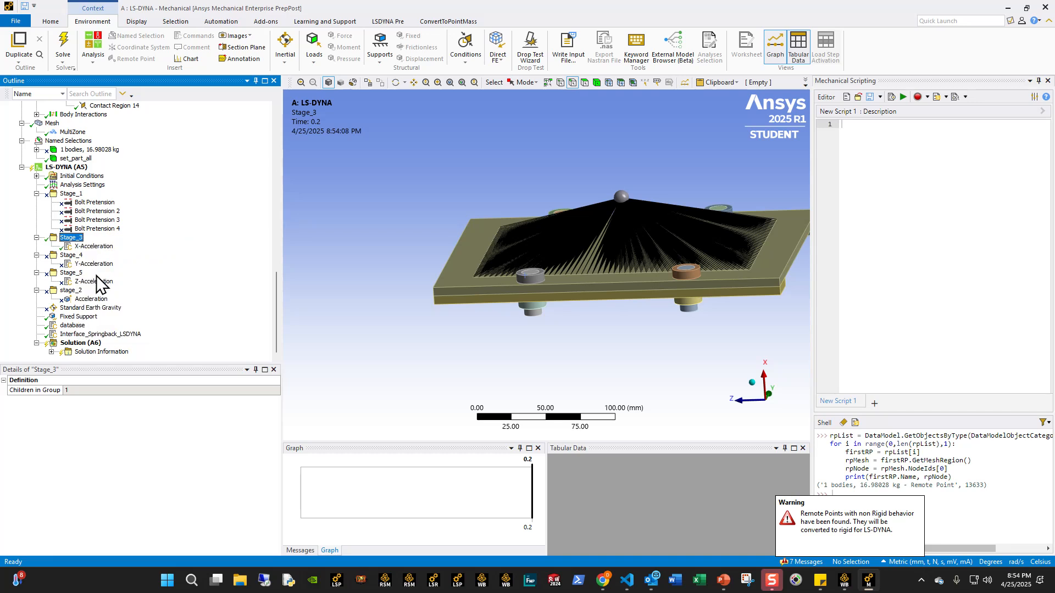
# - Write the Stage_3 solver input as an LS-DYNA .k file named test_stage_3.k in the Demo folder
pyautogui.click(80, 344)
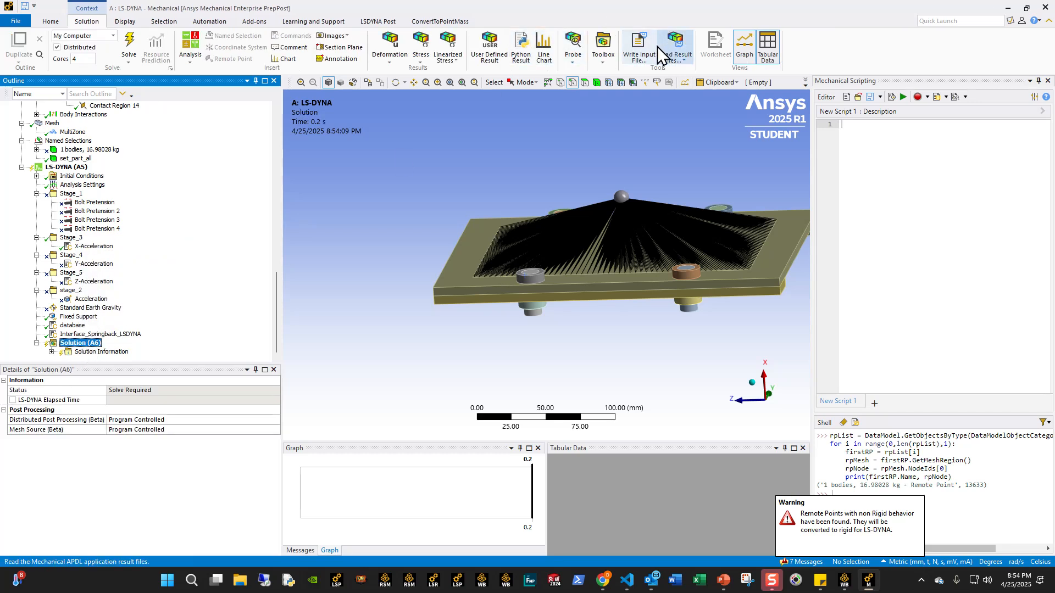
pyautogui.click(638, 50)
pyautogui.click(529, 384)
pyautogui.click(529, 394)
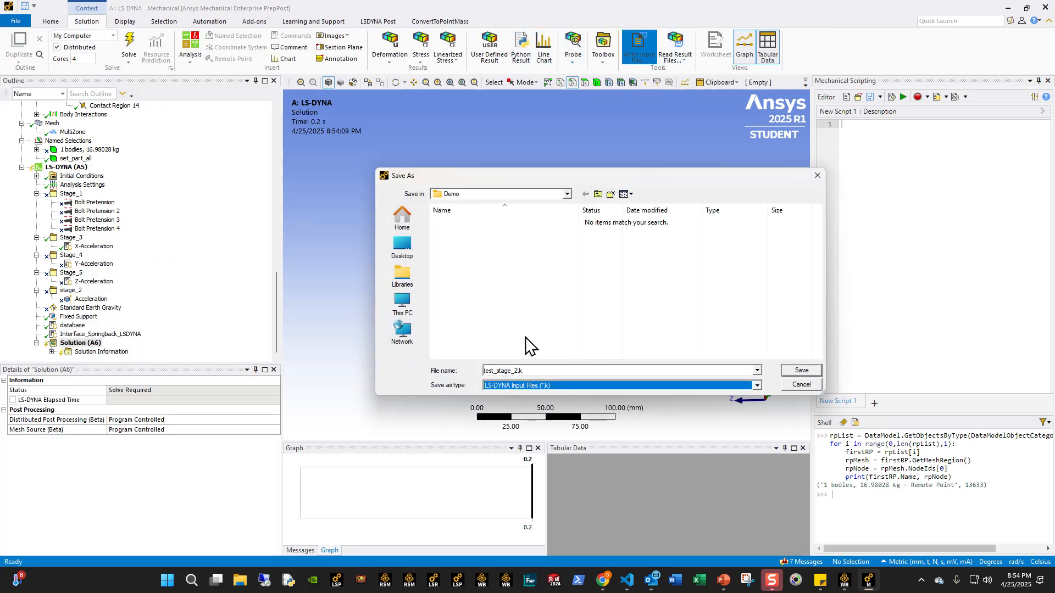
pyautogui.click(469, 232)
pyautogui.click(548, 370)
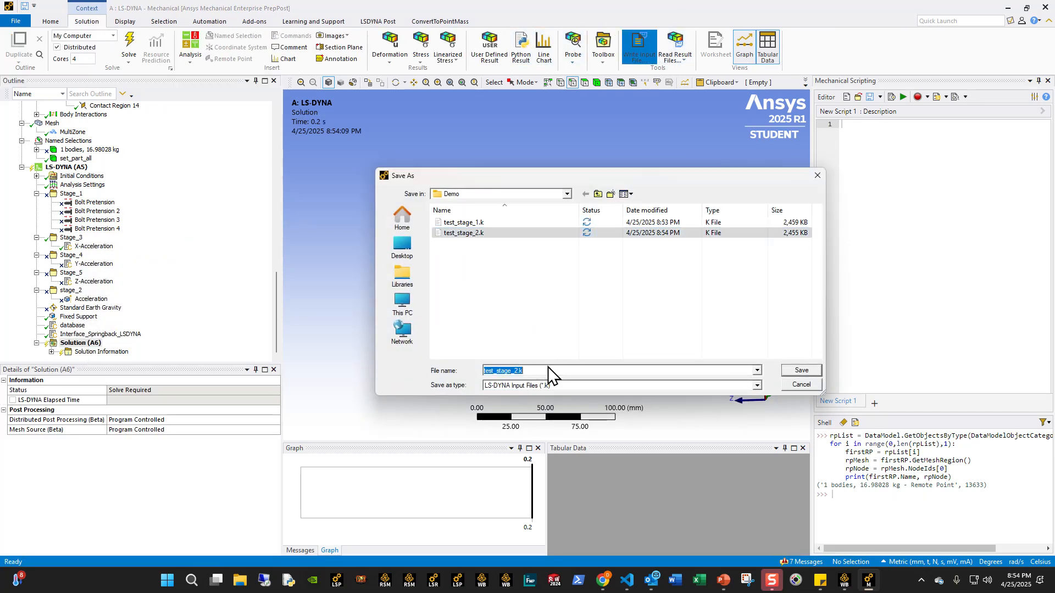
pyautogui.press('Home')
pyautogui.click(521, 371)
pyautogui.press('Return')
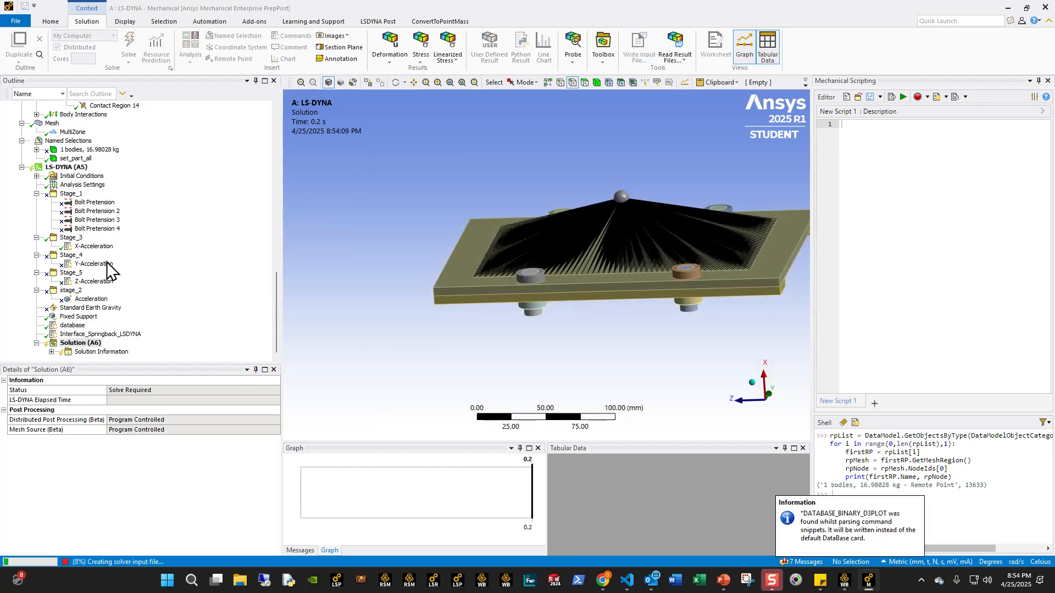
# - Suppress the Stage_3 load group and unsuppress Stage_4 with its Y-Acceleration snippet
pyautogui.rightClick(72, 238)
pyautogui.press('Escape')
pyautogui.click(71, 255)
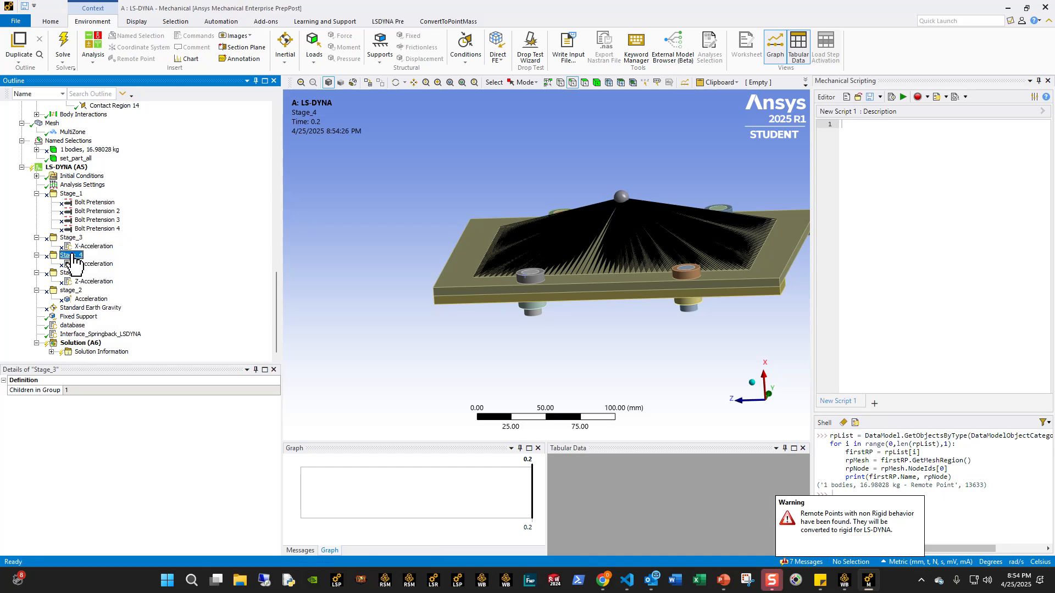
pyautogui.rightClick(71, 255)
pyautogui.press('Escape')
# - Write the Stage_4 solver input as an LS-DYNA .k file in the Demo folder, following the test_stage file naming
pyautogui.click(80, 344)
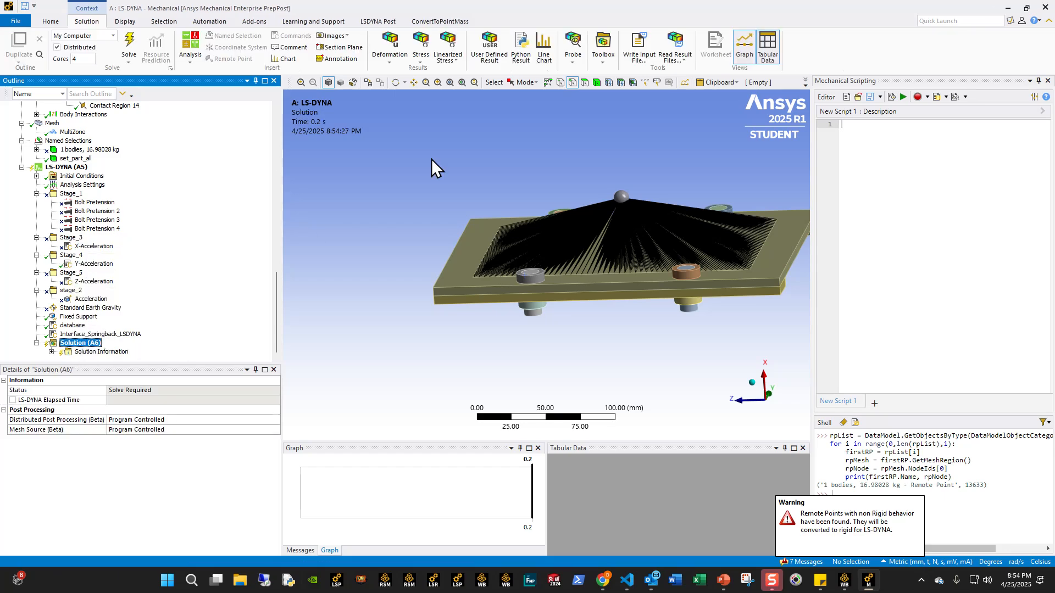
pyautogui.click(638, 48)
pyautogui.click(509, 385)
pyautogui.click(522, 394)
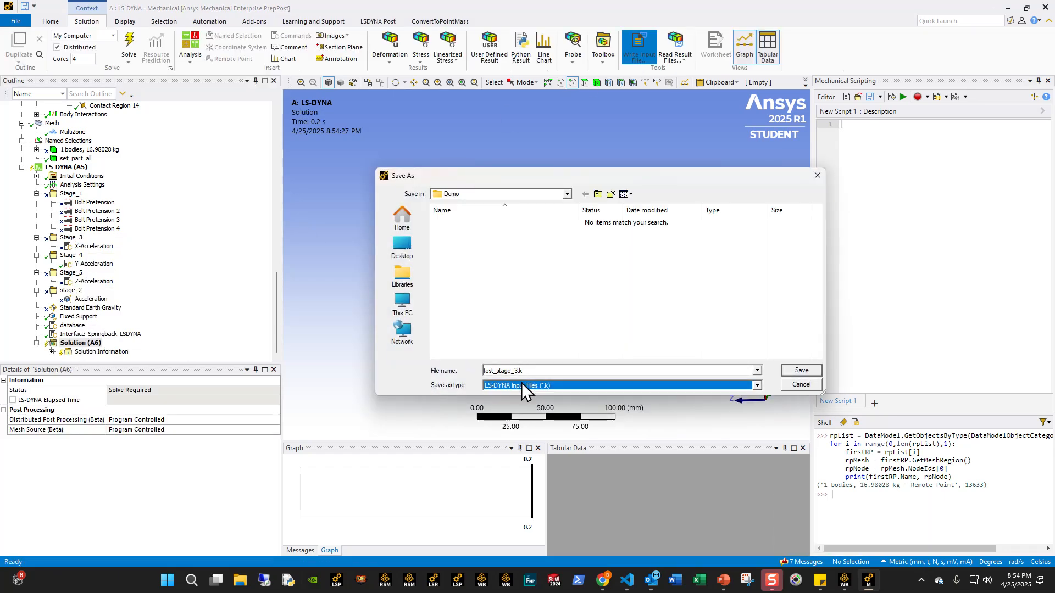
pyautogui.press('Right')
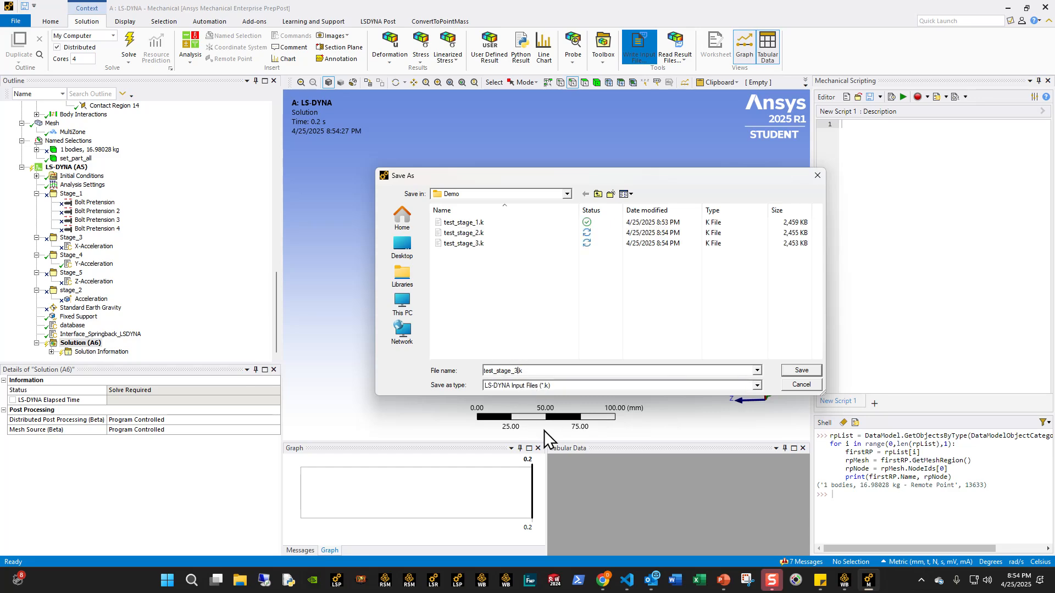
pyautogui.press('Return')
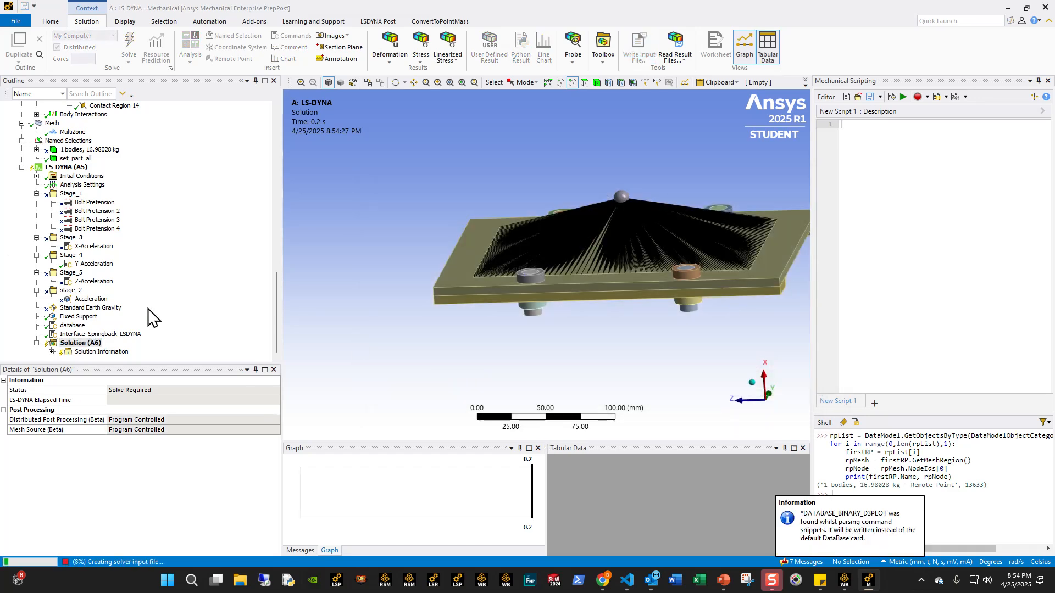
# - Switch the active load group from Stage_4 to Stage_5 with its Z-Acceleration snippet, and select the Solution object
pyautogui.rightClick(69, 256)
pyautogui.click(69, 277)
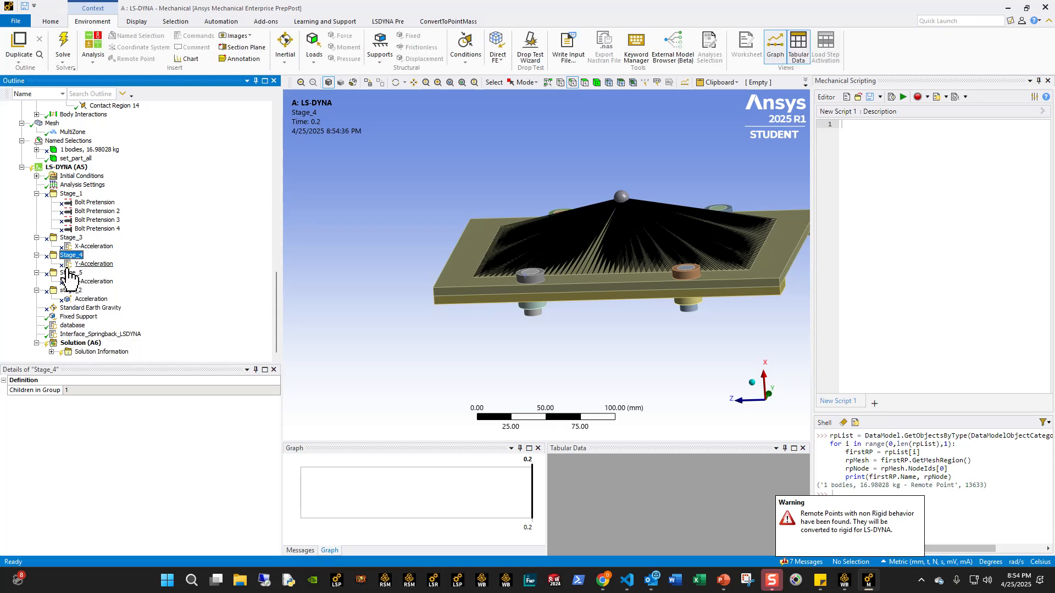
pyautogui.rightClick(67, 271)
pyautogui.click(80, 277)
pyautogui.click(72, 345)
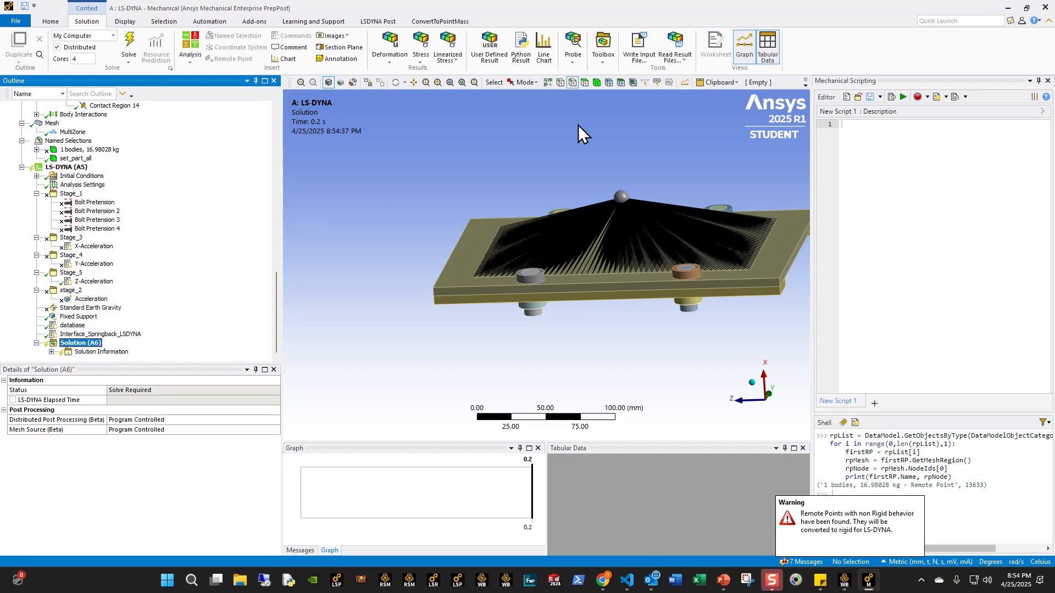
# - Write the Stage_5 solver input as an LS-DYNA .k file named test_stage_5.k in the Demo folder
pyautogui.click(638, 48)
pyautogui.click(523, 384)
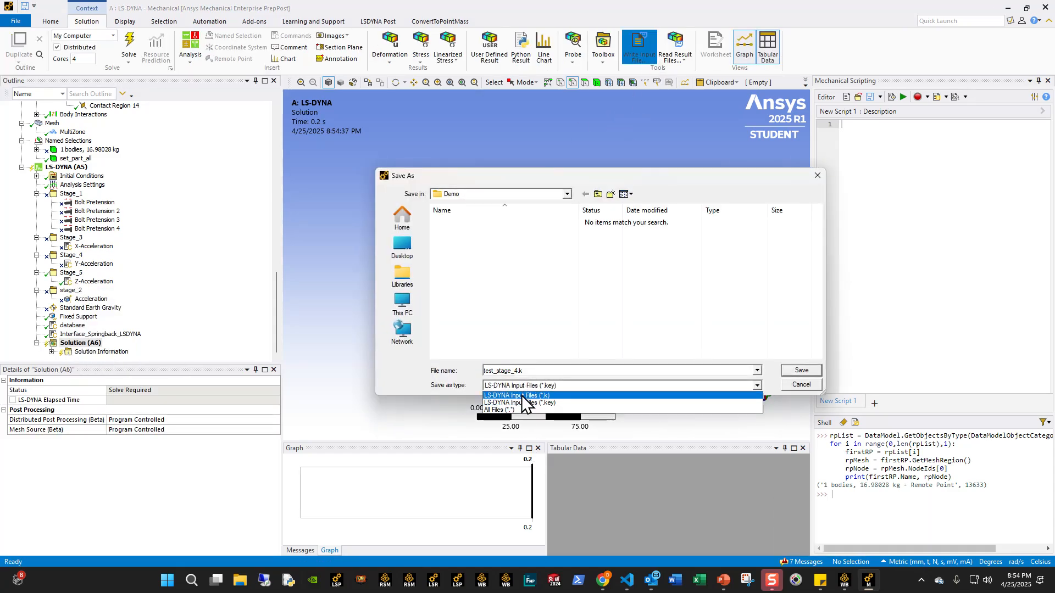
pyautogui.click(523, 396)
pyautogui.click(531, 371)
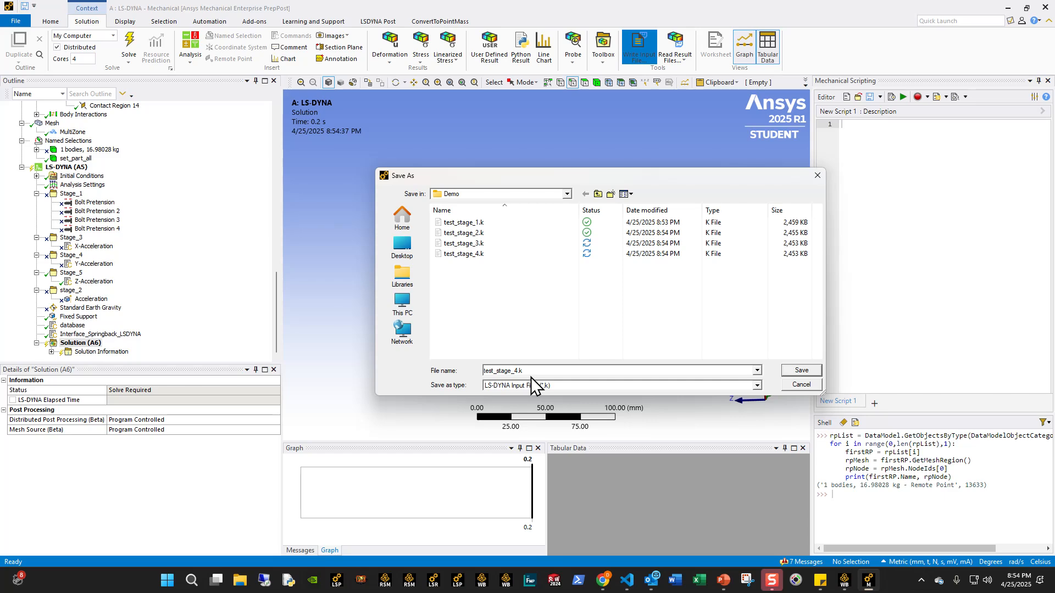
pyautogui.press('Return')
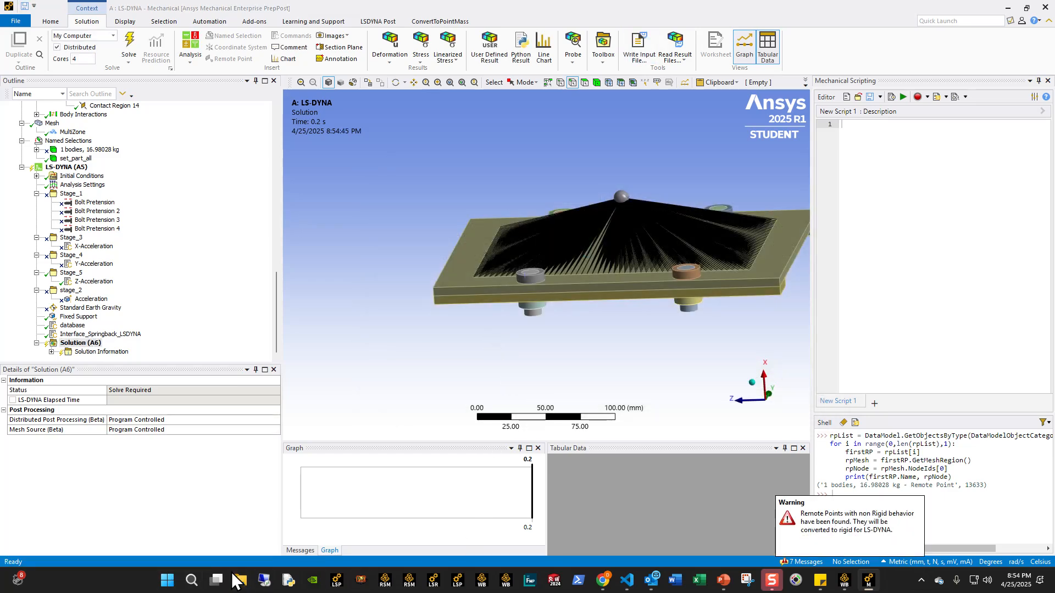
# - Switch to File Explorer, open the Demo folder under Case_and_Dynain's Example_Problems, and check the exported test_stage files
pyautogui.click(239, 579)
pyautogui.click(49, 256)
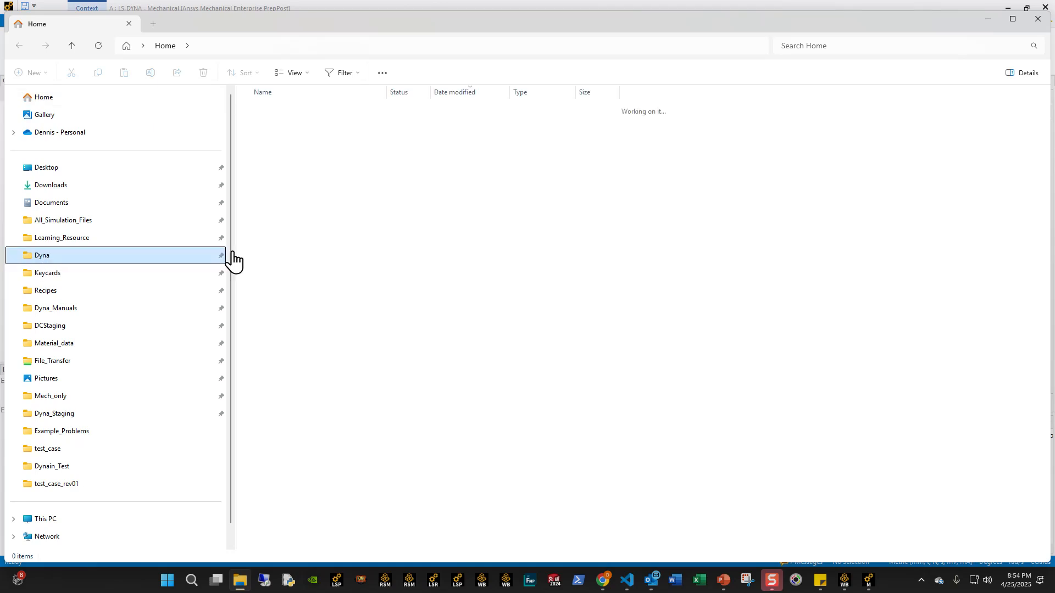
pyautogui.doubleClick(294, 449)
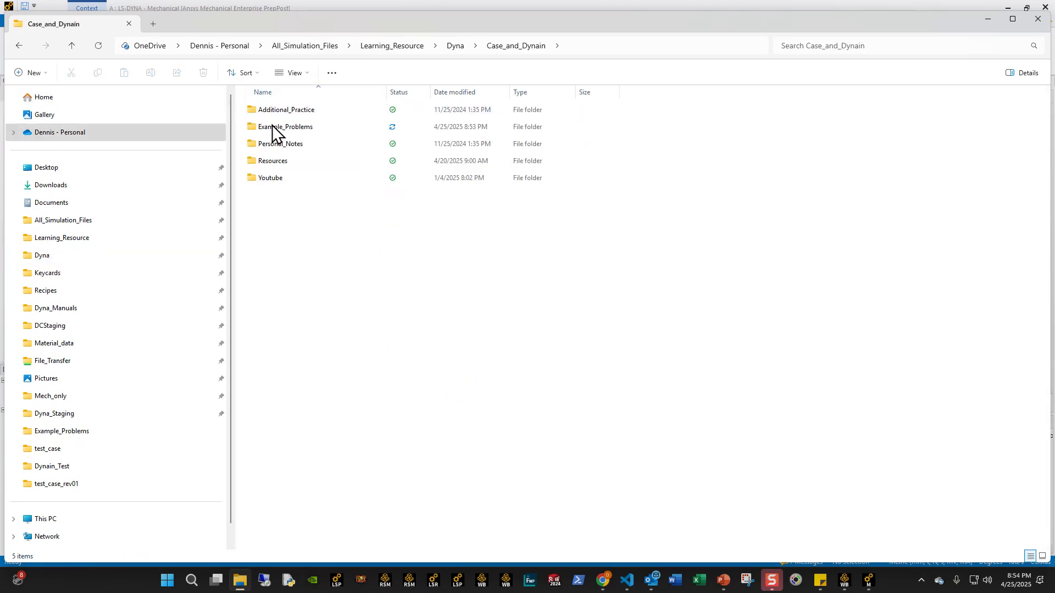
pyautogui.doubleClick(277, 127)
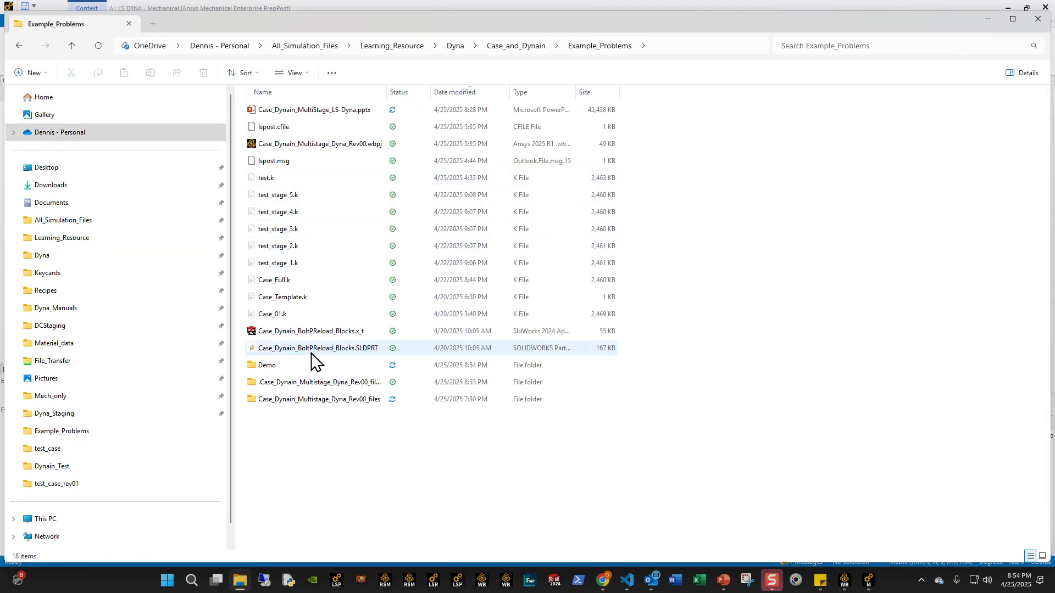
pyautogui.click(291, 263)
pyautogui.click(286, 195)
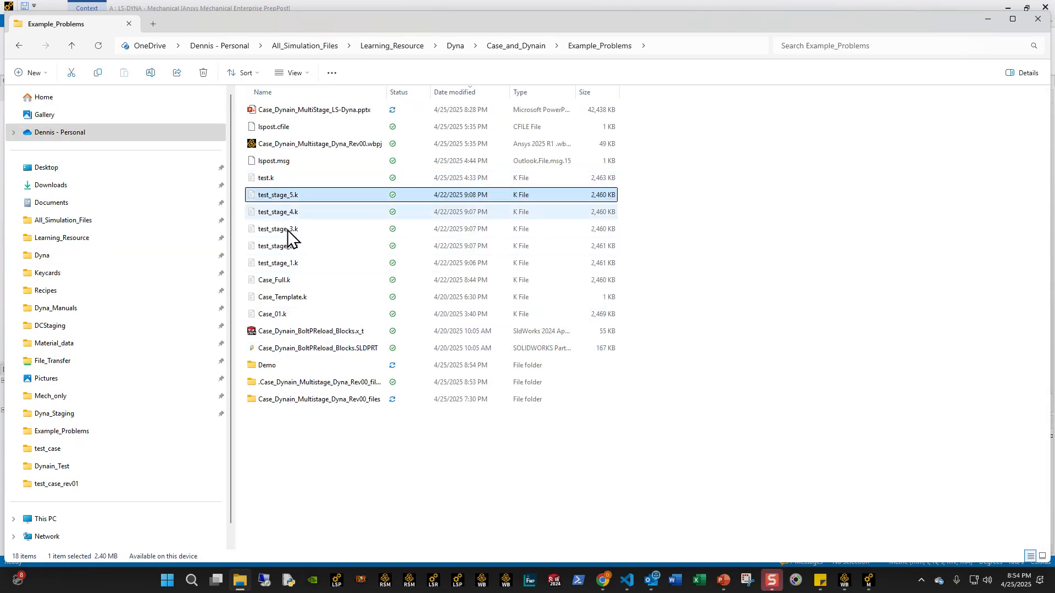
pyautogui.doubleClick(270, 365)
pyautogui.click(284, 110)
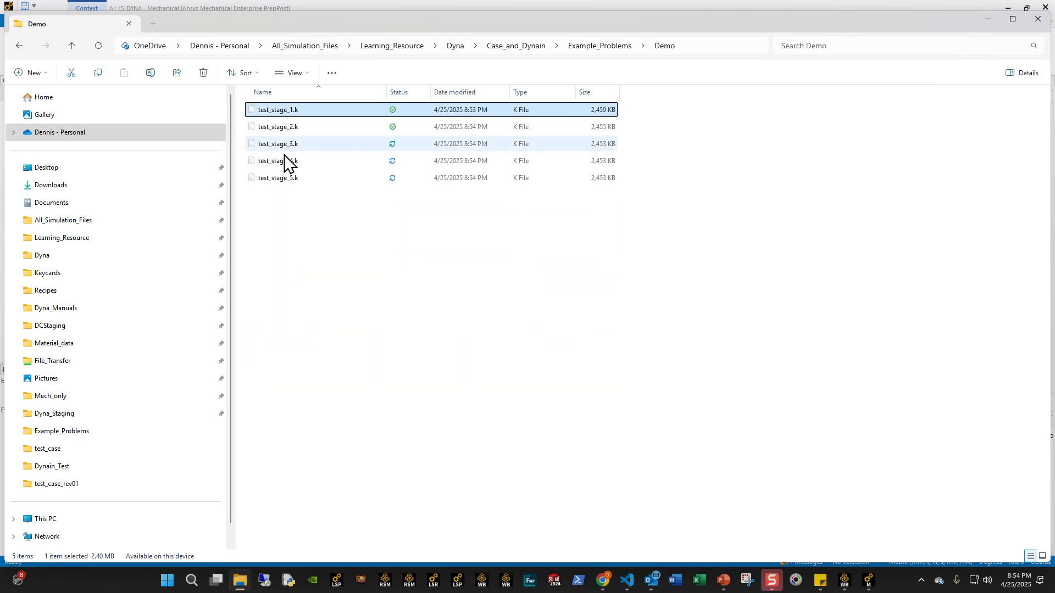
pyautogui.click(280, 178)
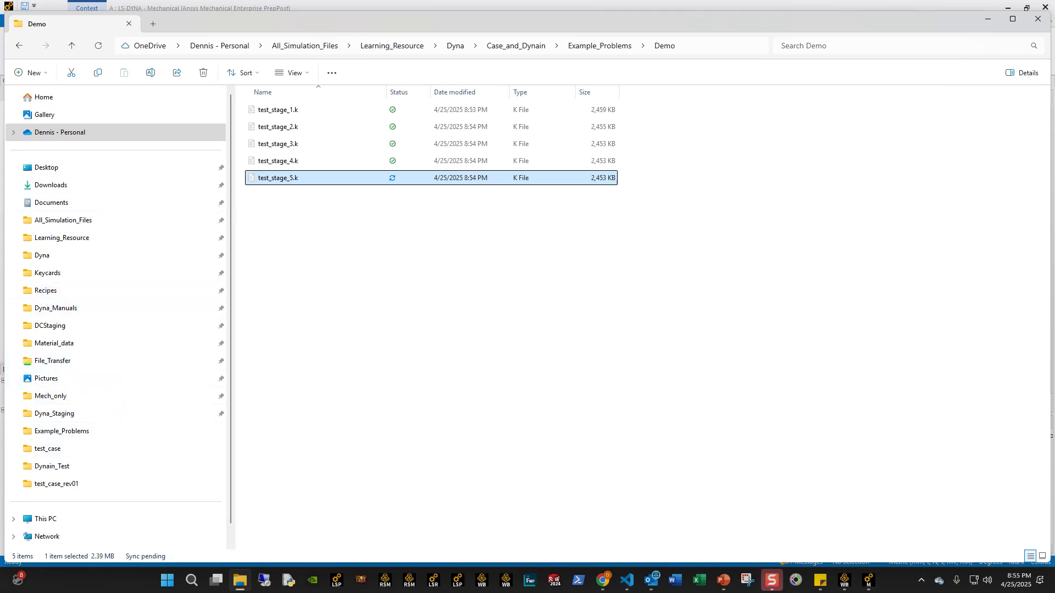
# - Copy Case_Template_1.k from Dyna_Staging's test_case_rev01 folder into the Demo folder
pyautogui.moveTo(0, 110); pyautogui.dragTo(755, 179)
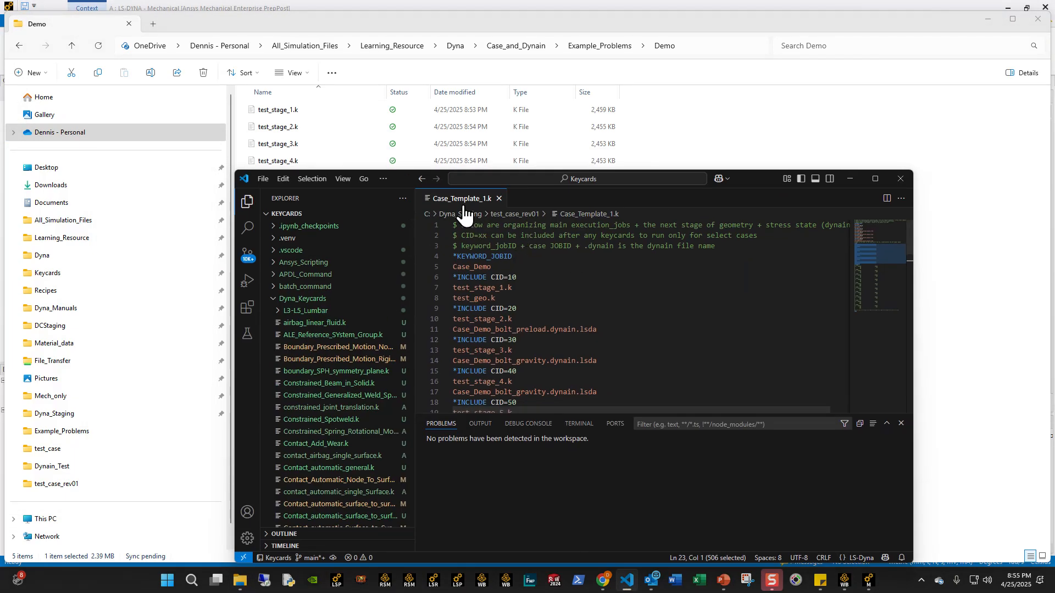
pyautogui.click(850, 179)
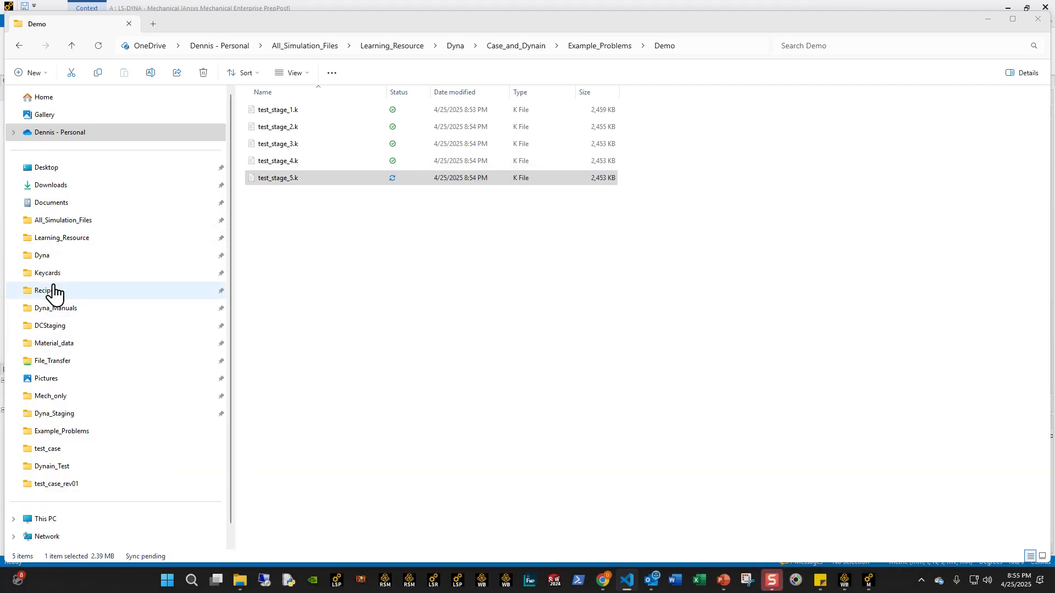
pyautogui.click(63, 413)
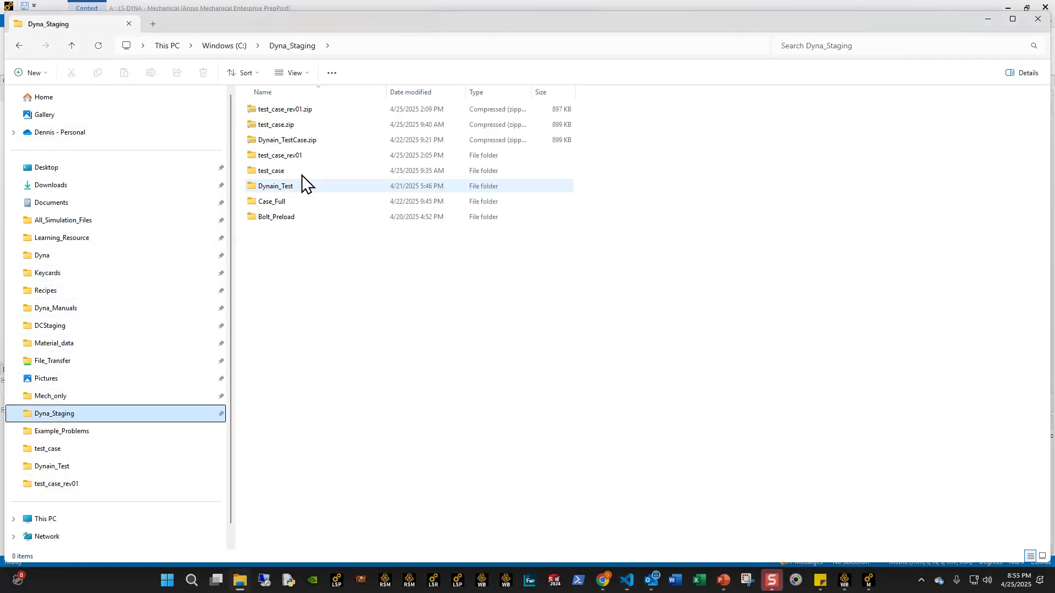
pyautogui.doubleClick(278, 156)
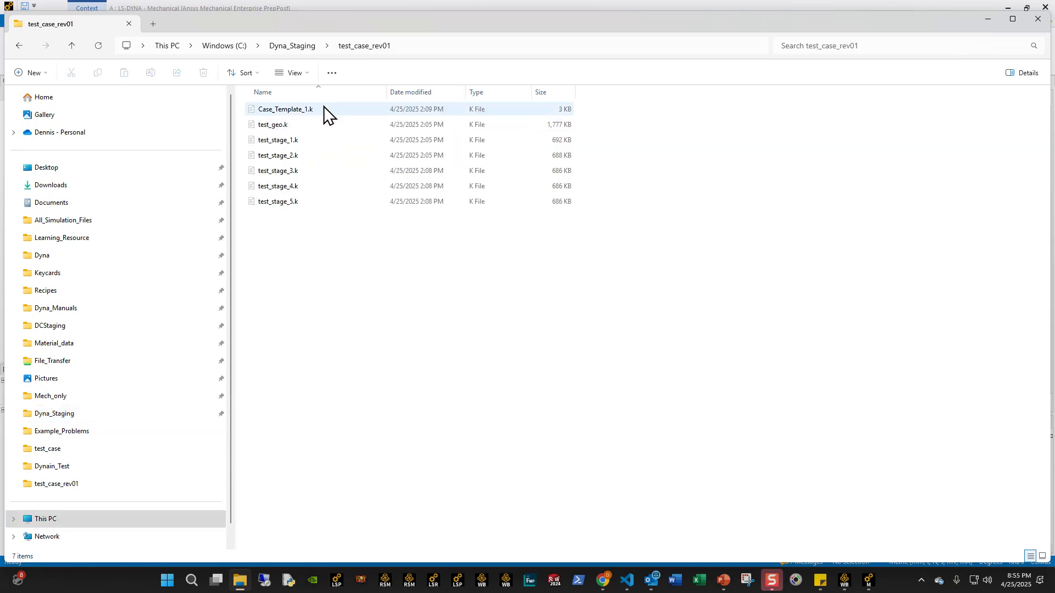
pyautogui.click(318, 110)
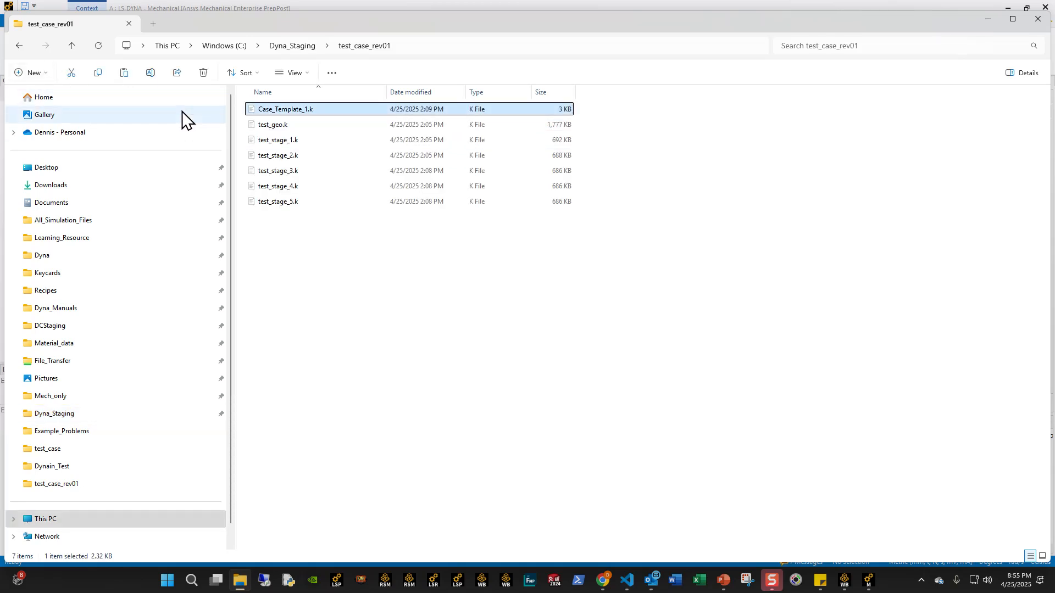
pyautogui.click(19, 47)
pyautogui.click(18, 46)
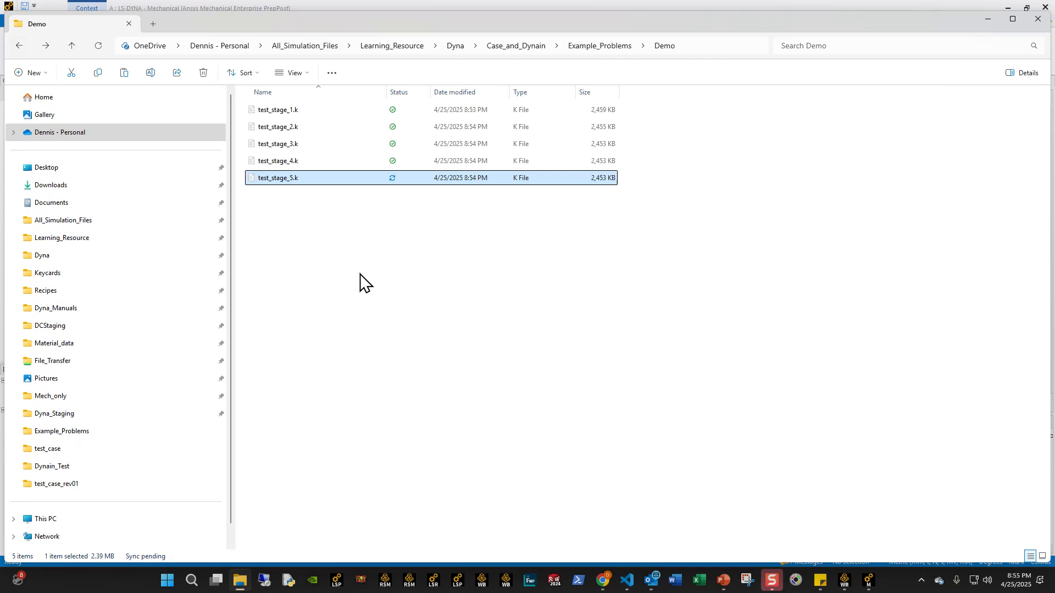
pyautogui.hotkey('ctrl', 'v')
# - Open the Demo copy of Case_Template_1.k in VS Code, close the test_case_rev01 copy, and review its *INCLUDE cards
pyautogui.click(626, 581)
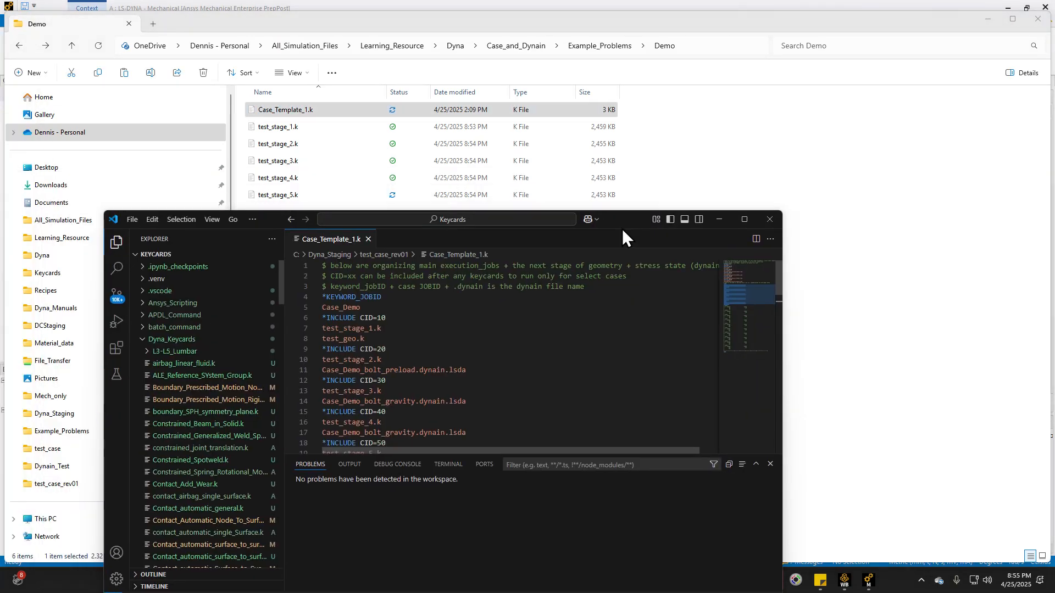
pyautogui.moveTo(286, 110); pyautogui.dragTo(420, 293)
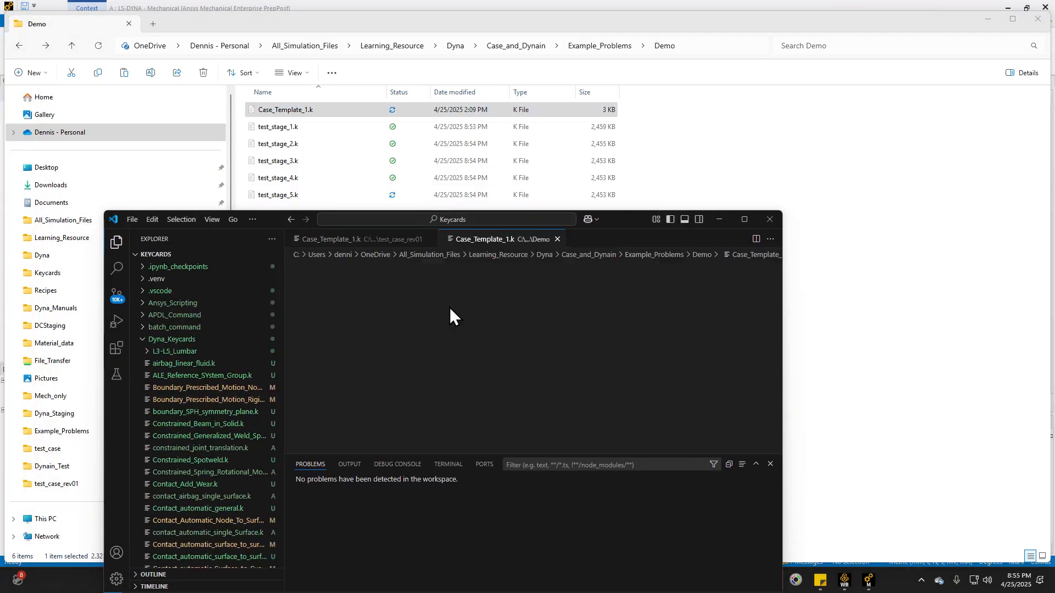
pyautogui.click(429, 239)
pyautogui.scroll(-1, 407, 369)
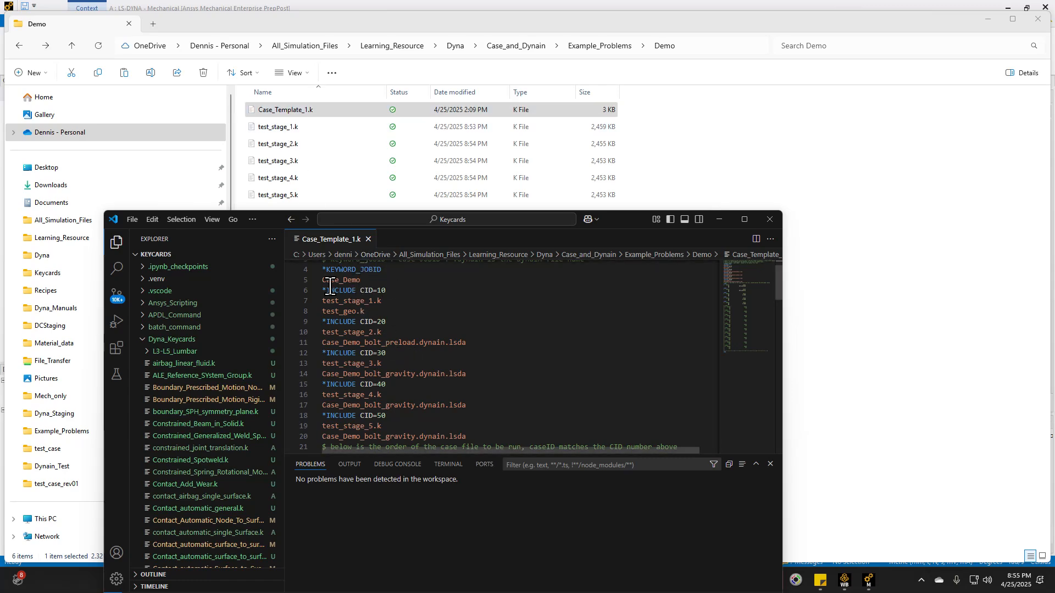
pyautogui.click(719, 219)
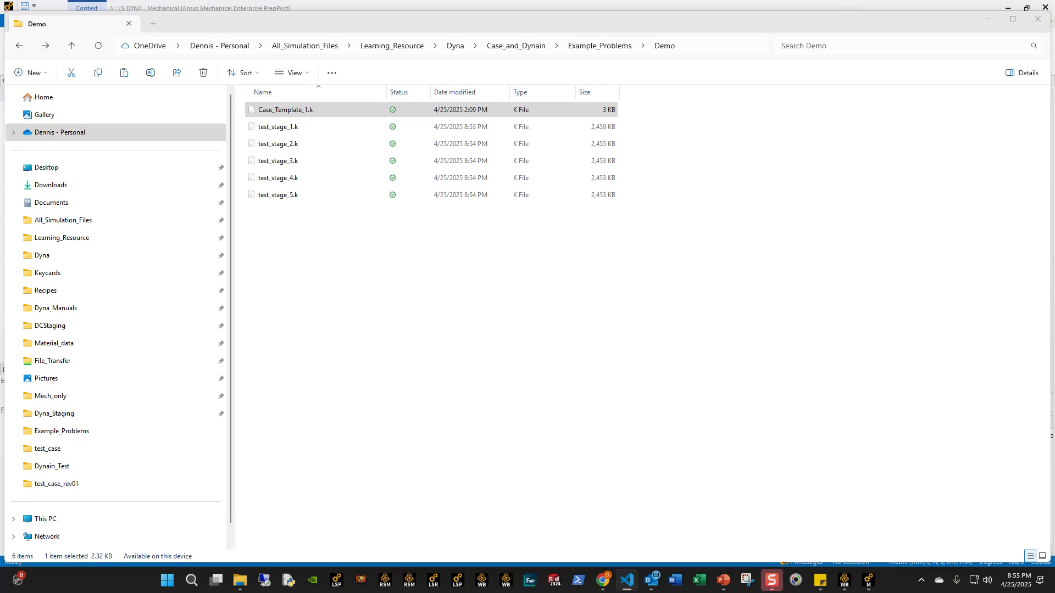
# - Open test_stage_1.k from the Demo folder in VS Code and search it for "node"
pyautogui.click(627, 580)
pyautogui.moveTo(286, 128); pyautogui.dragTo(502, 340)
pyautogui.click(569, 321)
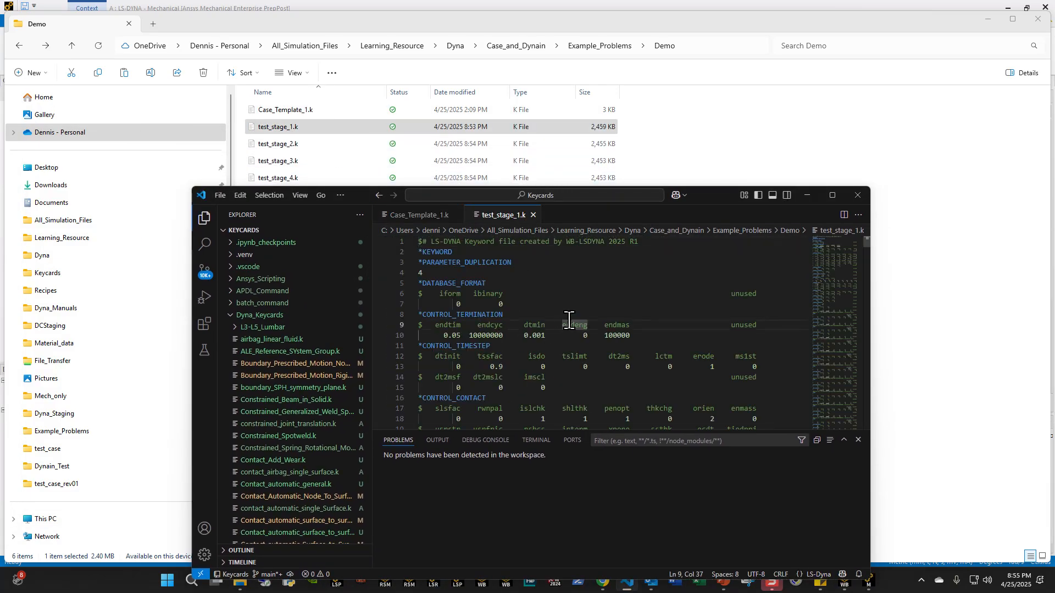
pyautogui.hotkey('ctrl', 'f')
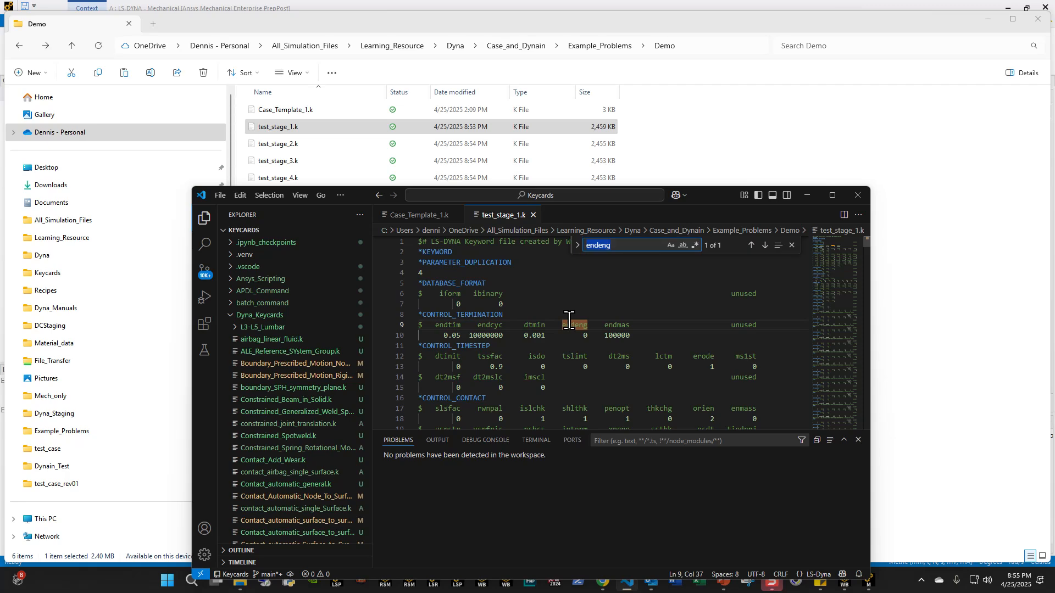
pyautogui.write('nod')
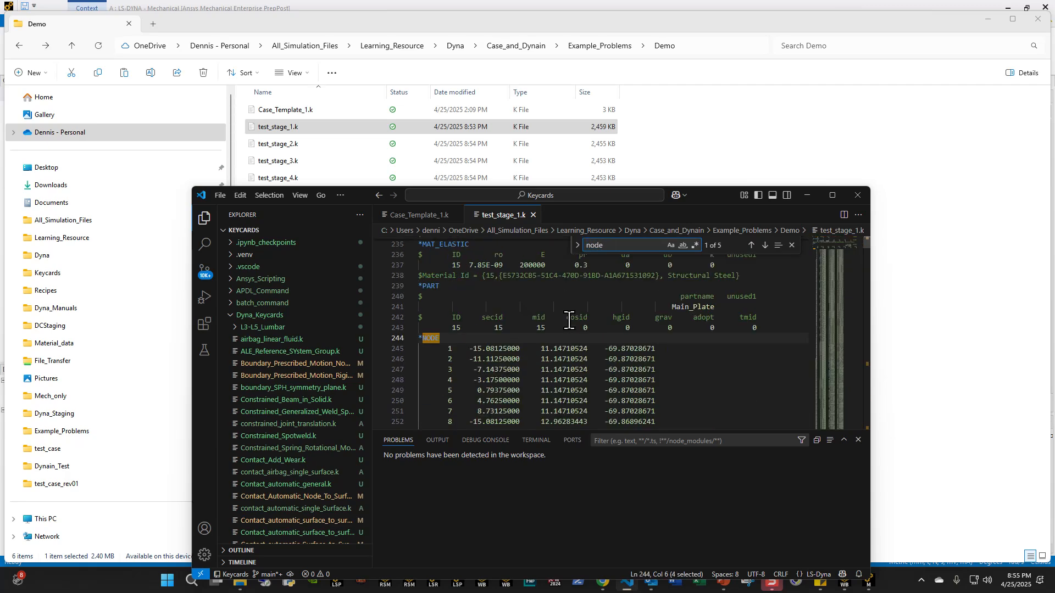
# - Collapse the *NODE and *ELEMENT_SOLID blocks and insert a blank line above *NODE
pyautogui.click(412, 338)
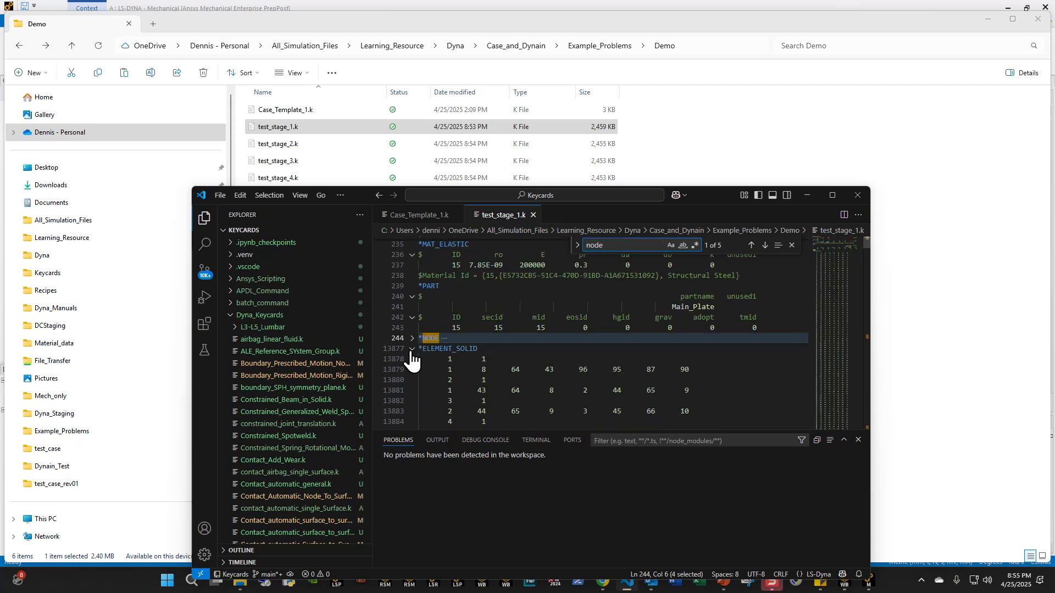
pyautogui.click(412, 349)
pyautogui.click(787, 327)
pyautogui.press('Return')
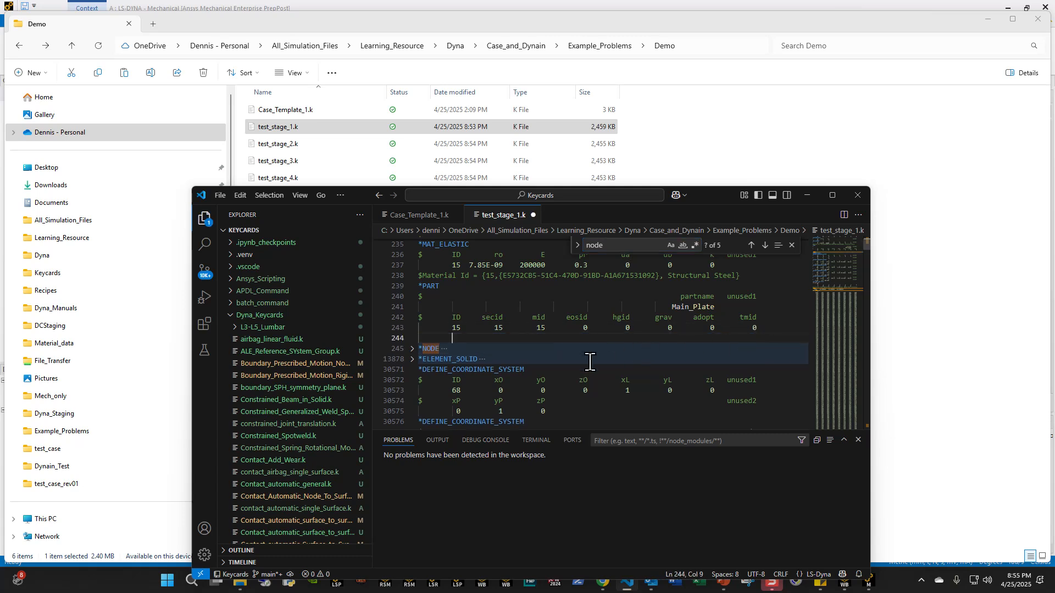
# - Duplicate the first *DEFINE_COORDINATE_SYSTEM line directly below the collapsed *ELEMENT_SOLID block
pyautogui.click(569, 373)
pyautogui.press('Return')
pyautogui.moveTo(544, 370); pyautogui.dragTo(419, 364)
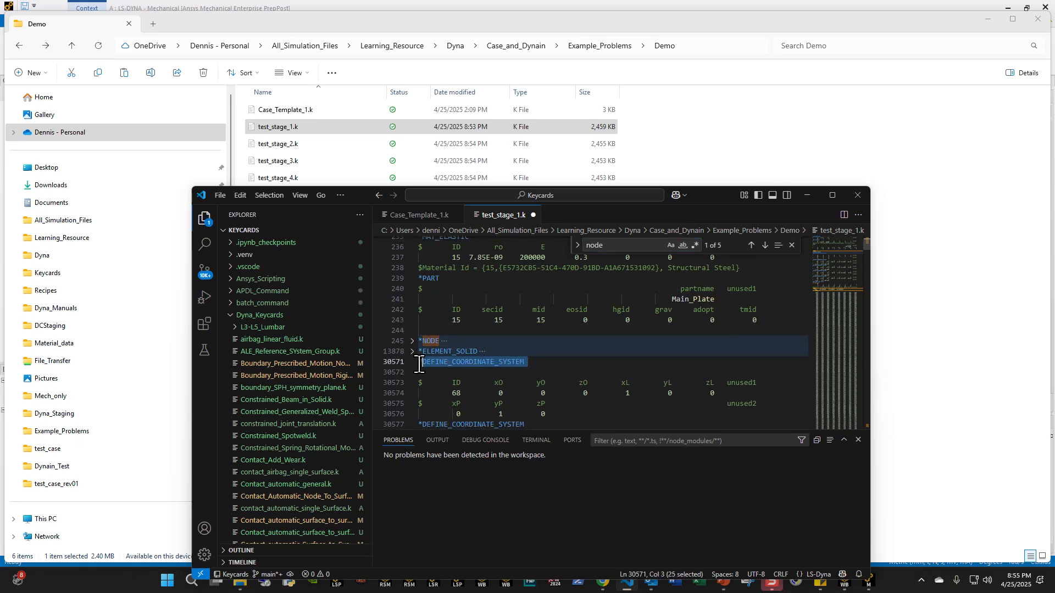
pyautogui.hotkey('ctrl', 'c')
pyautogui.click(419, 372)
pyautogui.hotkey('ctrl', 'v')
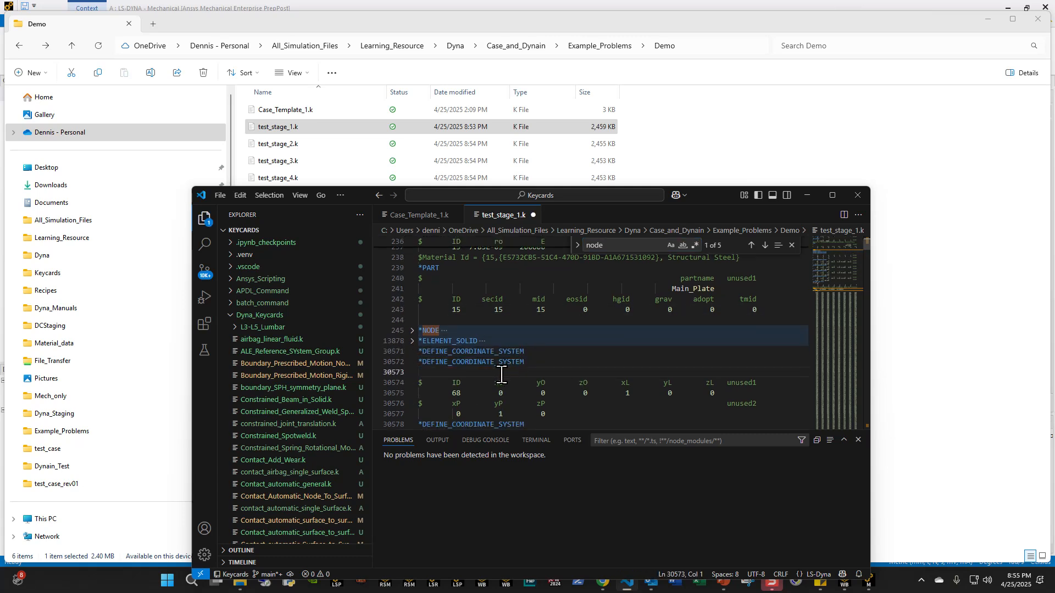
pyautogui.press('BackSpace')
pyautogui.moveTo(539, 353); pyautogui.dragTo(392, 350)
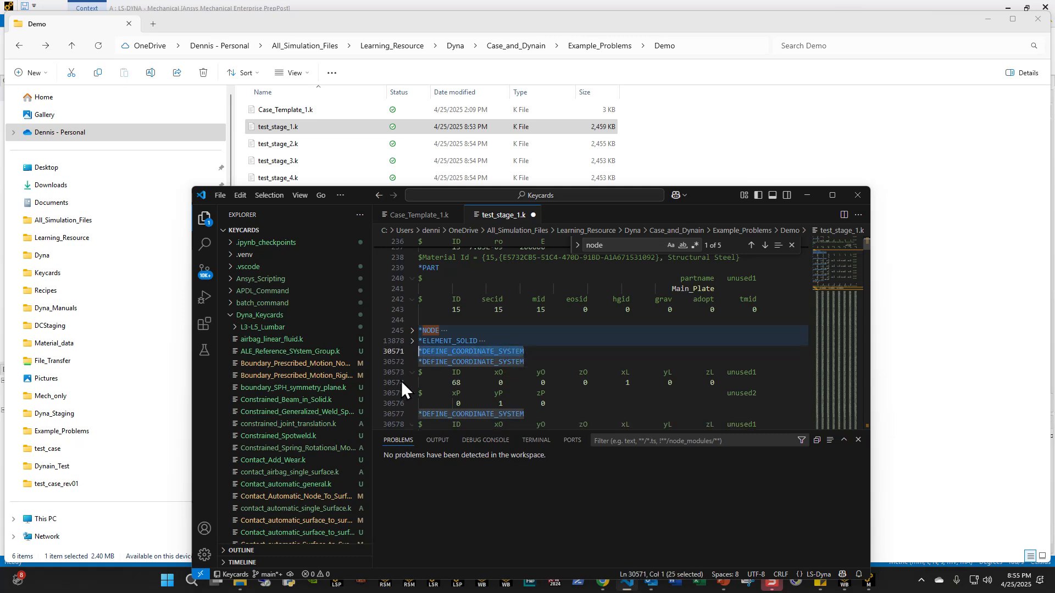
pyautogui.press('BackSpace')
pyautogui.click(412, 340)
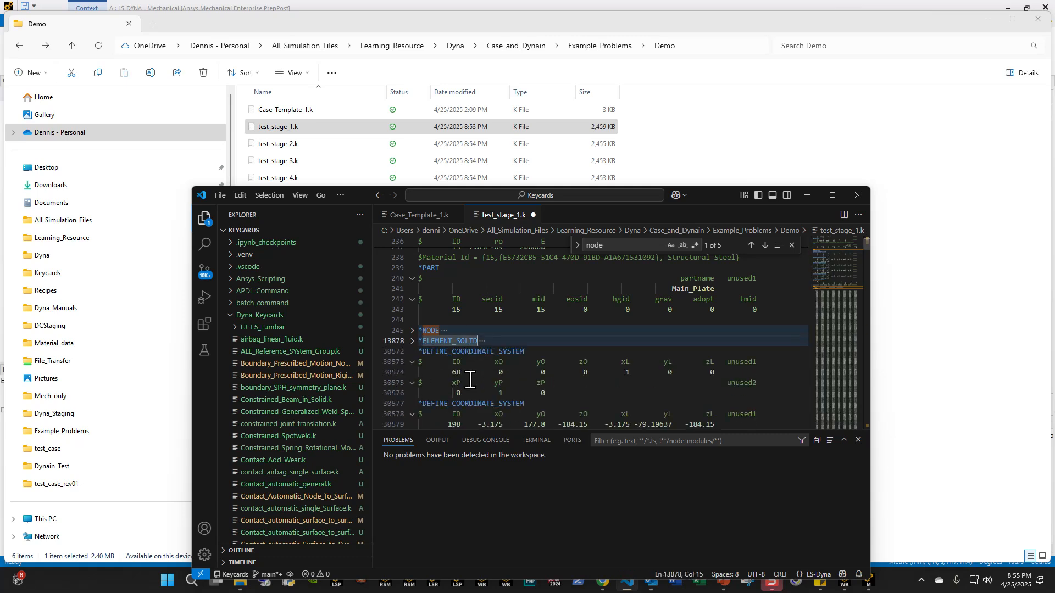
pyautogui.hotkey('ctrl', 'z')
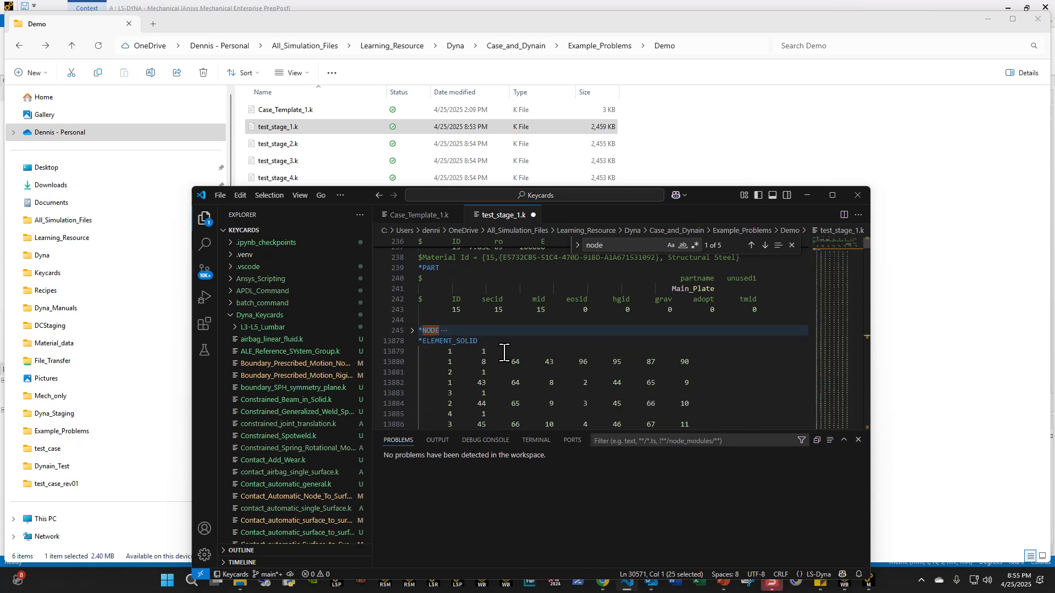
pyautogui.click(412, 341)
# - Cut the collapsed *NODE and *ELEMENT_SOLID blocks with the duplicate *DEFINE_COORDINATE_SYSTEM line from test_stage_1.k and remove the leftover blank line
pyautogui.click(559, 353)
pyautogui.moveTo(549, 345); pyautogui.dragTo(462, 336)
pyautogui.moveTo(546, 352); pyautogui.dragTo(407, 324)
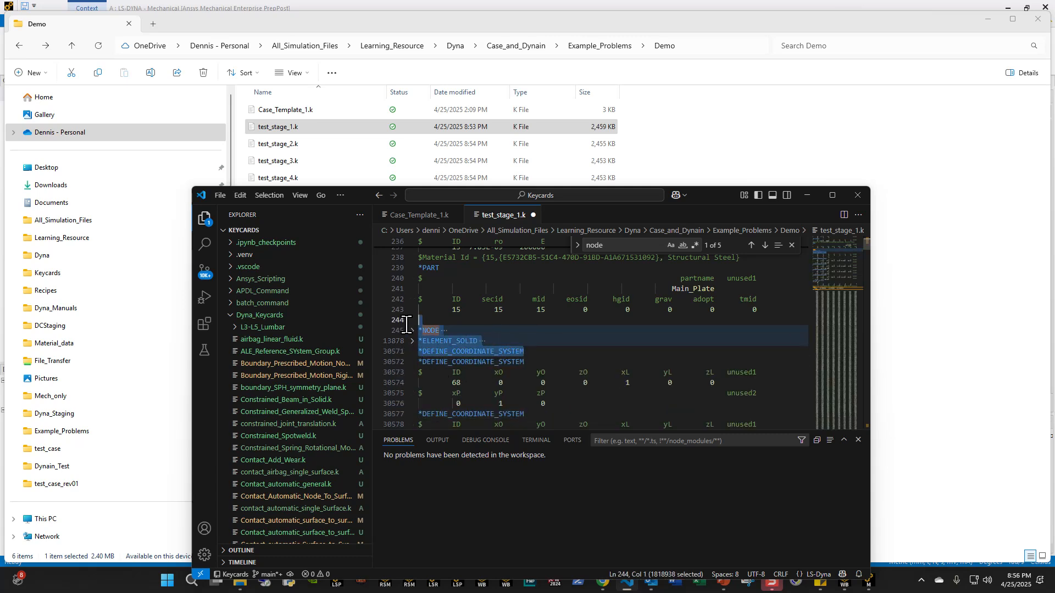
pyautogui.press('BackSpace')
pyautogui.press('BackSpace')
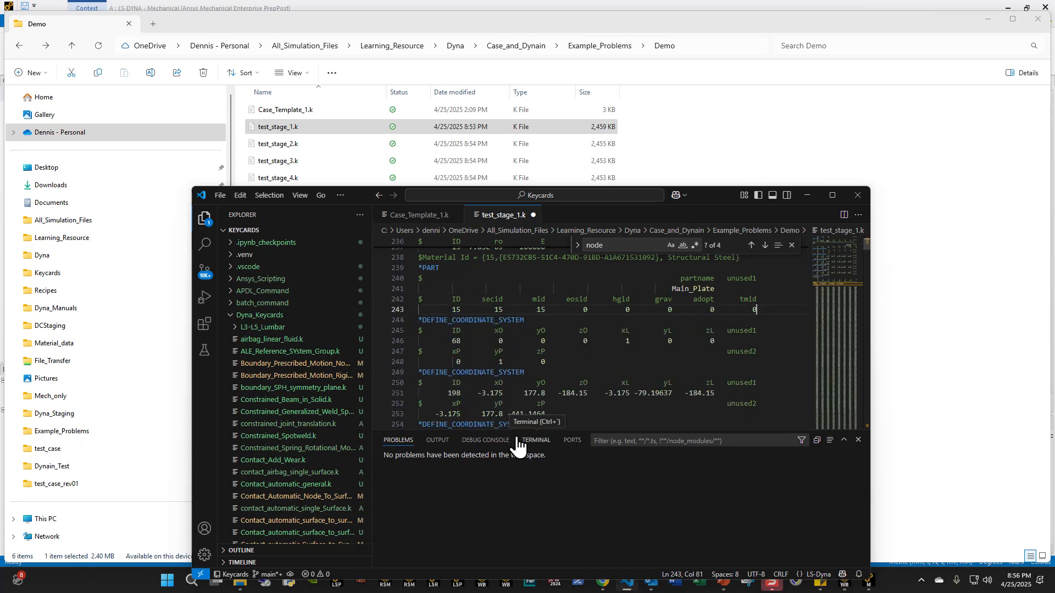
# - Create a new text file and paste the cut node and element blocks into it
pyautogui.click(220, 195)
pyautogui.click(244, 209)
pyautogui.click(459, 232)
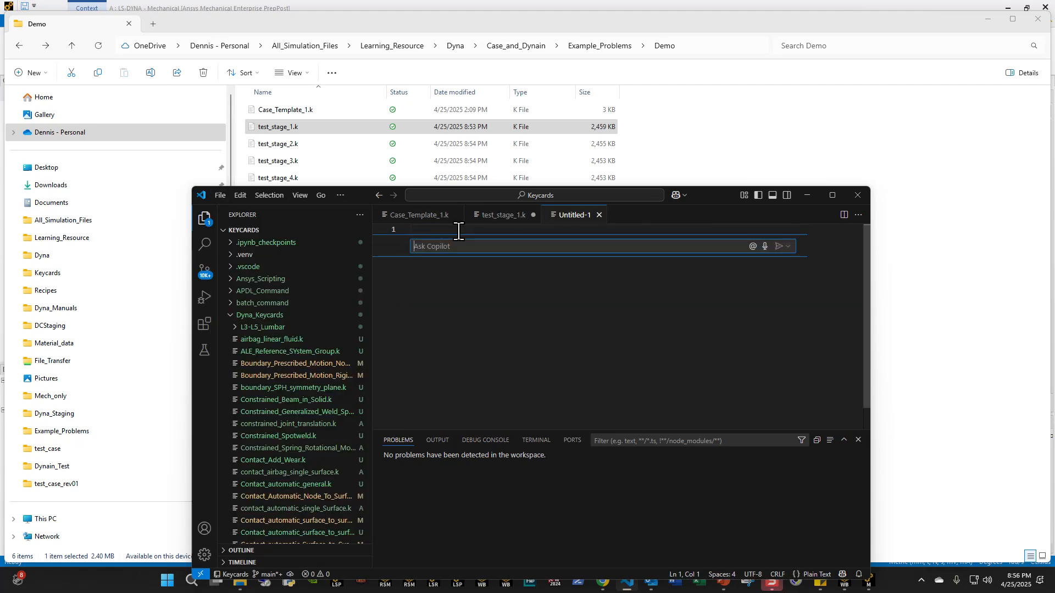
pyautogui.press('Escape')
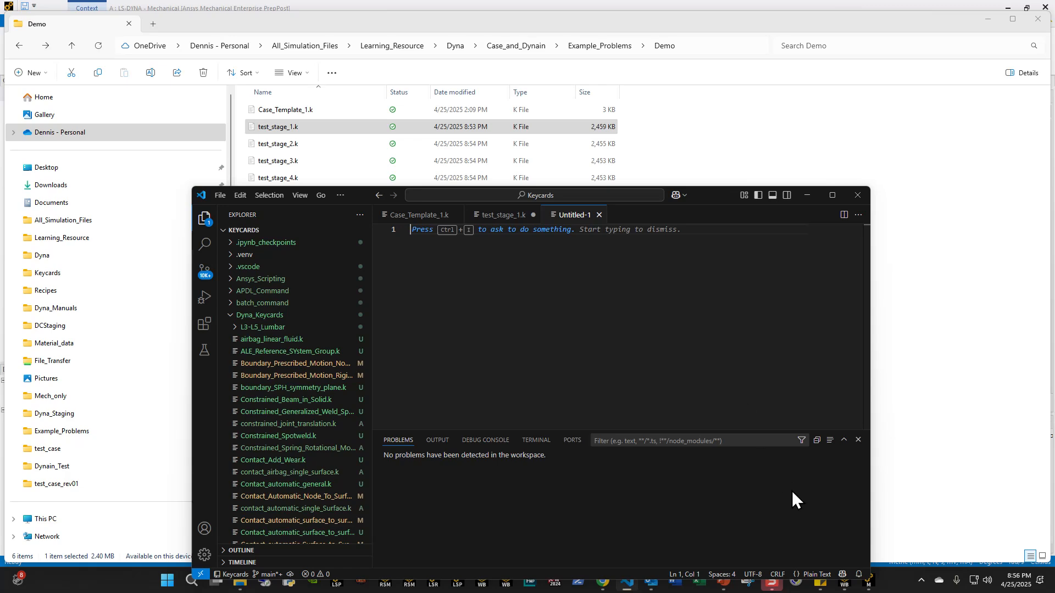
pyautogui.hotkey('ctrl', 'v')
# - Set the new untitled file's language mode to LS-Dyna
pyautogui.moveTo(697, 198); pyautogui.dragTo(696, 71)
pyautogui.click(814, 447)
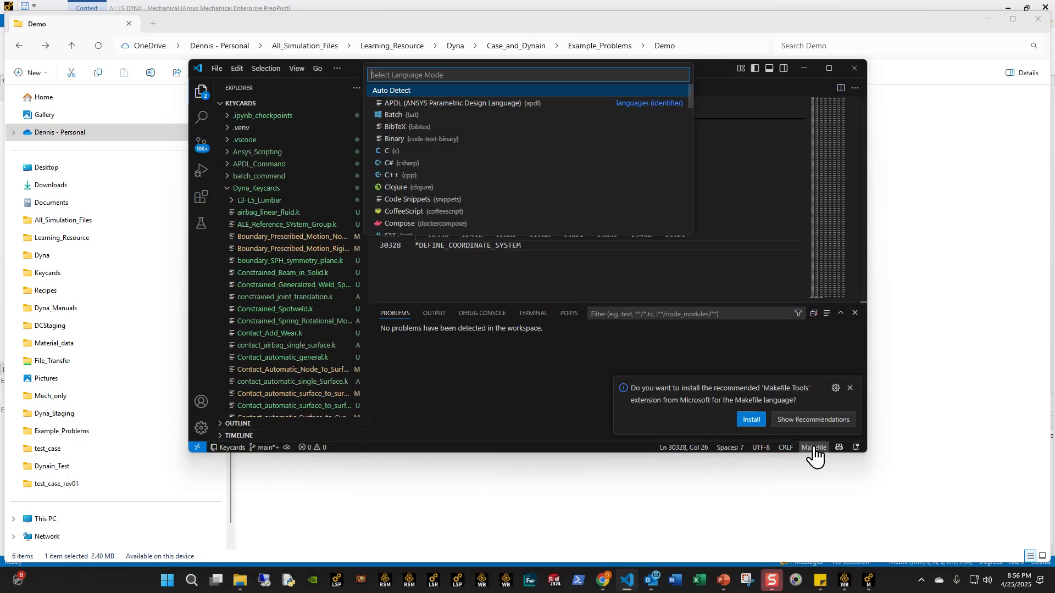
pyautogui.write('ls')
pyautogui.press('Return')
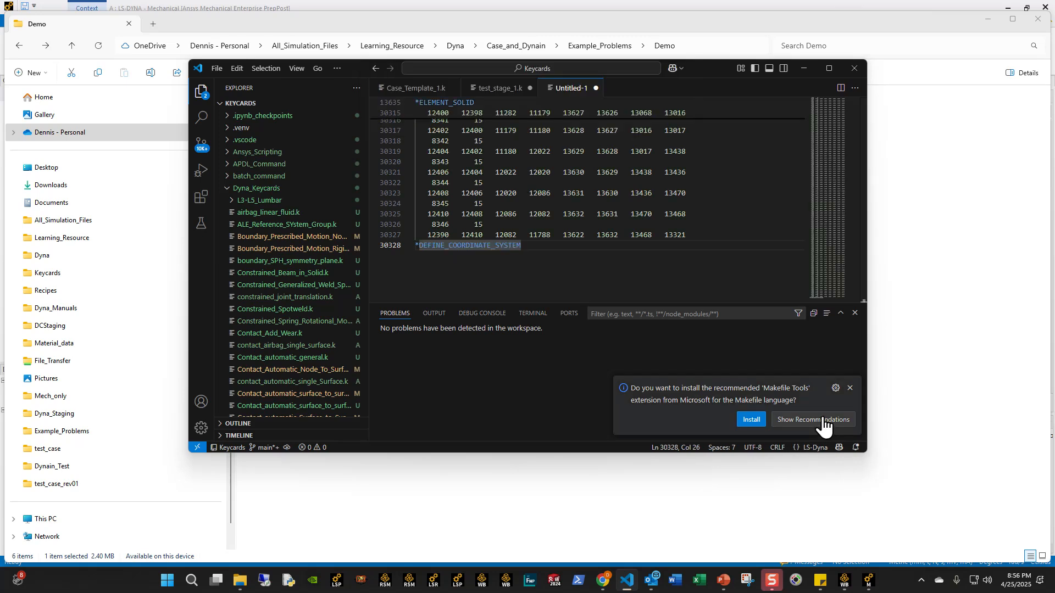
# - Replace the final *DEFINE_COORDINATE_SYSTEM line of the untitled file with *END and enter *KEYWORD on its first line
pyautogui.click(850, 388)
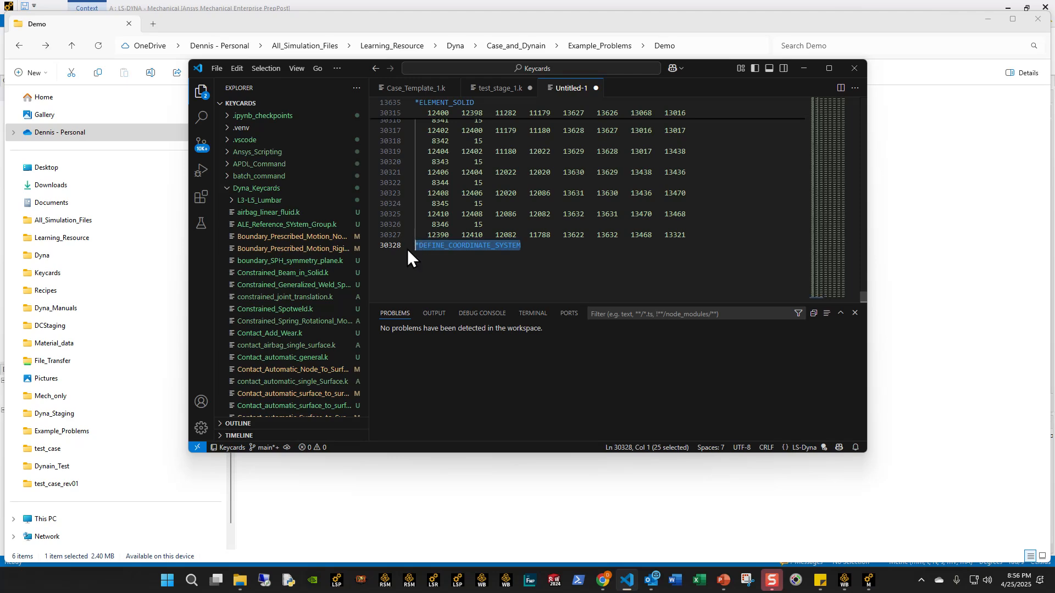
pyautogui.press('BackSpace')
pyautogui.write('END')
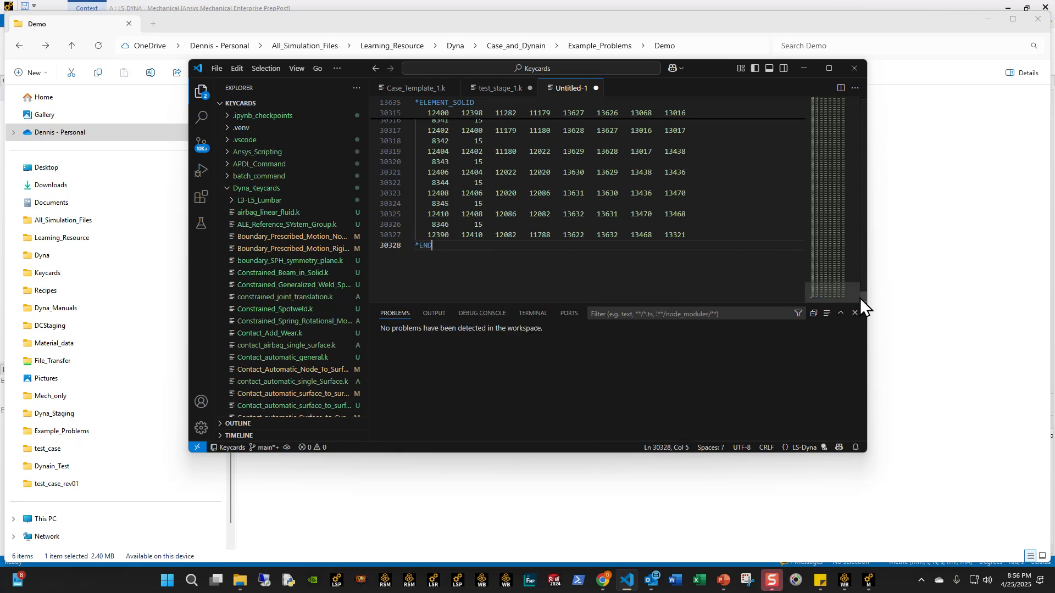
pyautogui.moveTo(860, 297); pyautogui.dragTo(866, 75)
pyautogui.click(454, 105)
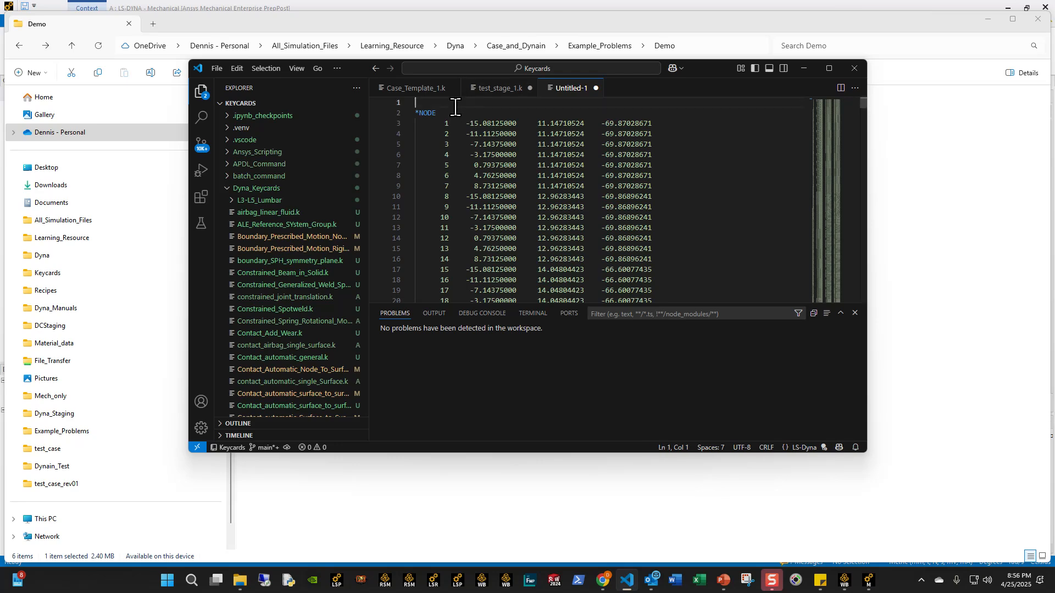
pyautogui.write('*KEYWORD')
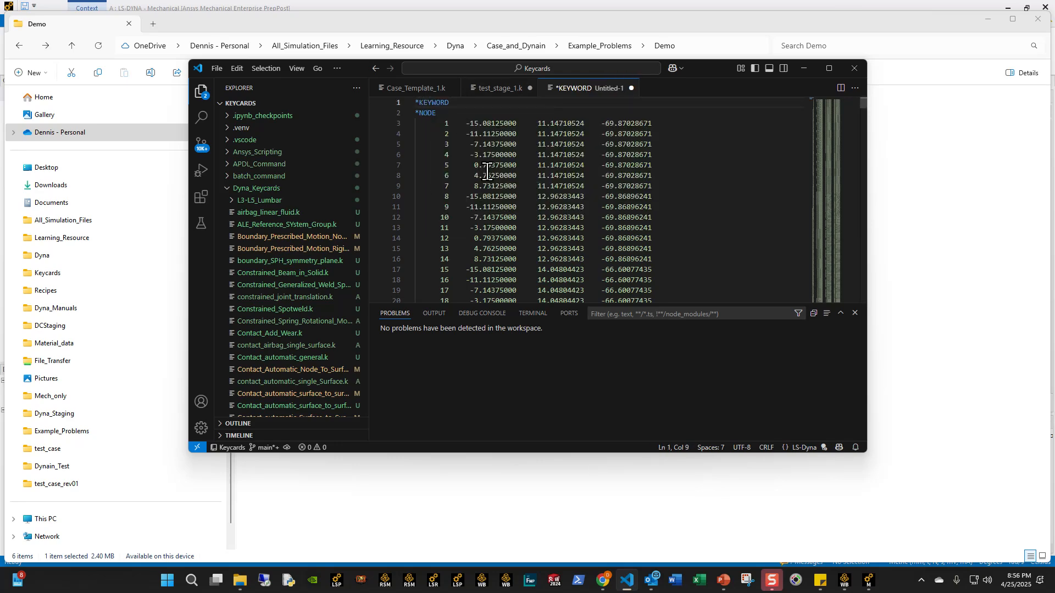
# - Save the untitled file as test_geo.k in the Demo folder
pyautogui.hotkey('ctrl', 's')
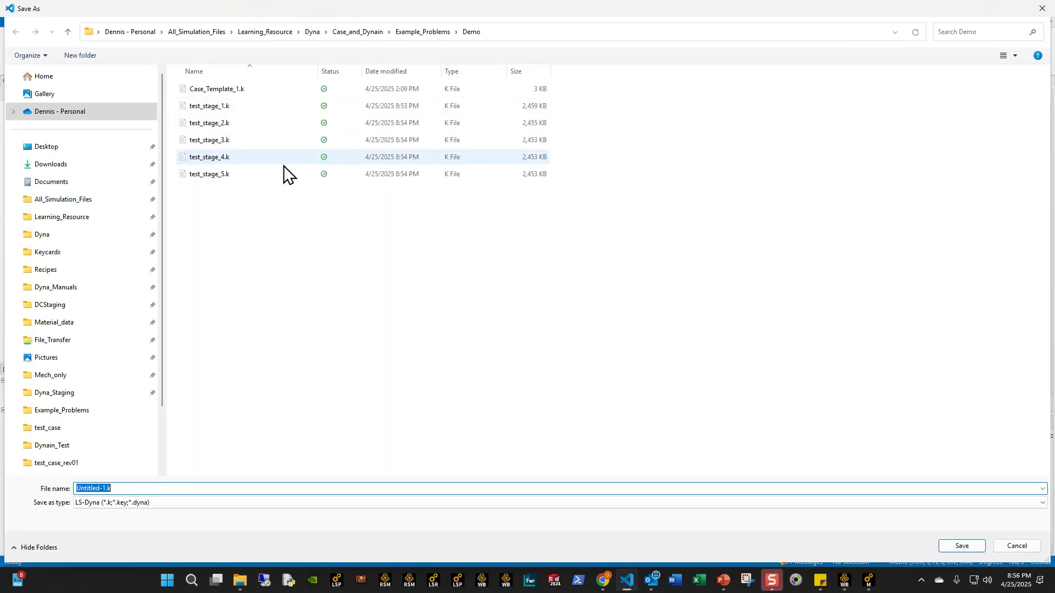
pyautogui.write('test_')
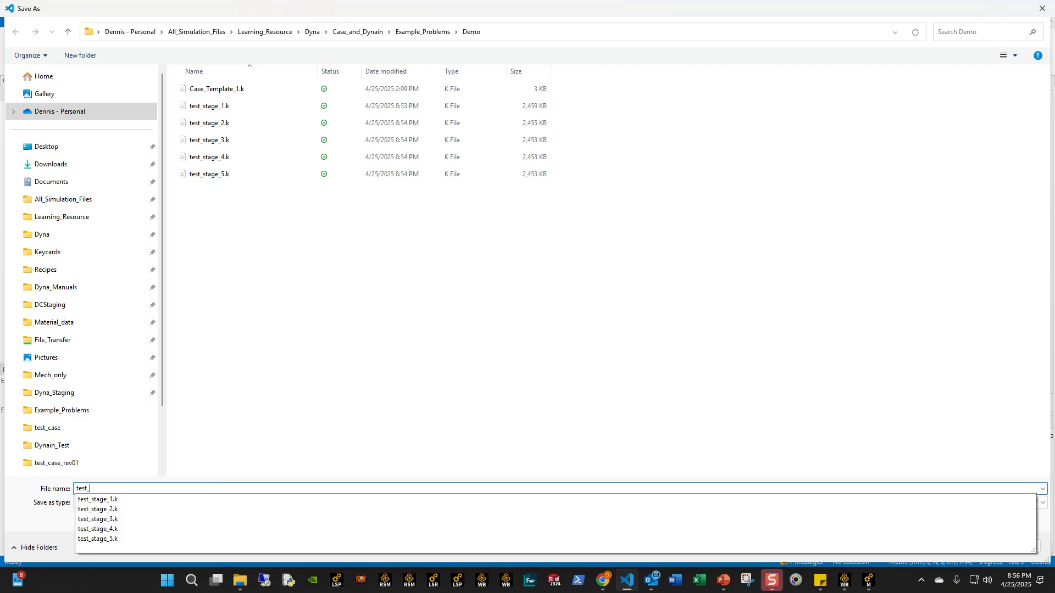
pyautogui.write('geo.k')
pyautogui.press('Return')
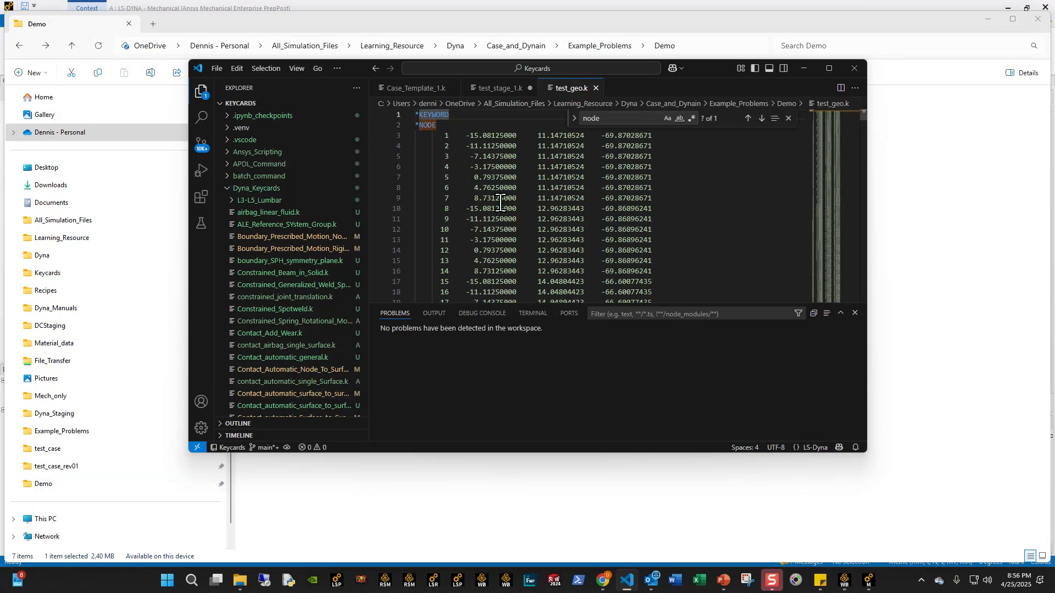
# - Cut the Remote Point comment with its *NODE block for node 13633 from test_stage_1.k and remove the leftover blank line
pyautogui.click(497, 88)
pyautogui.scroll(20, 456, 183)
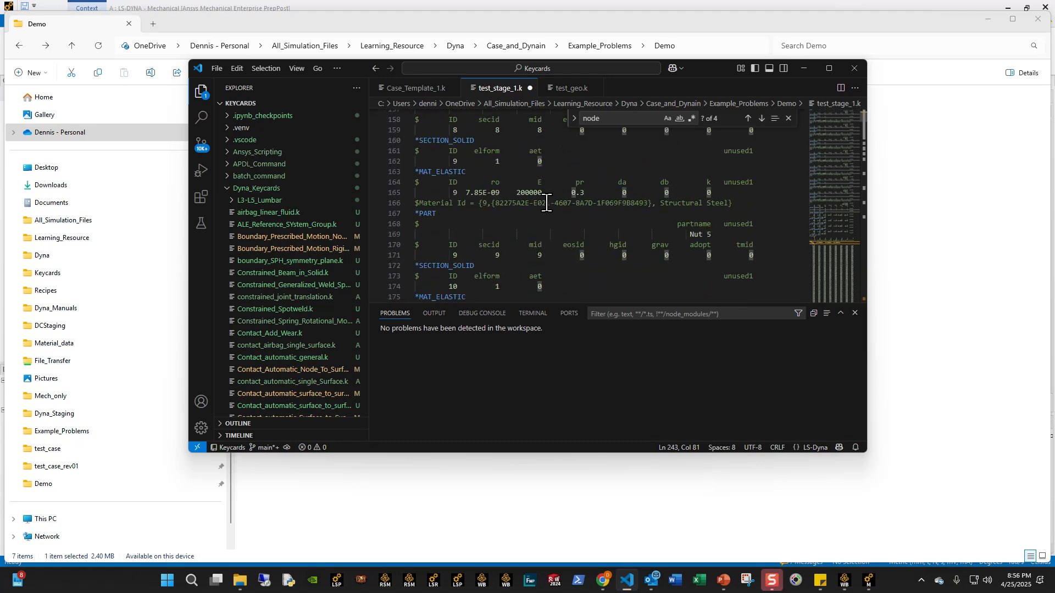
pyautogui.hotkey('ctrl', 'f')
pyautogui.press('Return')
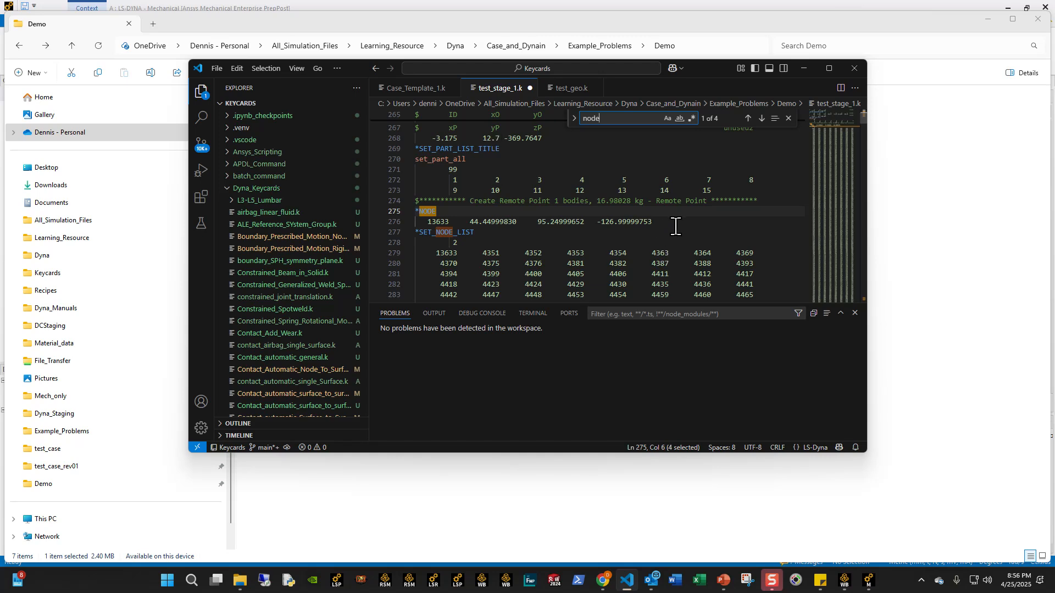
pyautogui.moveTo(676, 226); pyautogui.dragTo(366, 200)
pyautogui.hotkey('ctrl', 'c')
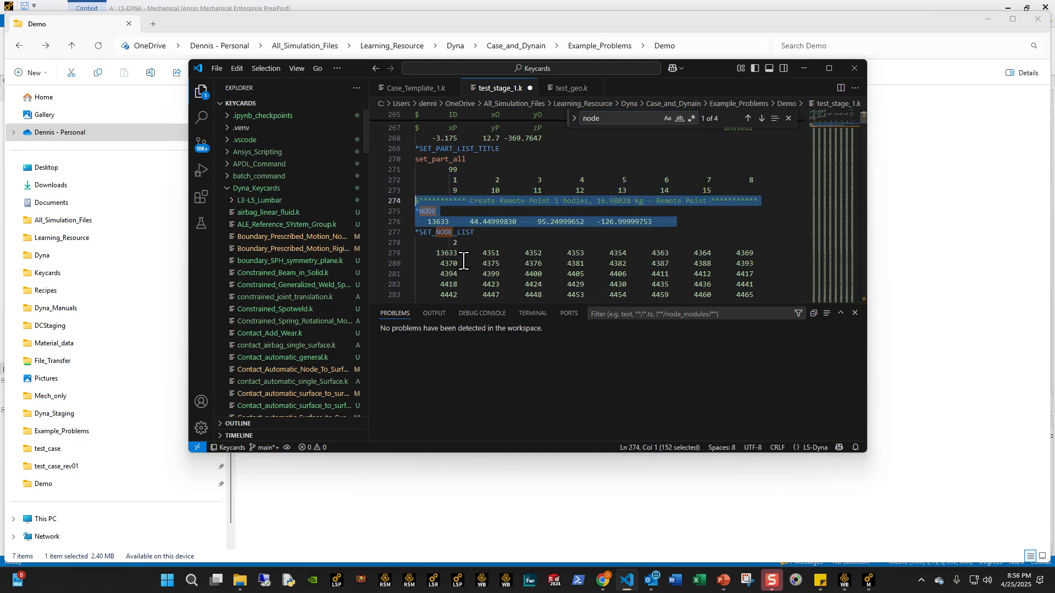
pyautogui.press('Delete')
pyautogui.press('BackSpace')
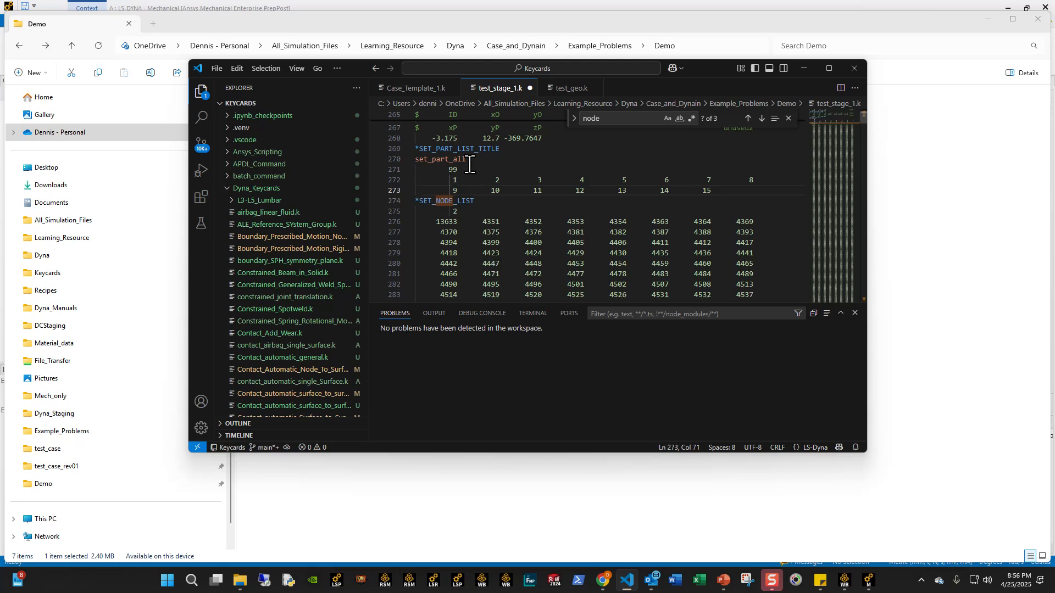
# - Paste the cut Remote Point comment and *NODE block directly below *KEYWORD in test_geo.k
pyautogui.click(571, 88)
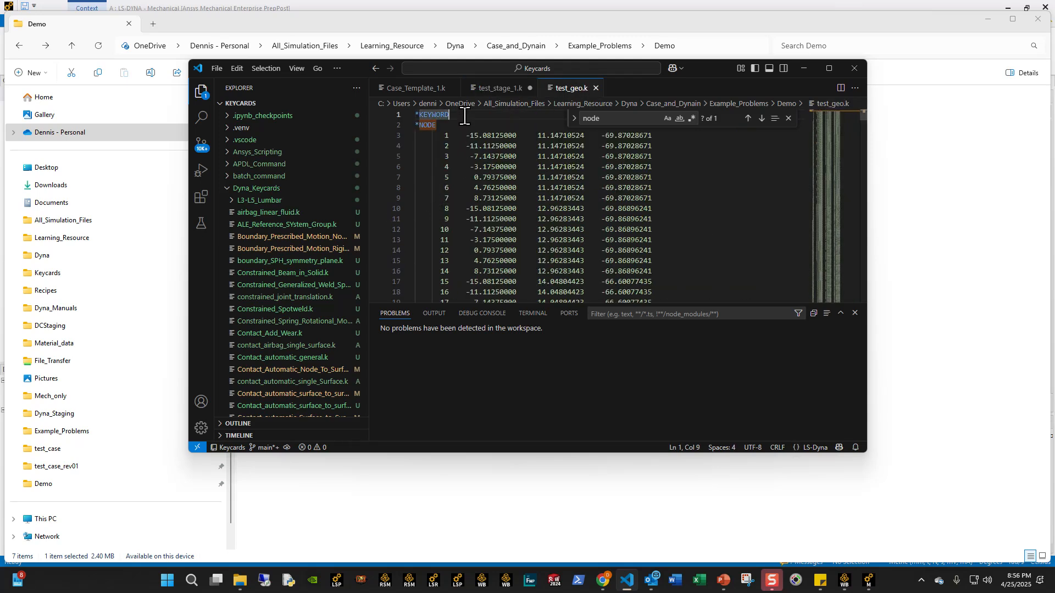
pyautogui.press('End')
pyautogui.press('Return')
pyautogui.hotkey('ctrl', 'v')
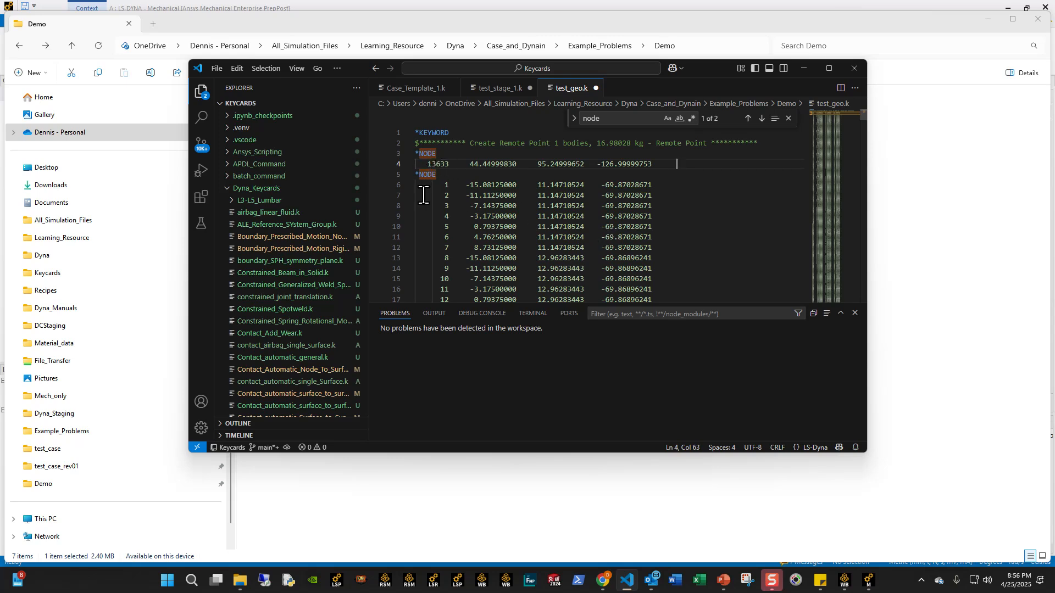
# - Save and close test_stage_1.k and test_geo.k, returning to Case_Template_1.k
pyautogui.click(491, 89)
pyautogui.hotkey('ctrl', 'z')
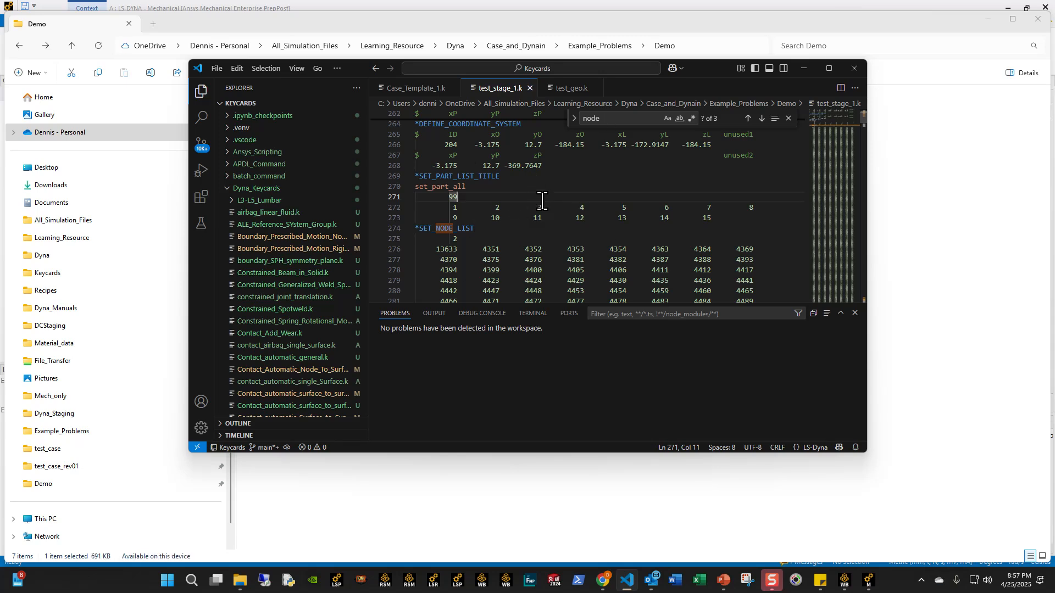
pyautogui.click(574, 88)
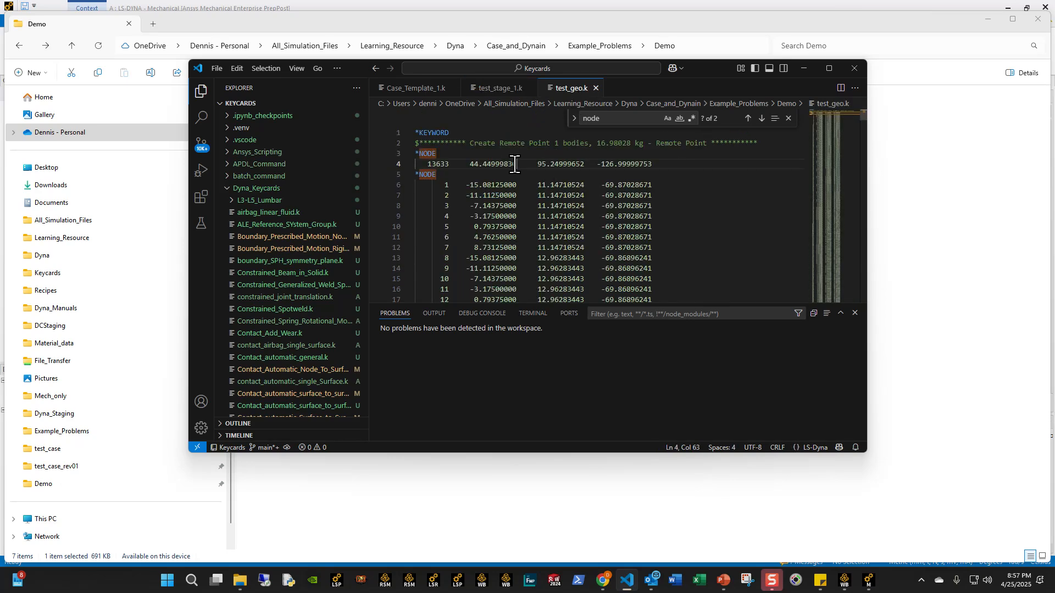
pyautogui.click(595, 88)
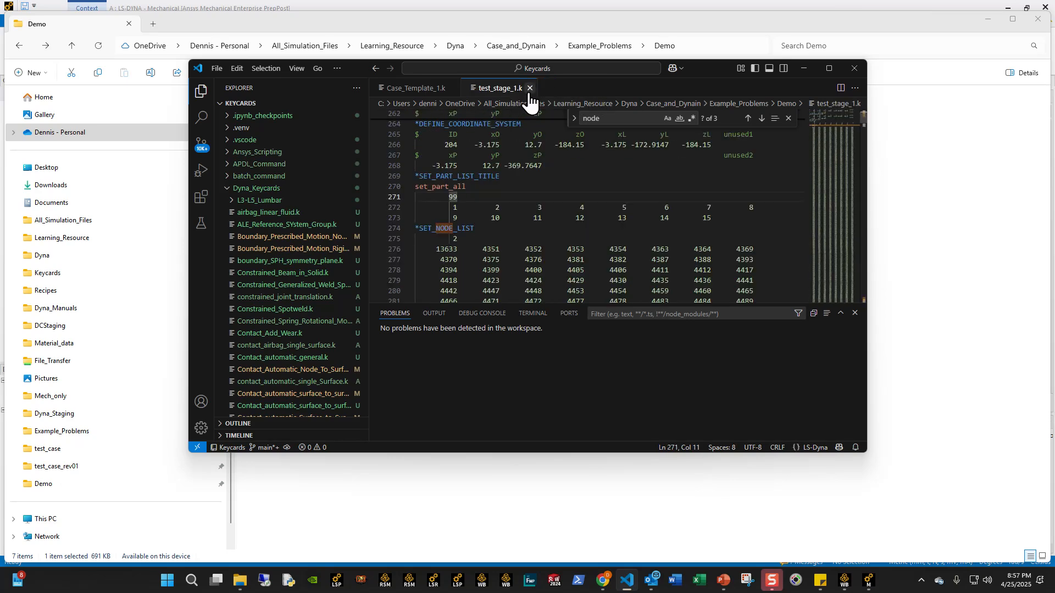
pyautogui.click(530, 89)
pyautogui.click(479, 150)
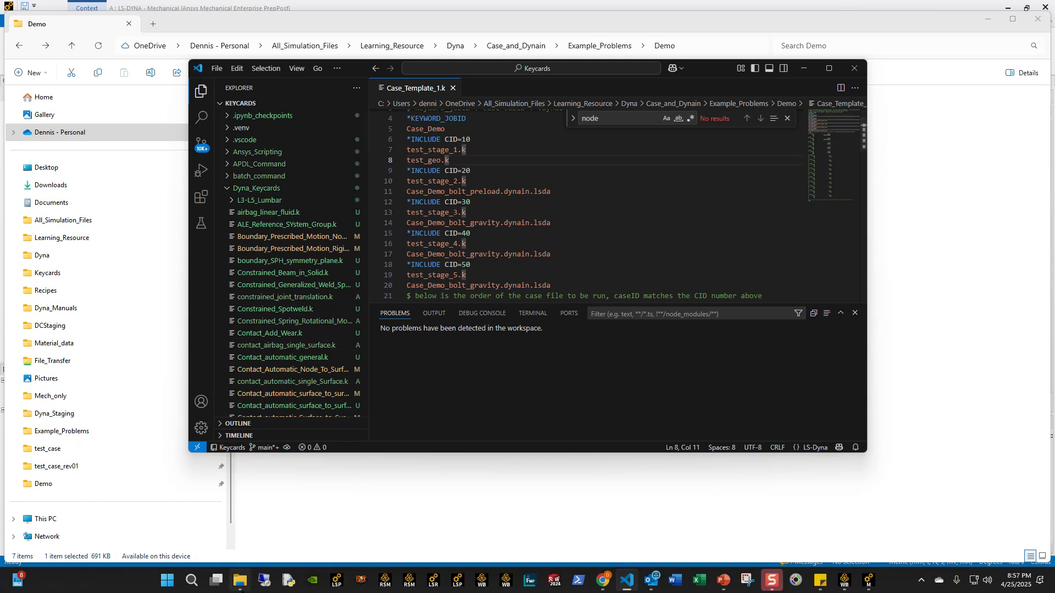
# - Open test_stage_2.k from the Demo folder in the code editor and collapse its first *NODE and *ELEMENT_SOLID blocks
pyautogui.click(240, 581)
pyautogui.moveTo(566, 25); pyautogui.dragTo(541, 177)
pyautogui.click(266, 317)
pyautogui.moveTo(500, 92); pyautogui.dragTo(500, 91)
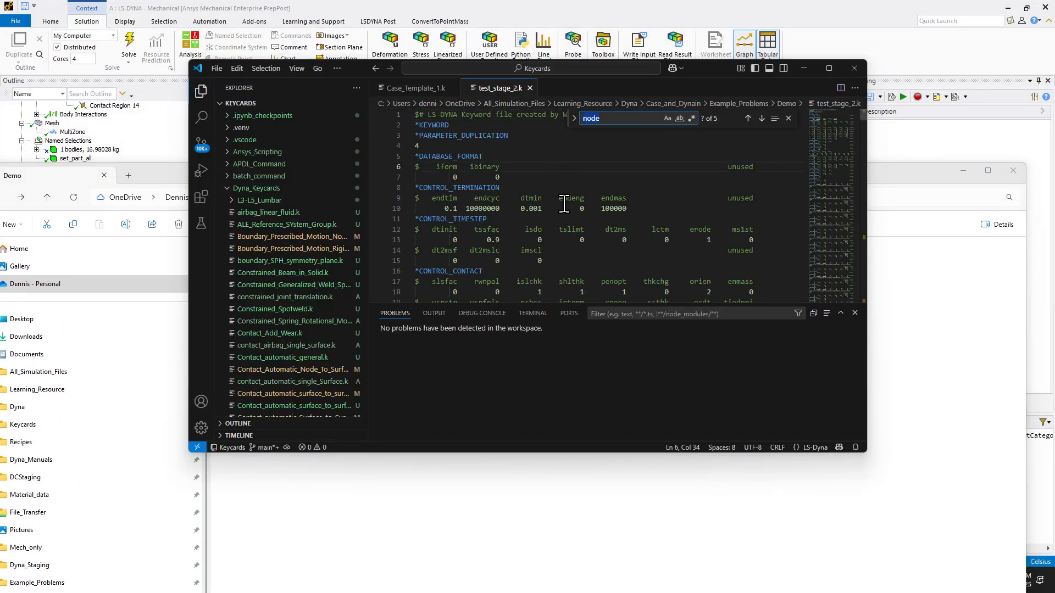
pyautogui.write('Nod')
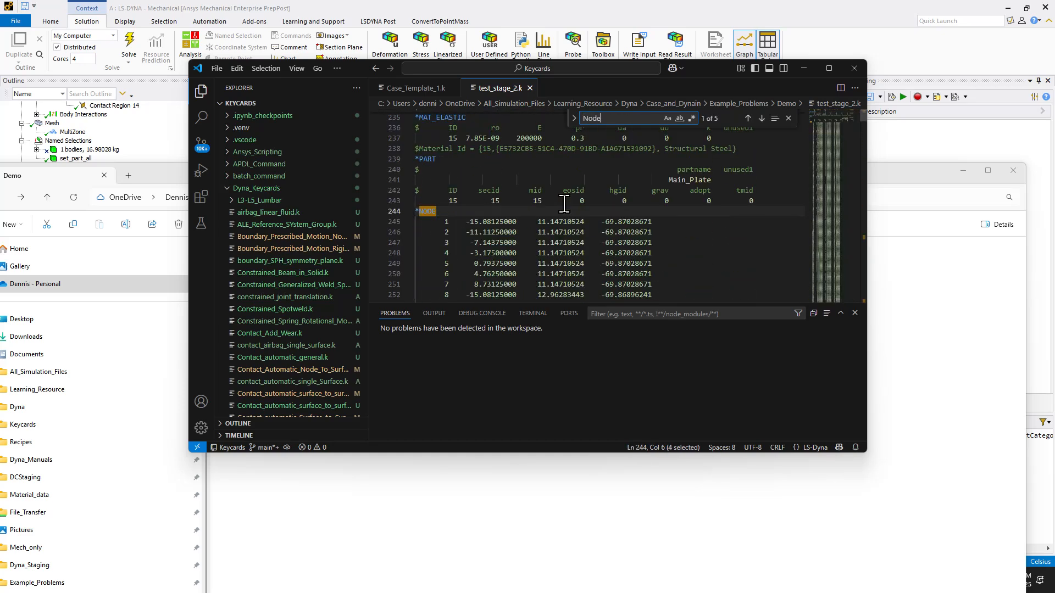
pyautogui.click(408, 211)
pyautogui.click(409, 221)
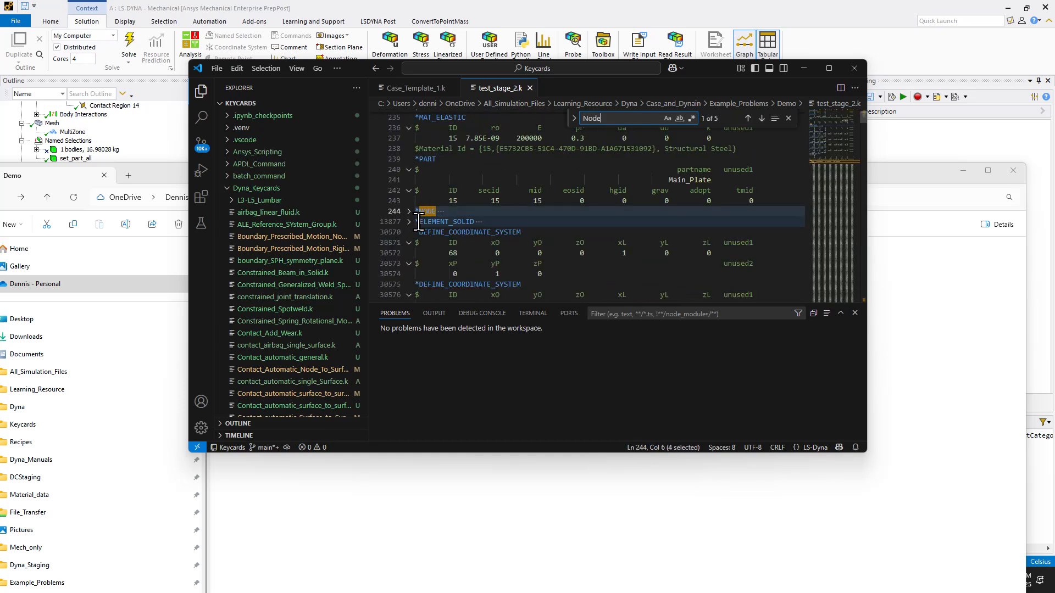
# - Duplicate the first *DEFINE_COORDINATE_SYSTEM line below the collapsed *ELEMENT_SOLID block in test_stage_2.k
pyautogui.click(543, 233)
pyautogui.press('Return')
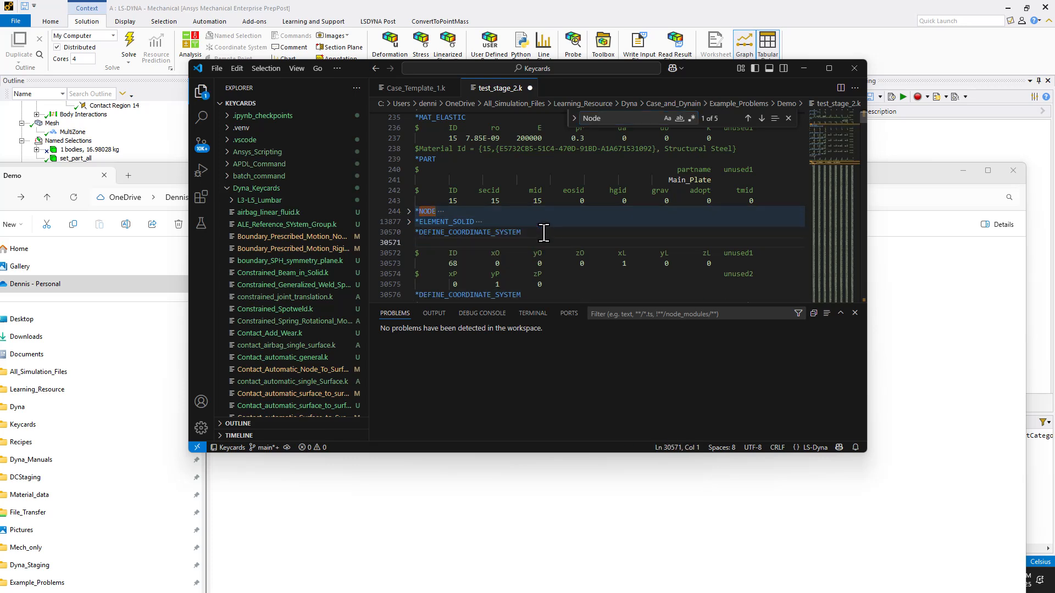
pyautogui.press('Left')
pyautogui.hotkey('shift', 'Home')
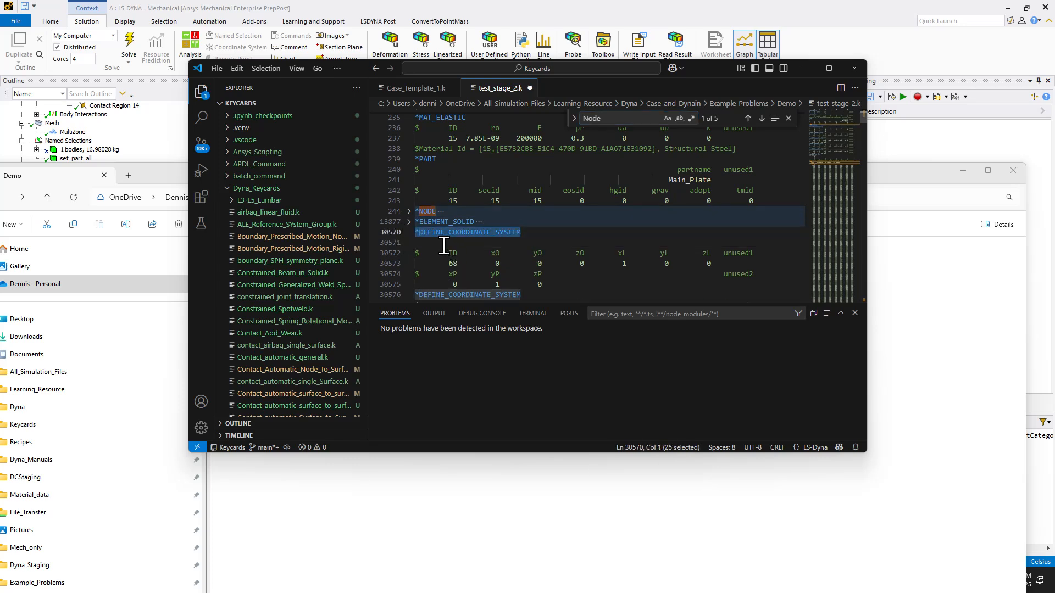
pyautogui.hotkey('ctrl', 'c')
pyautogui.press('Down')
pyautogui.hotkey('ctrl', 'v')
# - Cut the collapsed *NODE and *ELEMENT_SOLID blocks with one *DEFINE_COORDINATE_SYSTEM line from test_stage_2.k, leaving no blank line
pyautogui.click(777, 199)
pyautogui.press('Return')
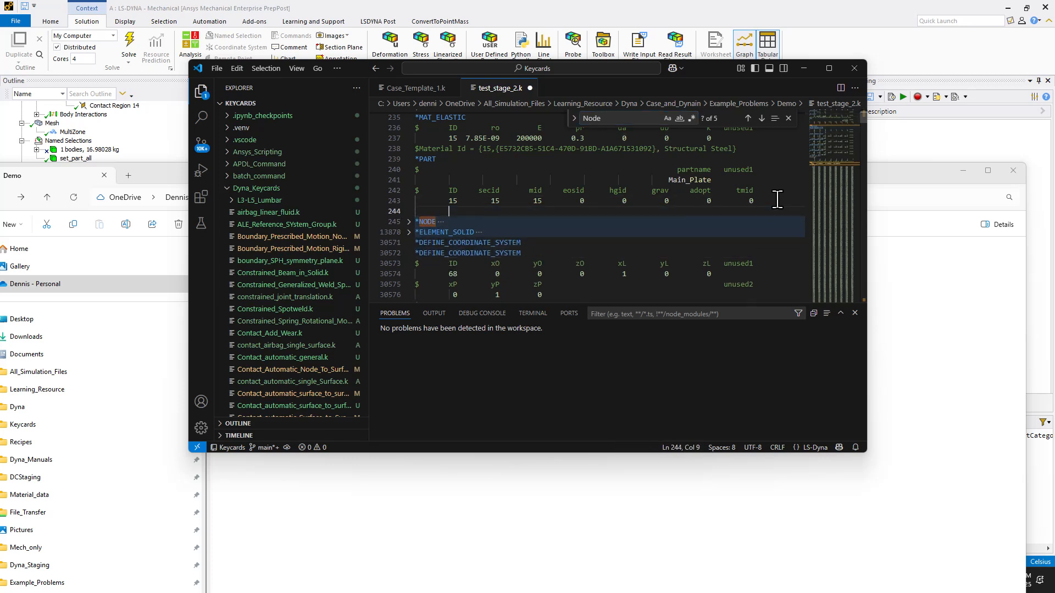
pyautogui.moveTo(529, 247); pyautogui.dragTo(404, 213)
pyautogui.hotkey('ctrl', 'x')
pyautogui.doubleClick(553, 213)
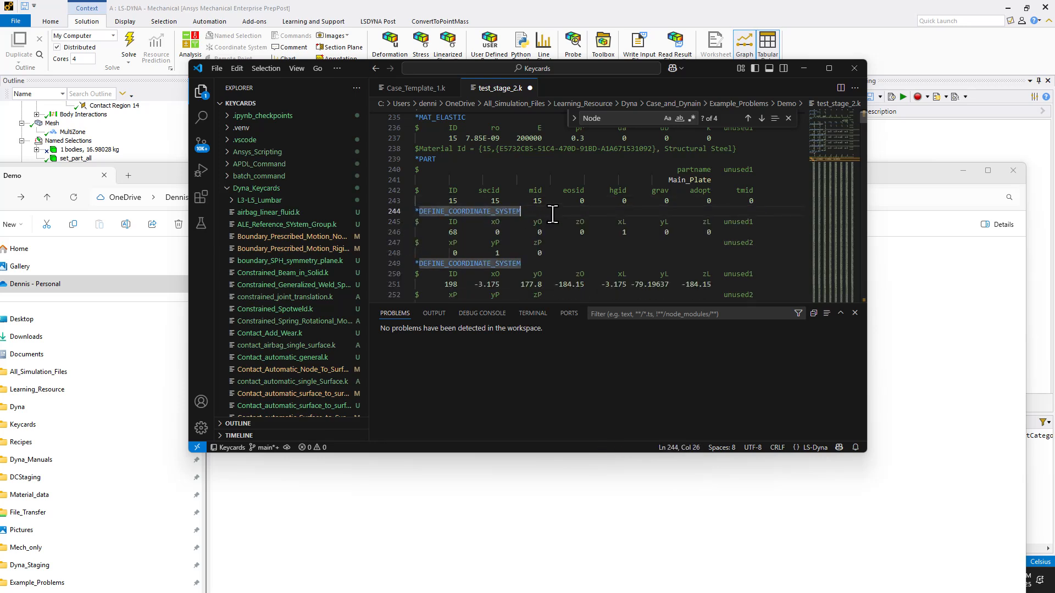
# - Delete the Remote Point comment with its *NODE block for node 13633 from test_stage_2.k, and save and close the file
pyautogui.click(622, 118)
pyautogui.press('Return')
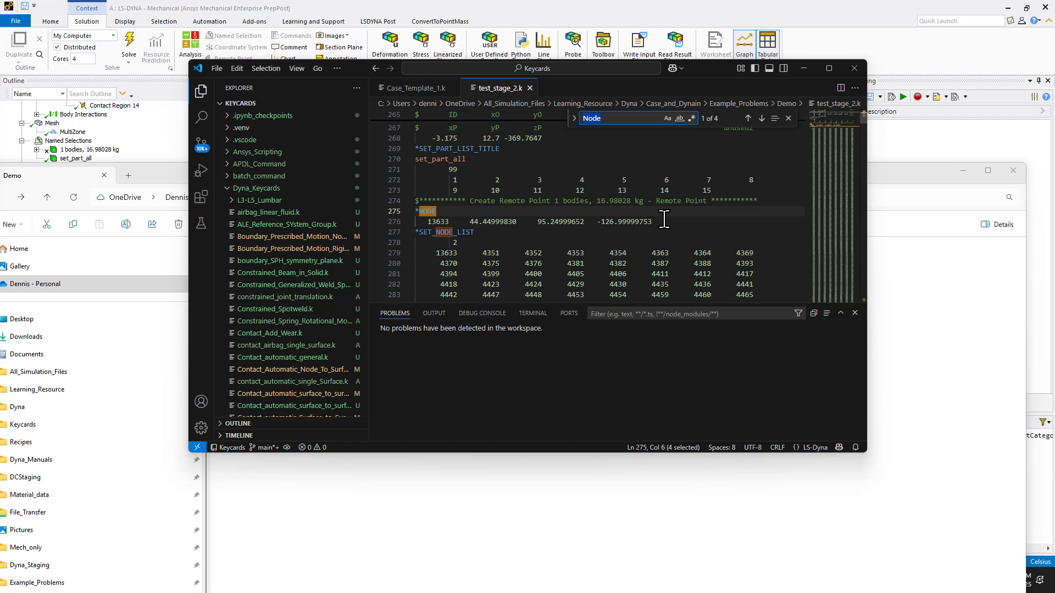
pyautogui.moveTo(662, 221); pyautogui.dragTo(403, 201)
pyautogui.press('Delete')
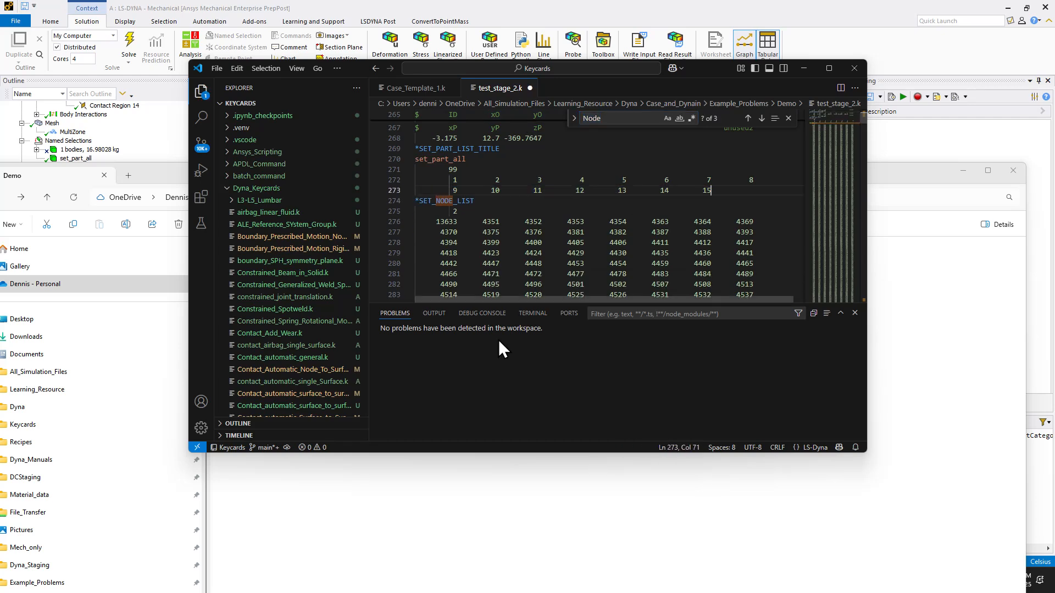
pyautogui.click(496, 201)
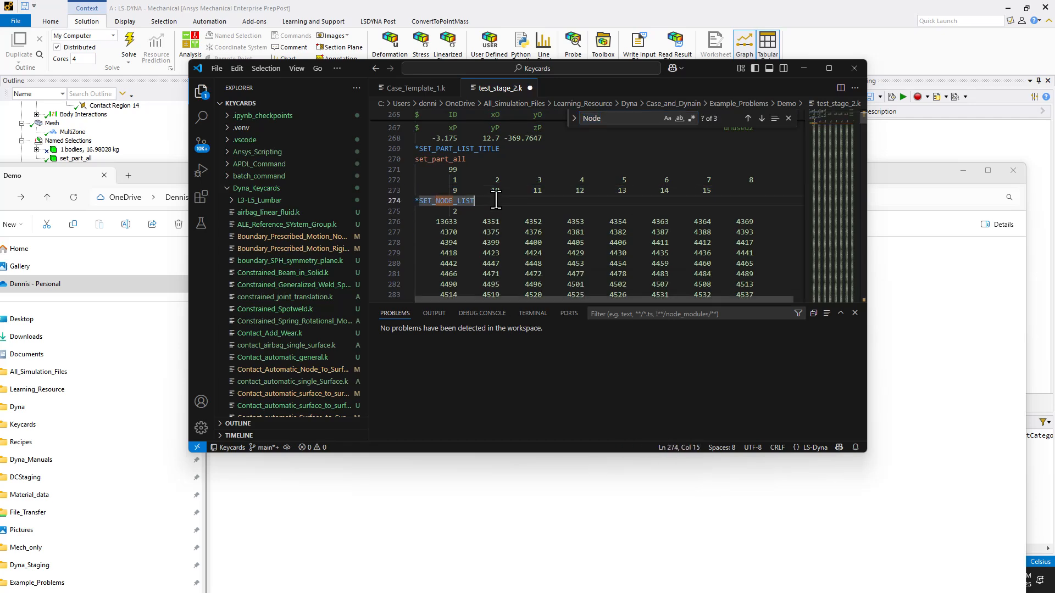
pyautogui.click(530, 88)
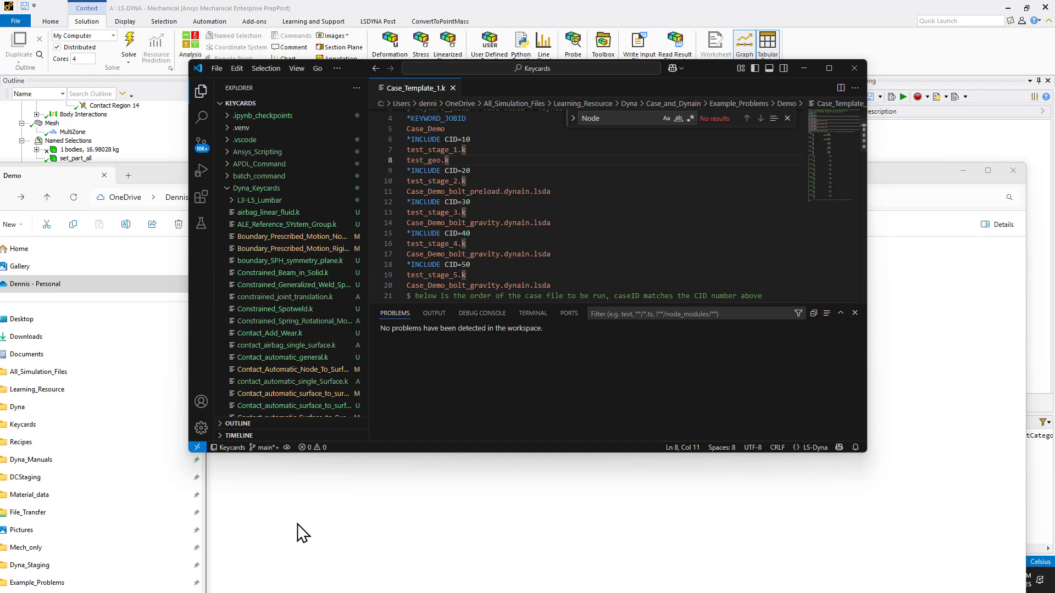
# - Open test_stage_3.k from the Demo folder in the code editor and collapse its first *NODE and *ELEMENT_SOLID blocks
pyautogui.click(153, 178)
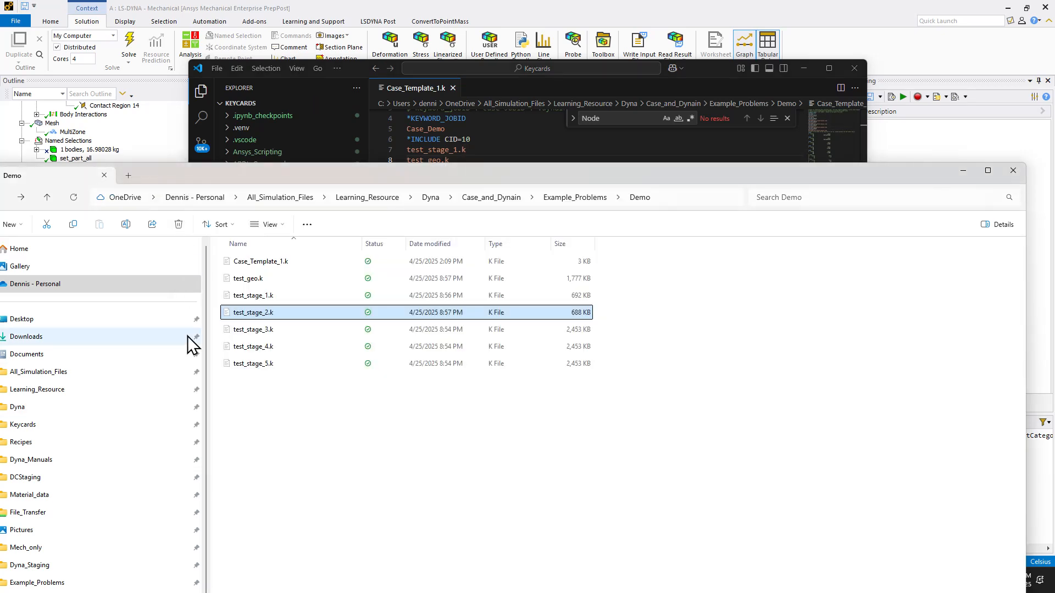
pyautogui.moveTo(262, 331); pyautogui.dragTo(496, 89)
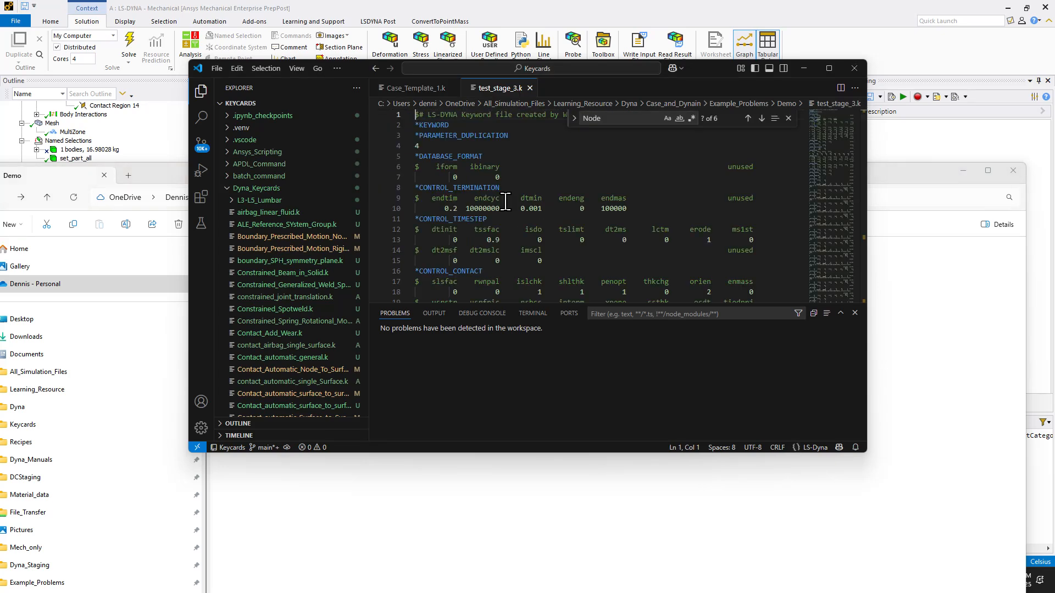
pyautogui.click(517, 192)
pyautogui.hotkey('ctrl', 'f')
pyautogui.write('n')
pyautogui.press('BackSpace')
pyautogui.press('BackSpace')
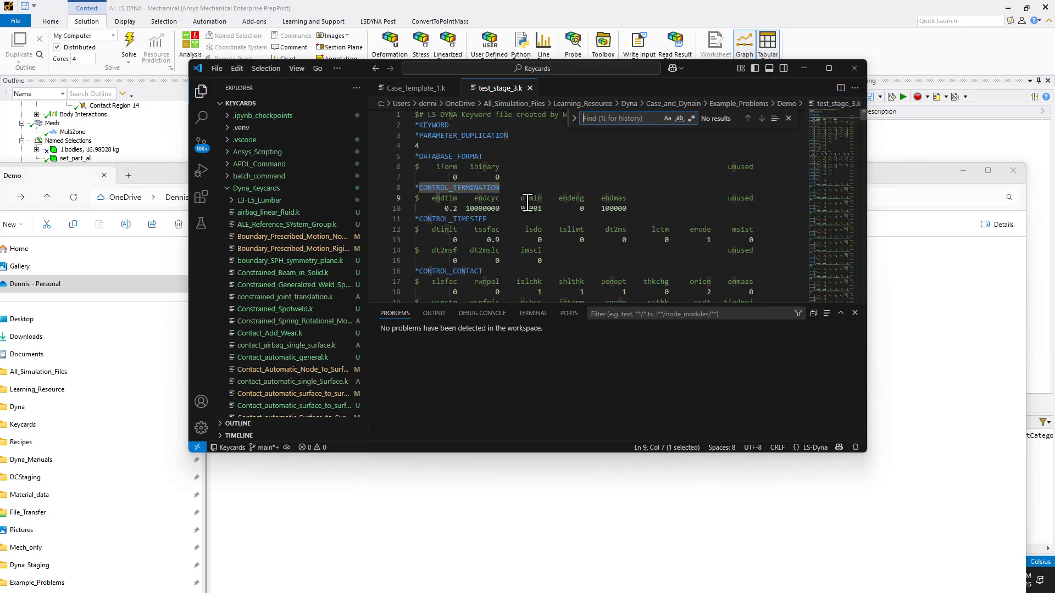
pyautogui.write('node')
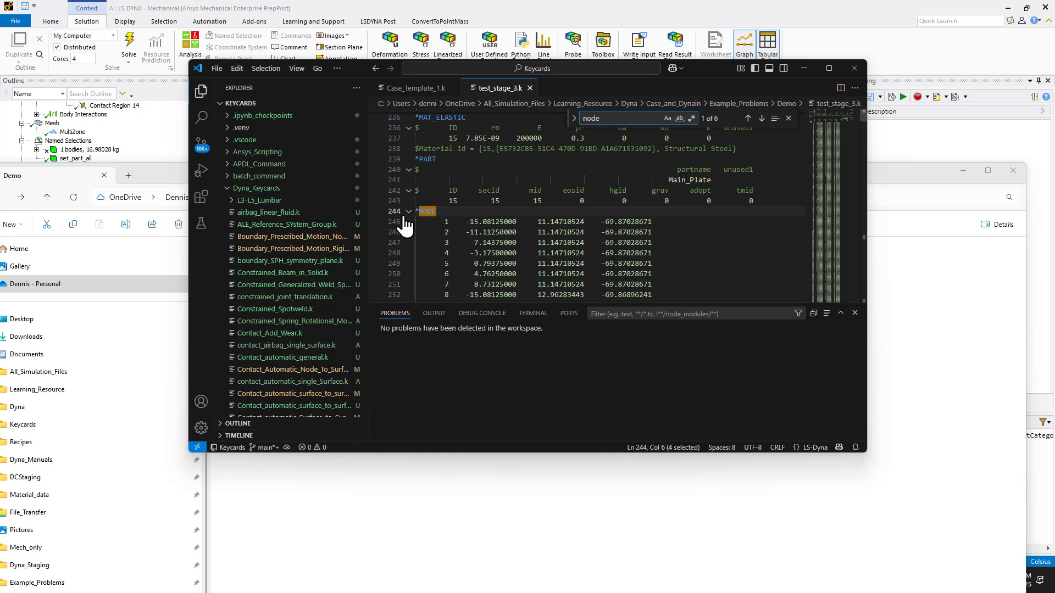
pyautogui.click(408, 212)
pyautogui.click(408, 222)
# - Duplicate the first *DEFINE_COORDINATE_SYSTEM line below the collapsed *ELEMENT_SOLID block in test_stage_3.k
pyautogui.click(541, 232)
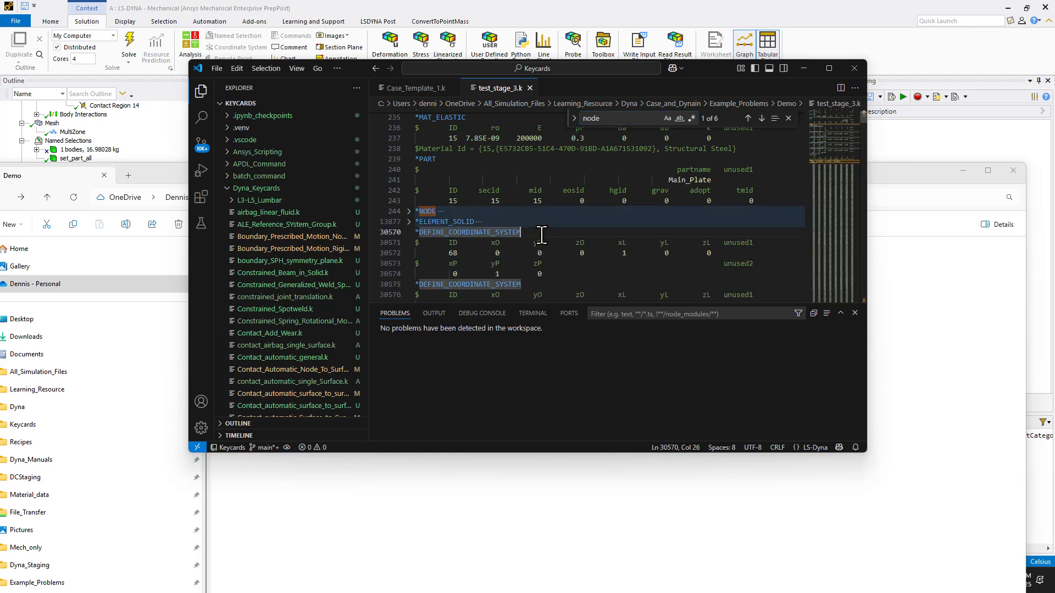
pyautogui.press('Return')
pyautogui.moveTo(541, 233); pyautogui.dragTo(405, 236)
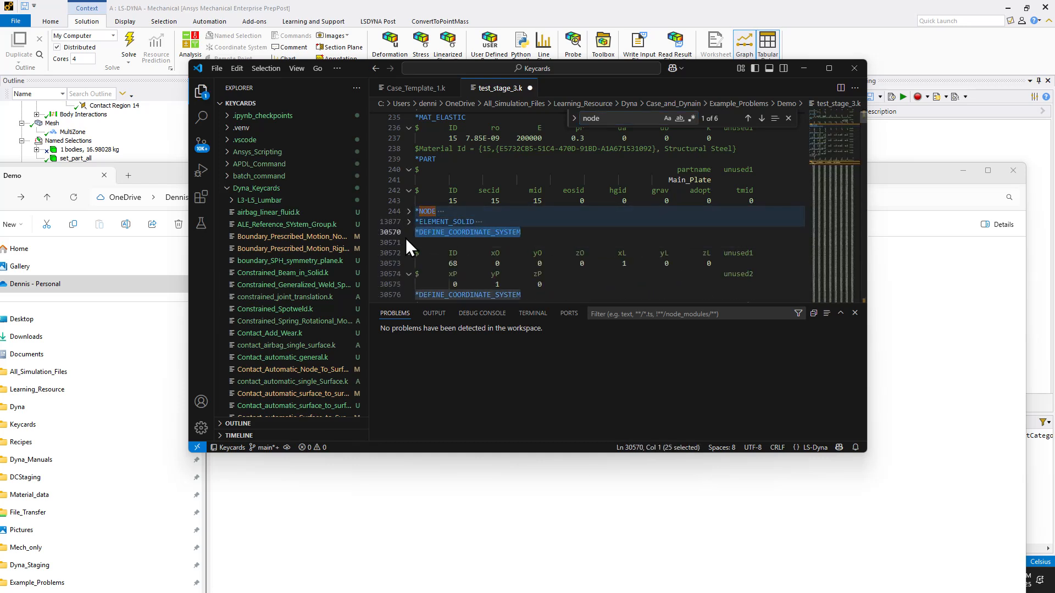
pyautogui.hotkey('ctrl', 'c')
pyautogui.press('Down')
pyautogui.hotkey('ctrl', 'v')
# - Delete the collapsed *NODE and *ELEMENT_SOLID blocks with one *DEFINE_COORDINATE_SYSTEM line from test_stage_3.k, leaving no blank line, and save and close it
pyautogui.click(790, 201)
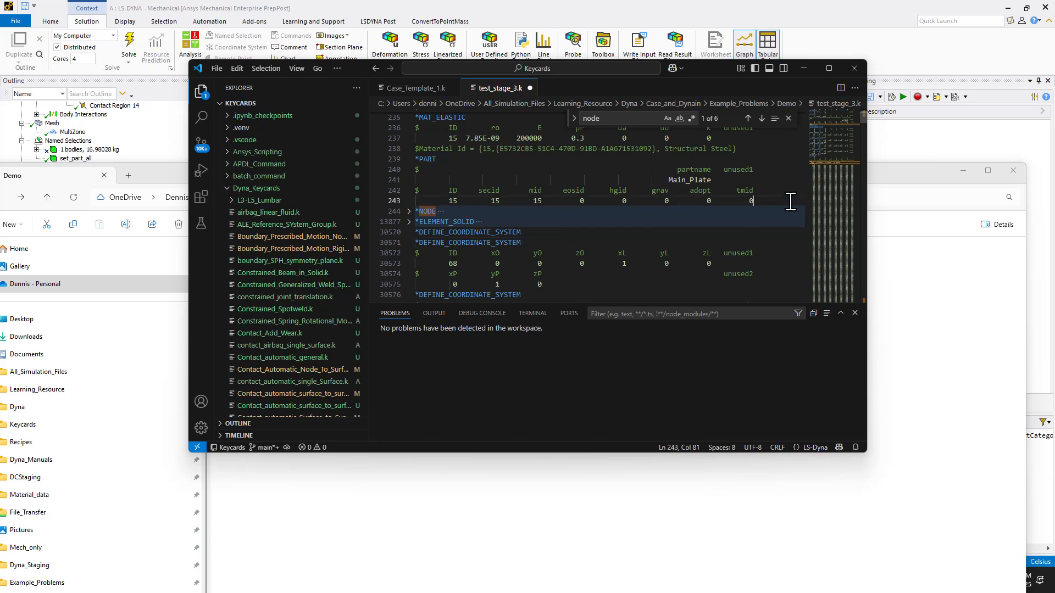
pyautogui.press('Return')
pyautogui.moveTo(527, 242); pyautogui.dragTo(347, 206)
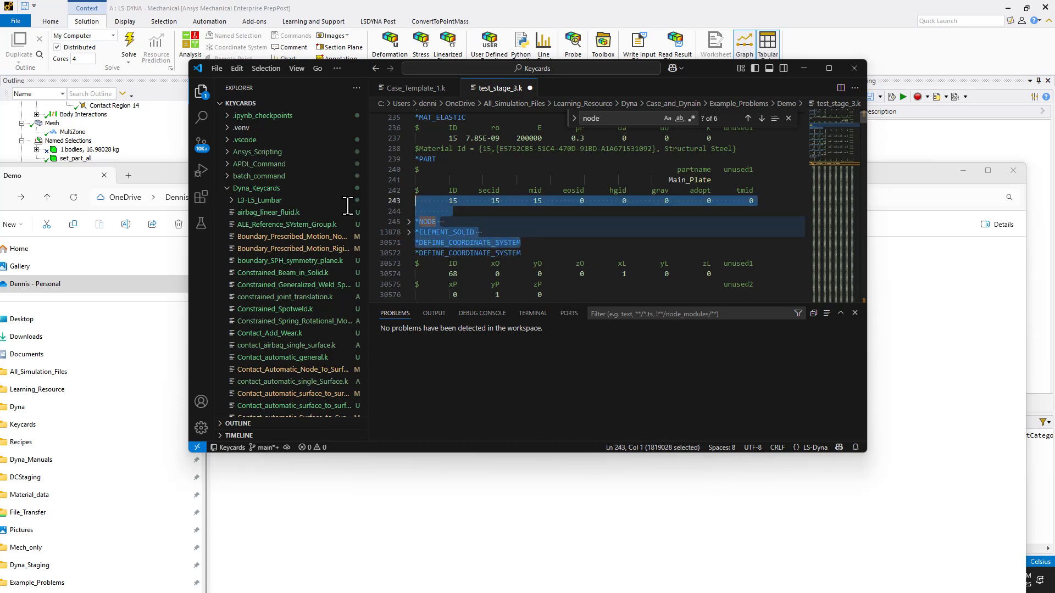
pyautogui.press('BackSpace')
pyautogui.press('BackSpace')
pyautogui.click(551, 203)
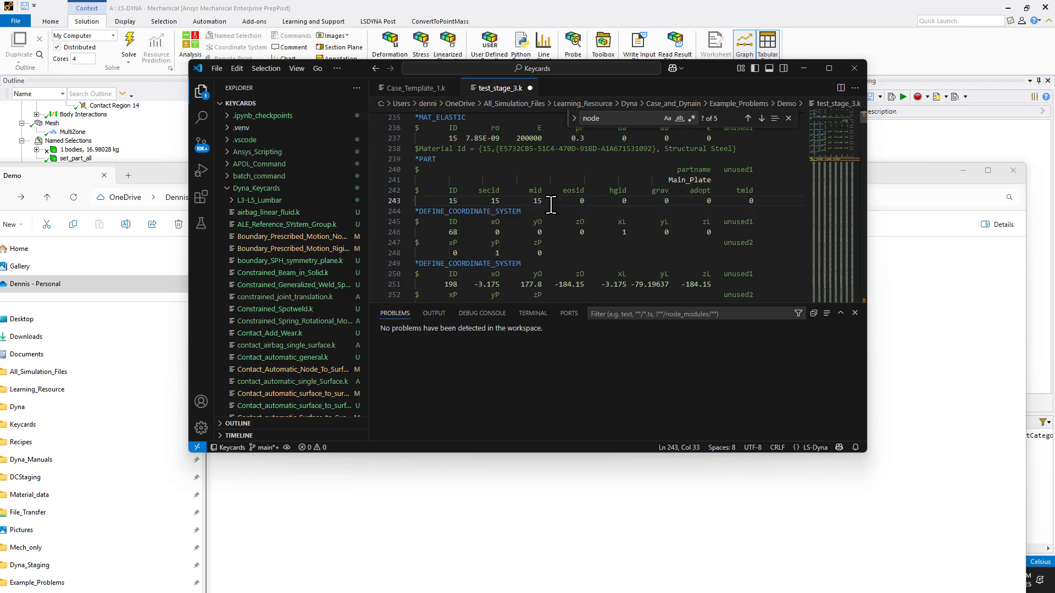
pyautogui.click(530, 88)
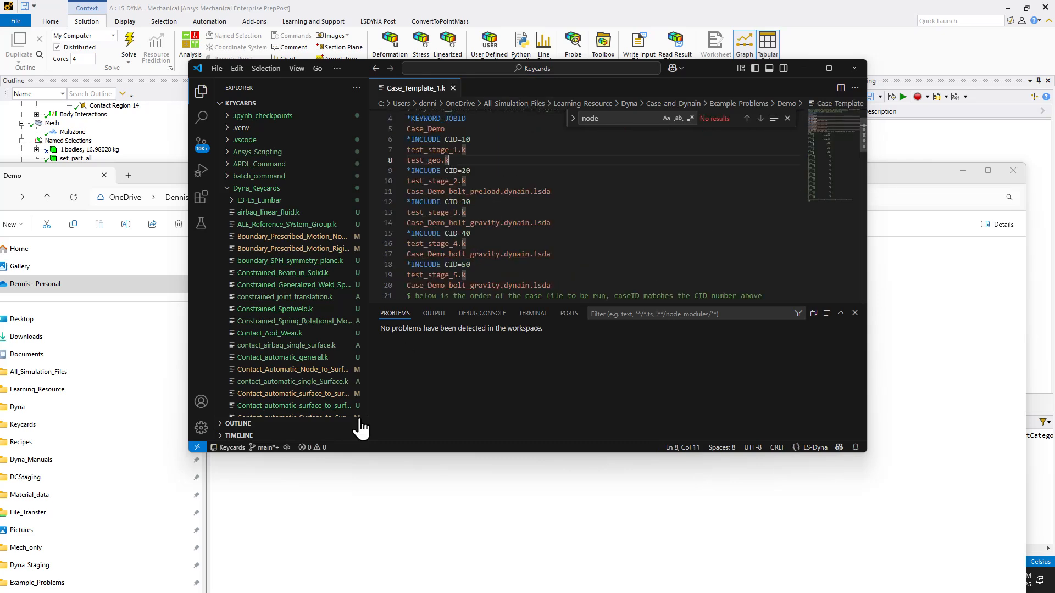
# - Open test_stage_4.k from the Demo folder in the code editor, find "node", and collapse its first *NODE and *ELEMENT_SOLID blocks
pyautogui.click(301, 546)
pyautogui.click(258, 347)
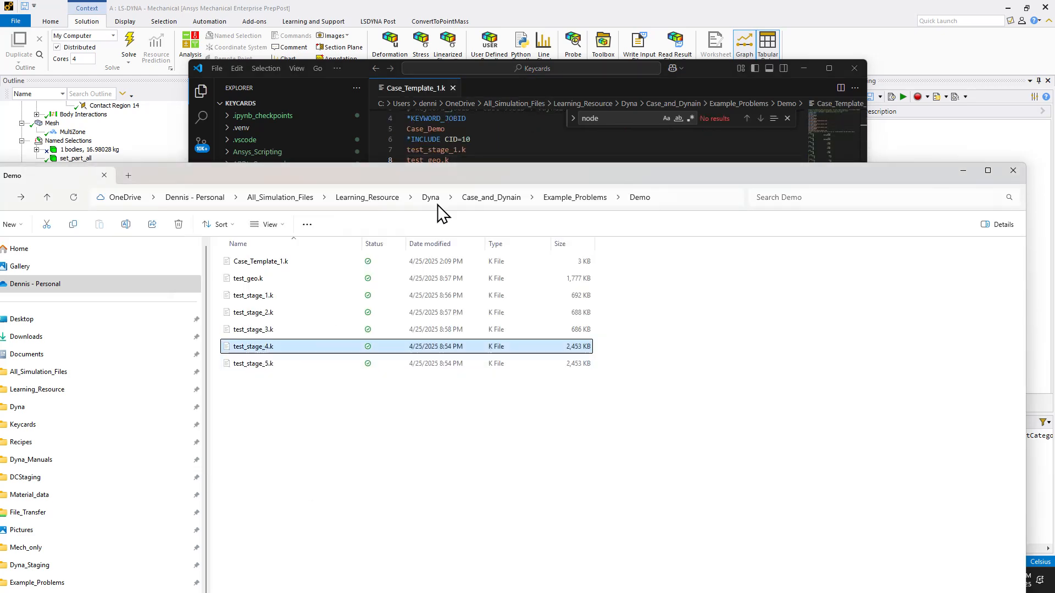
pyautogui.moveTo(442, 213); pyautogui.dragTo(522, 91)
pyautogui.doubleClick(487, 229)
pyautogui.hotkey('ctrl', 'f')
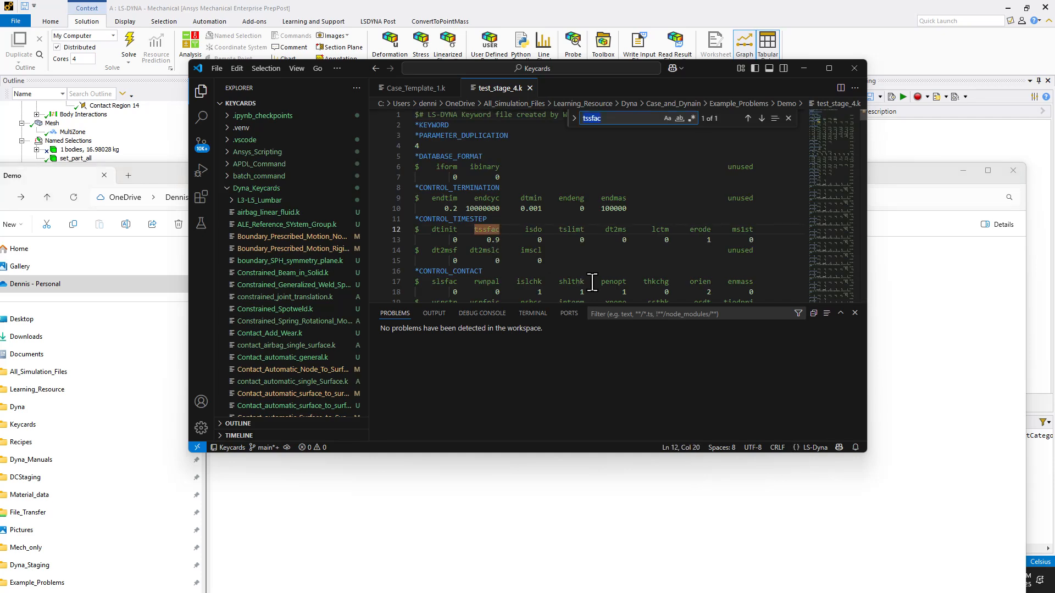
pyautogui.write('node')
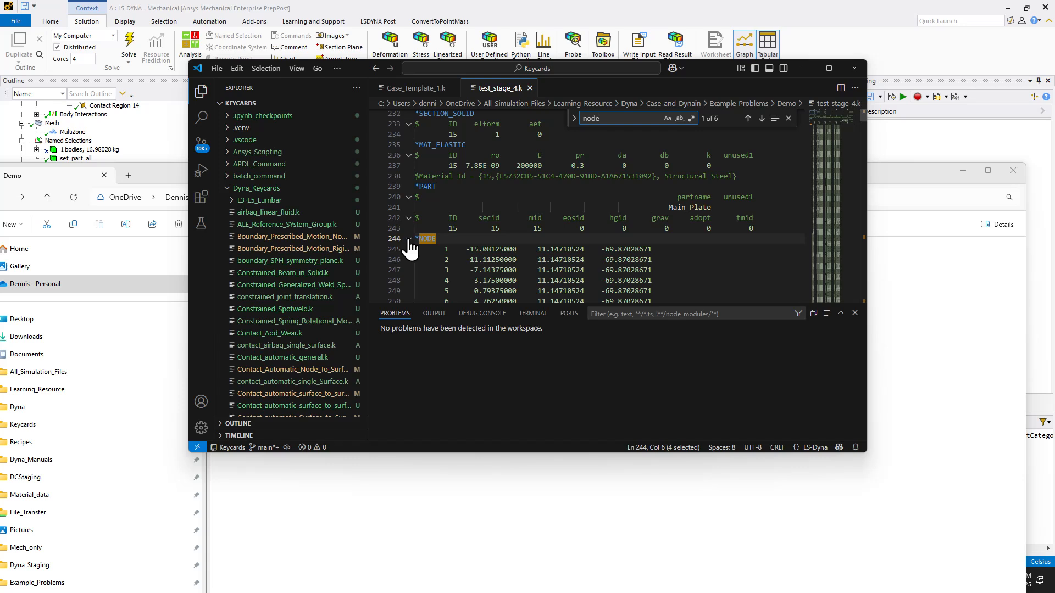
pyautogui.click(408, 238)
pyautogui.click(408, 249)
# - Duplicate the first *DEFINE_COORDINATE_SYSTEM line below the collapsed *ELEMENT_SOLID block in test_stage_4.k
pyautogui.click(532, 260)
pyautogui.press('Return')
pyautogui.scroll(-1, 536, 262)
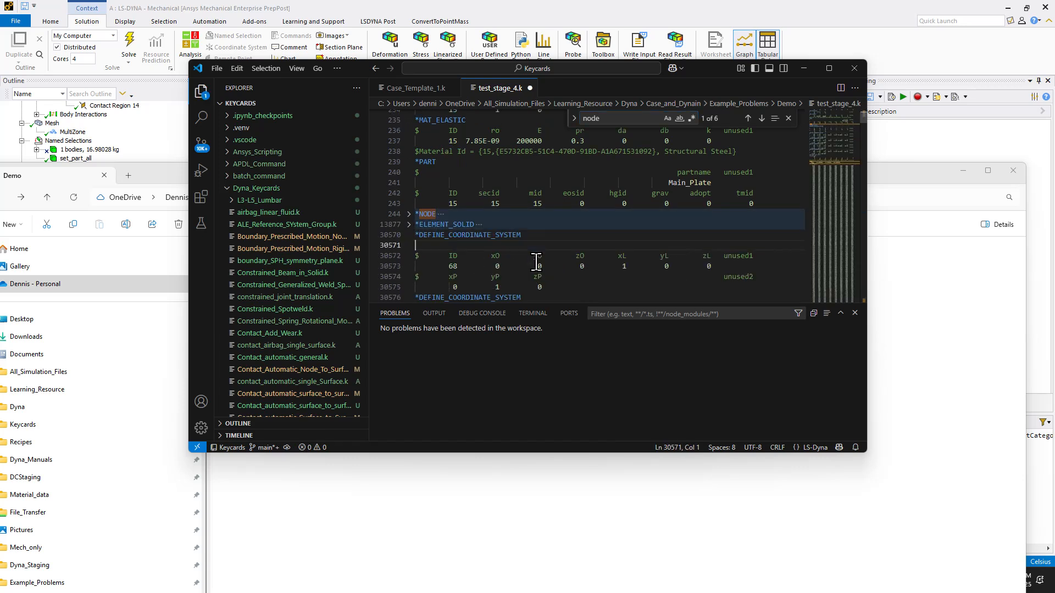
pyautogui.moveTo(530, 237); pyautogui.dragTo(396, 241)
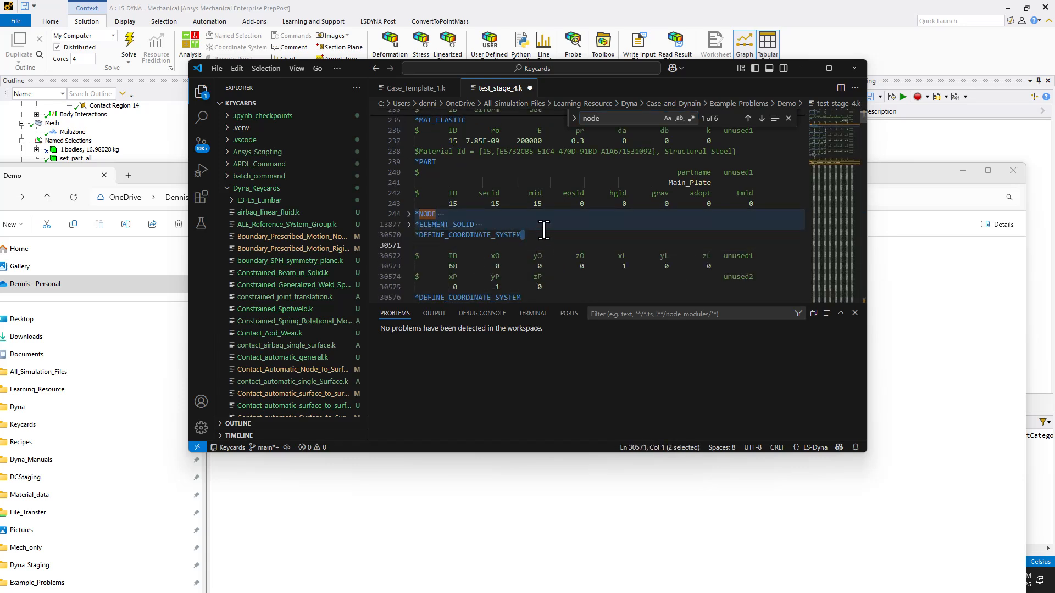
pyautogui.moveTo(543, 231); pyautogui.dragTo(406, 232)
pyautogui.click(423, 244)
pyautogui.hotkey('ctrl', 'v')
# - Delete the collapsed *NODE and *ELEMENT_SOLID blocks with one *DEFINE_COORDINATE_SYSTEM line from test_stage_4.k, leaving no blank line, and save and close it
pyautogui.click(781, 201)
pyautogui.press('Return')
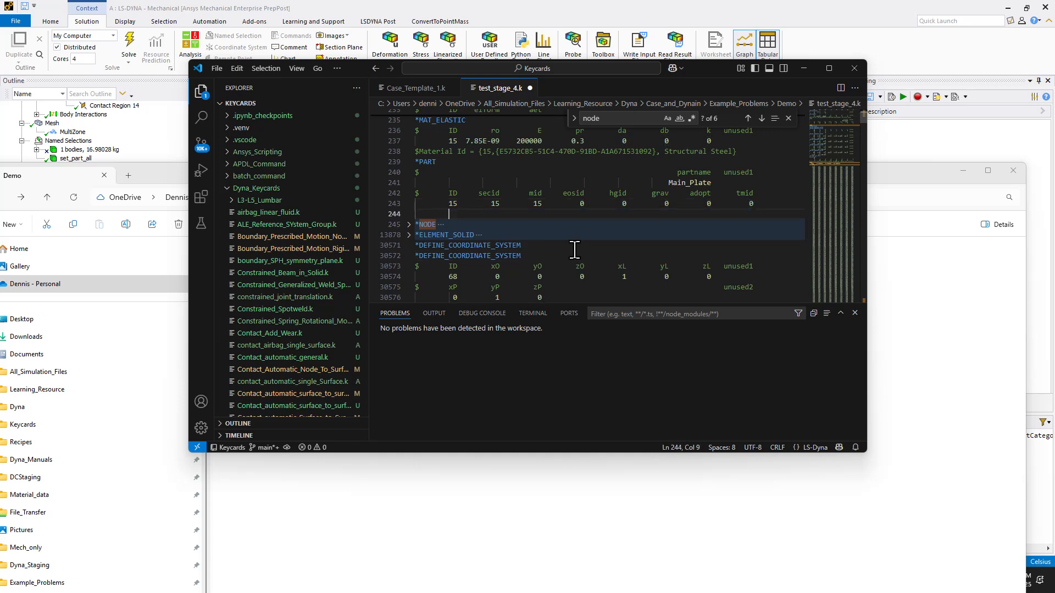
pyautogui.moveTo(551, 246); pyautogui.dragTo(414, 216)
pyautogui.press('BackSpace')
pyautogui.press('BackSpace')
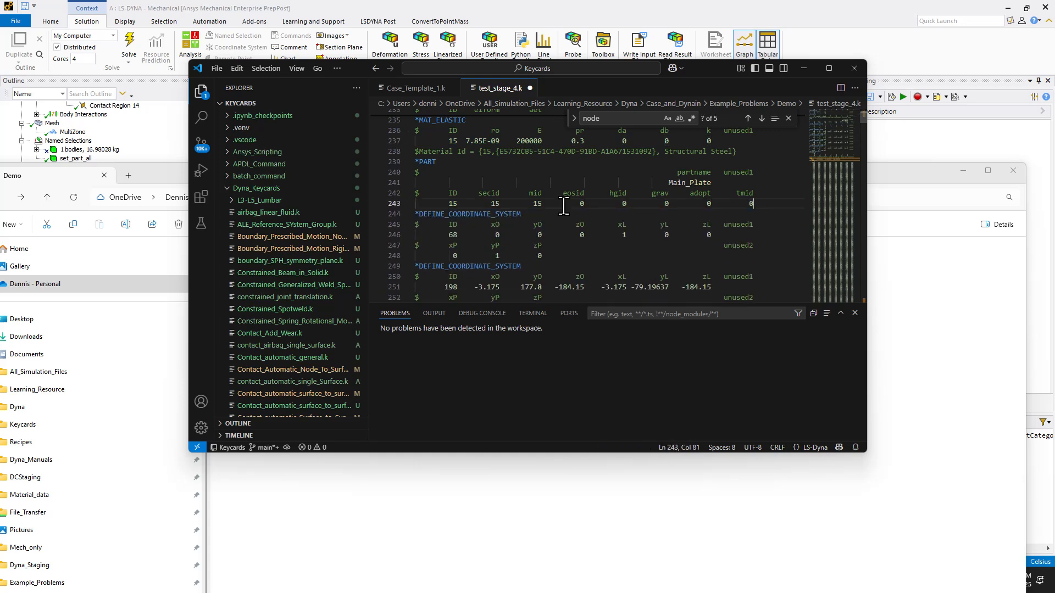
pyautogui.click(529, 88)
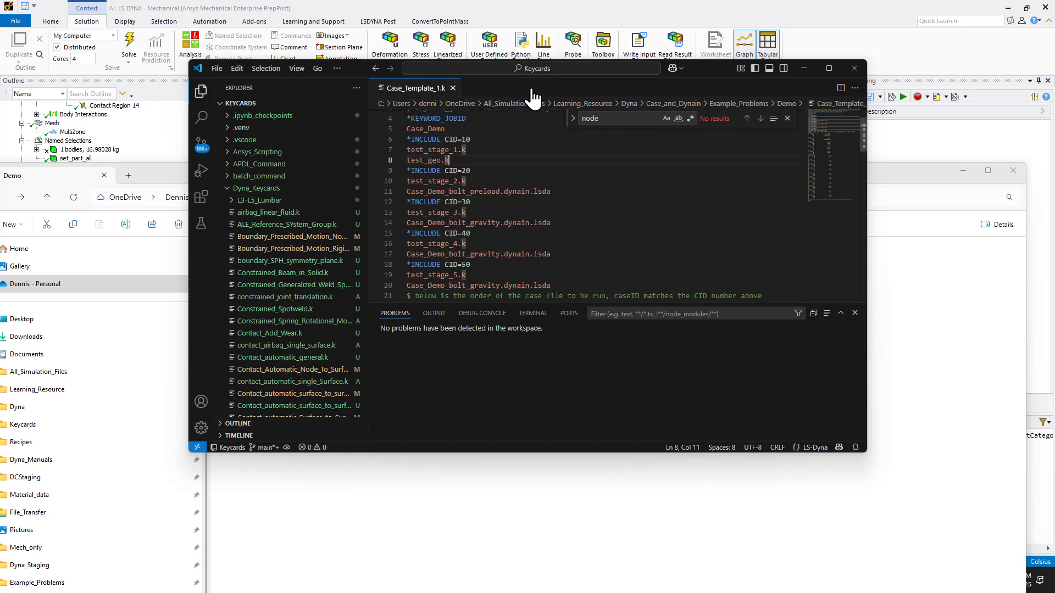
# - Open test_stage_5.k from the Demo folder in the code editor and collapse its first *NODE and *ELEMENT_SOLID blocks
pyautogui.click(434, 521)
pyautogui.moveTo(253, 362); pyautogui.dragTo(470, 91)
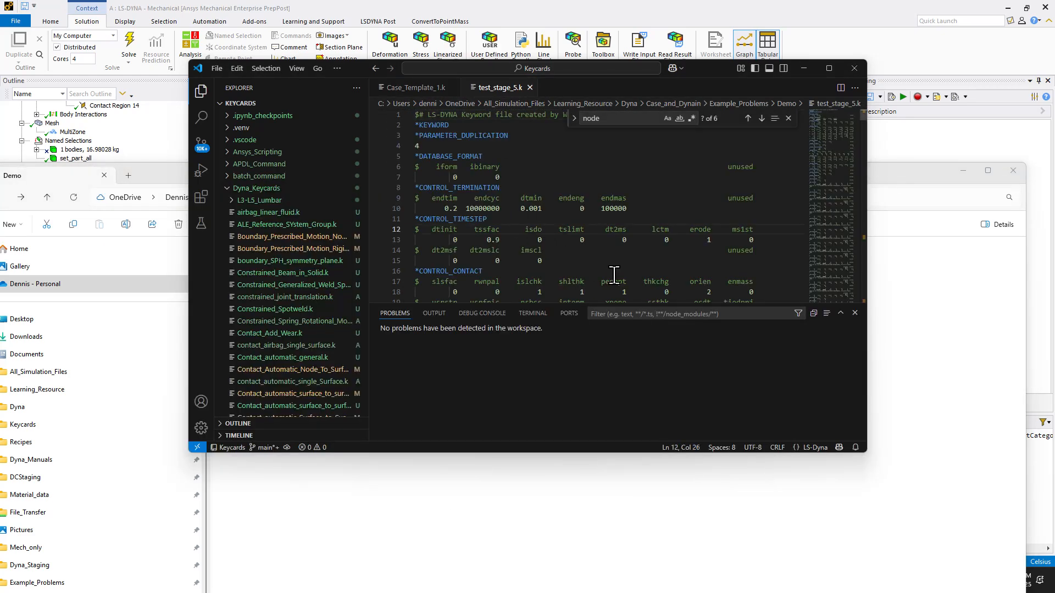
pyautogui.click(635, 117)
pyautogui.press('Return')
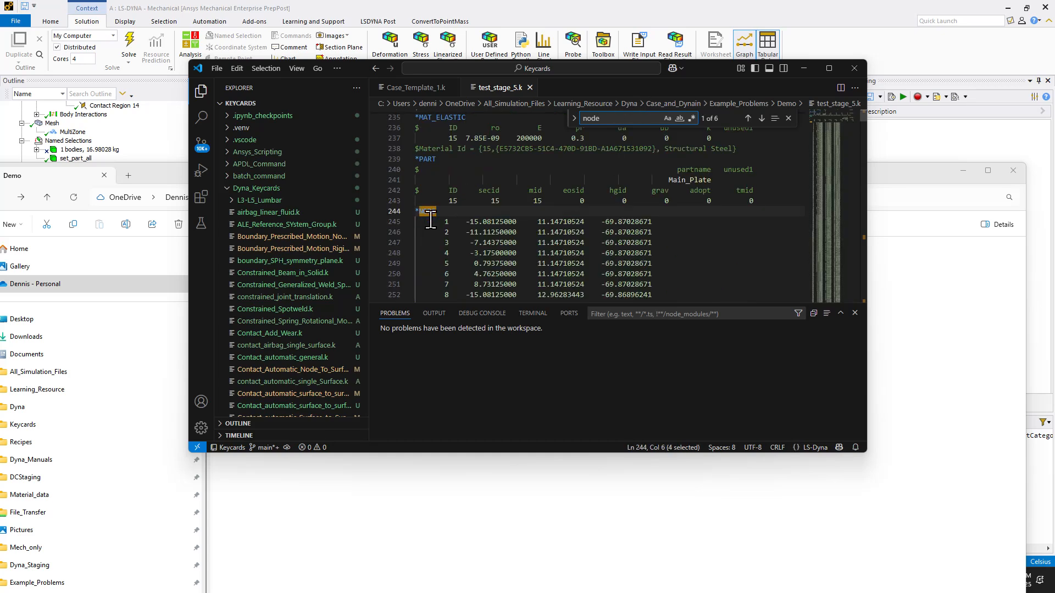
pyautogui.click(408, 212)
pyautogui.click(409, 222)
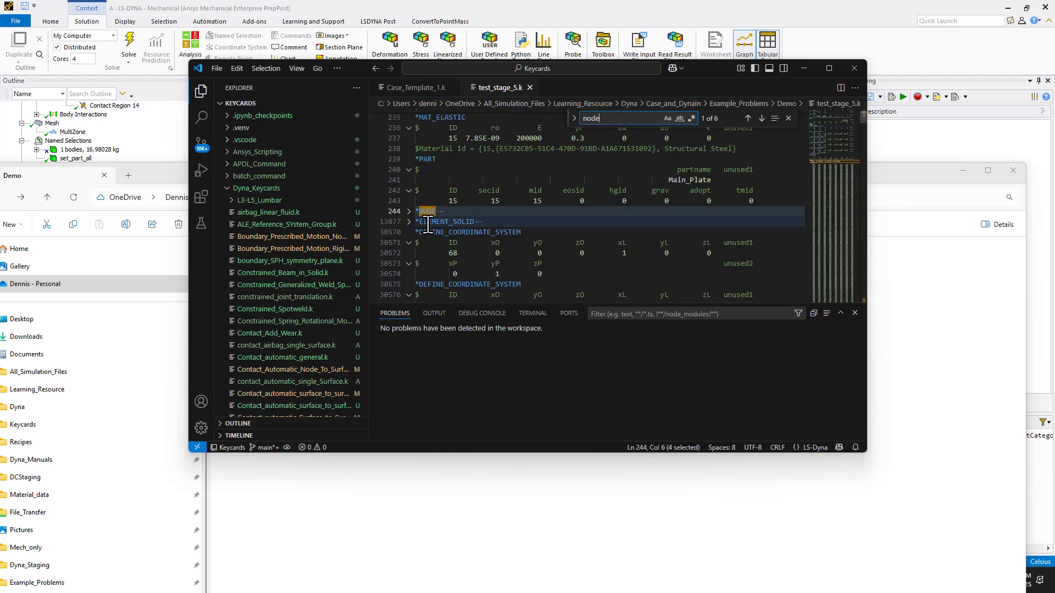
# - Duplicate the first *DEFINE_COORDINATE_SYSTEM line below the collapsed *ELEMENT_SOLID block in test_stage_5.k
pyautogui.click(551, 236)
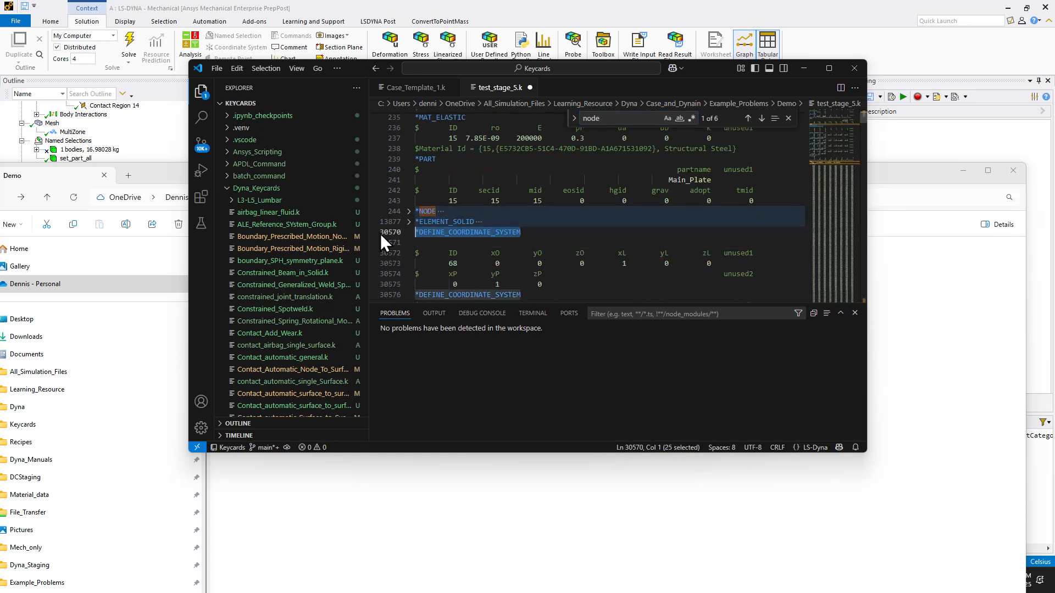
pyautogui.press('Return')
pyautogui.hotkey('ctrl', 'v')
# - Delete the collapsed *NODE and *ELEMENT_SOLID blocks with one *DEFINE_COORDINATE_SYSTEM line from test_stage_5.k, leaving no blank line, and save it
pyautogui.click(784, 202)
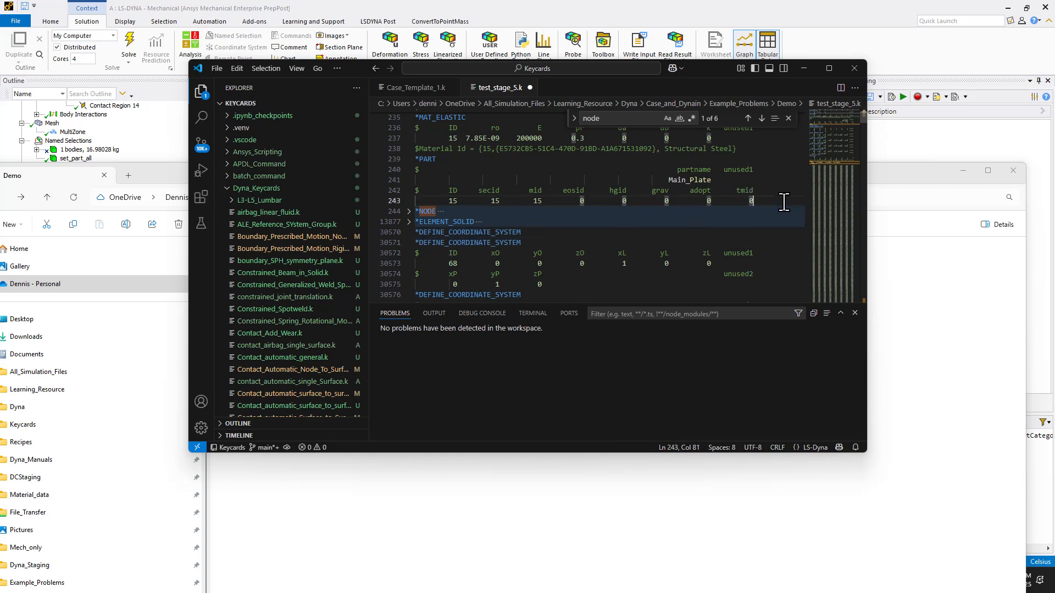
pyautogui.press('Return')
pyautogui.scroll(-1, 725, 271)
pyautogui.moveTo(686, 263); pyautogui.dragTo(741, 273)
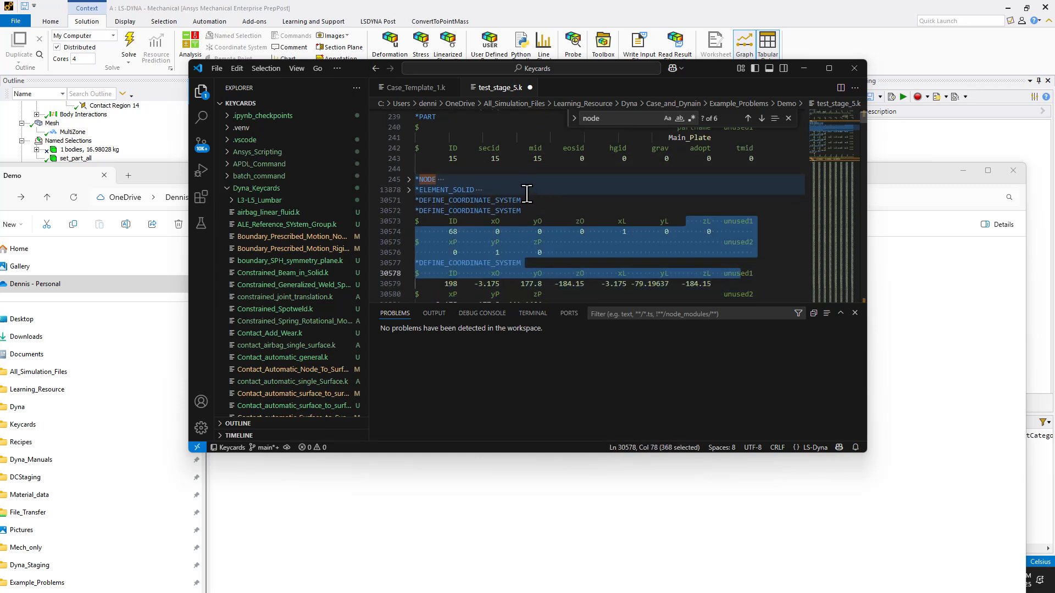
pyautogui.moveTo(523, 200); pyautogui.dragTo(406, 172)
pyautogui.press('BackSpace')
pyautogui.press('BackSpace')
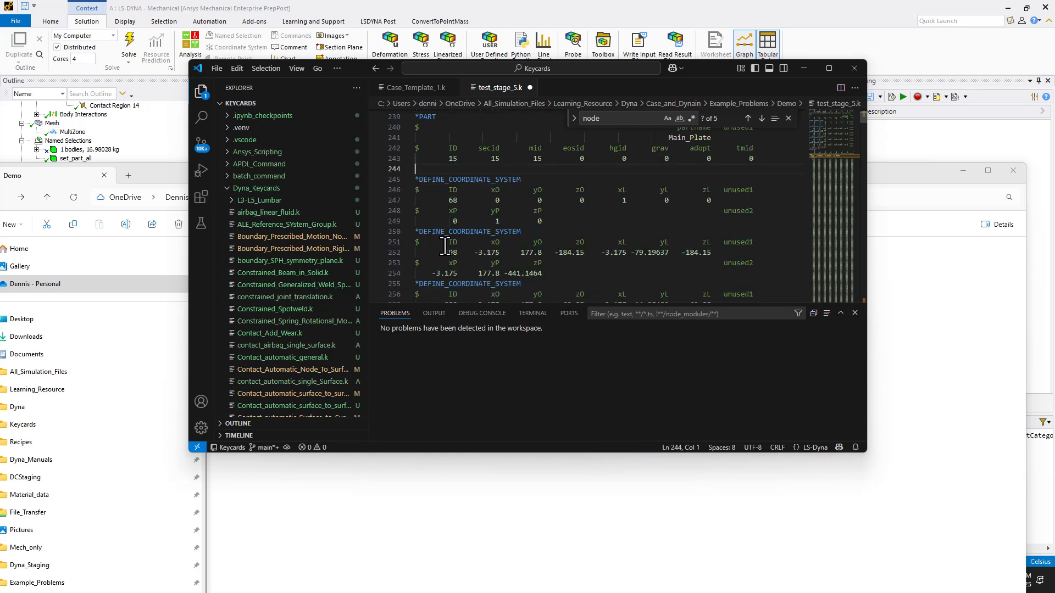
pyautogui.click(475, 225)
pyautogui.hotkey('ctrl', 's')
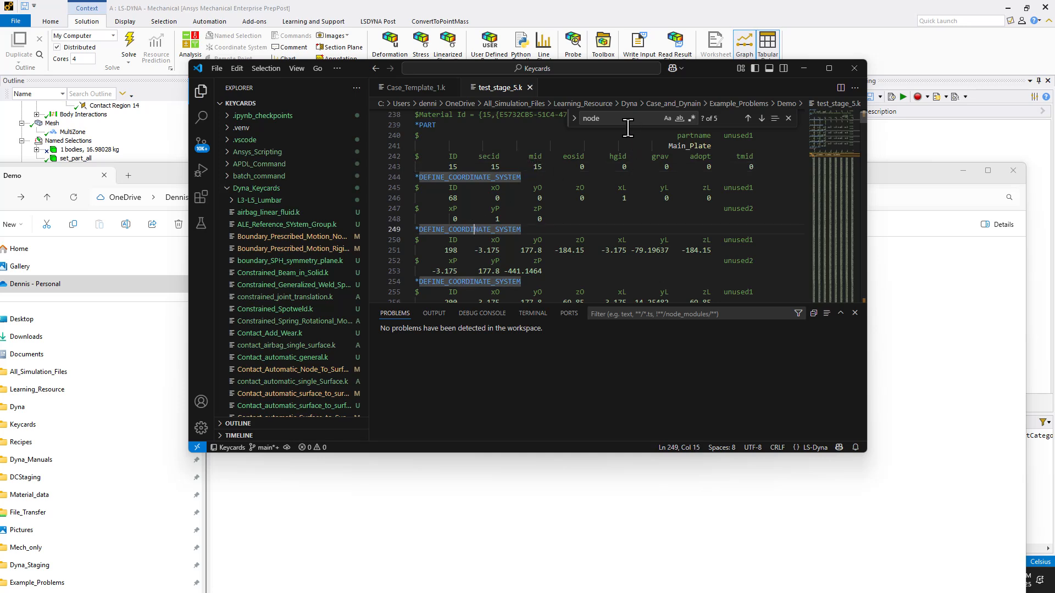
# - Delete the Remote Point comment with its *NODE block for node 13633 from test_stage_5.k, and save and close the file
pyautogui.click(628, 122)
pyautogui.press('Return')
pyautogui.click(658, 222)
pyautogui.moveTo(655, 218); pyautogui.dragTo(416, 204)
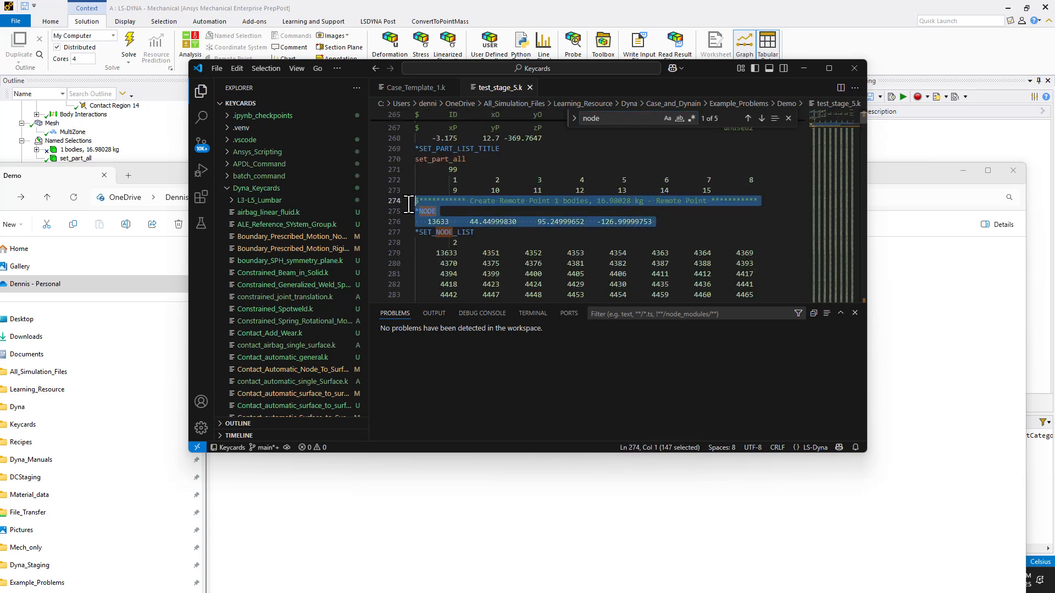
pyautogui.press('BackSpace')
pyautogui.press('BackSpace')
pyautogui.doubleClick(446, 200)
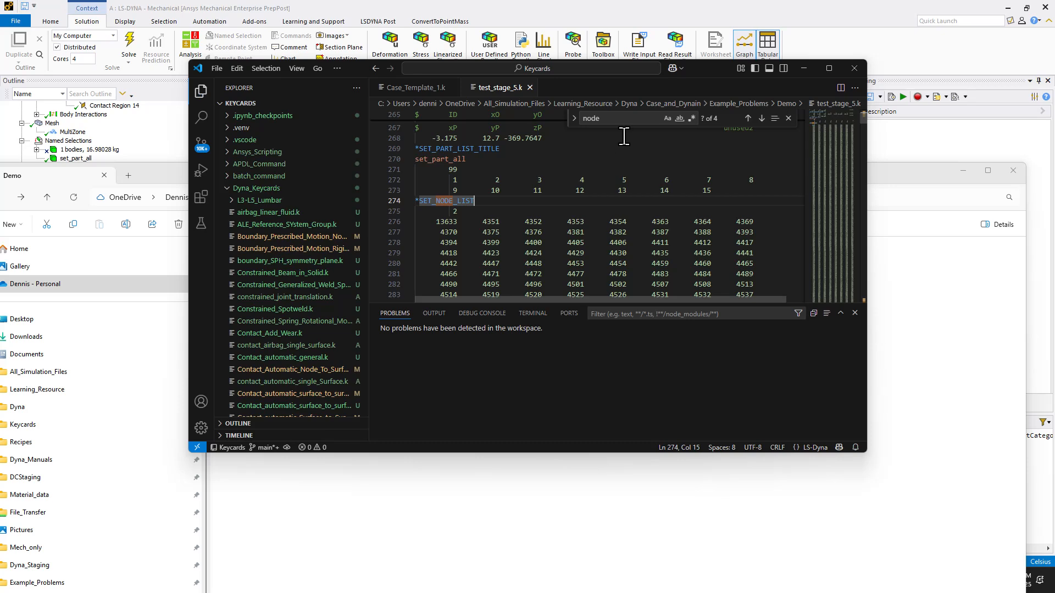
pyautogui.click(530, 87)
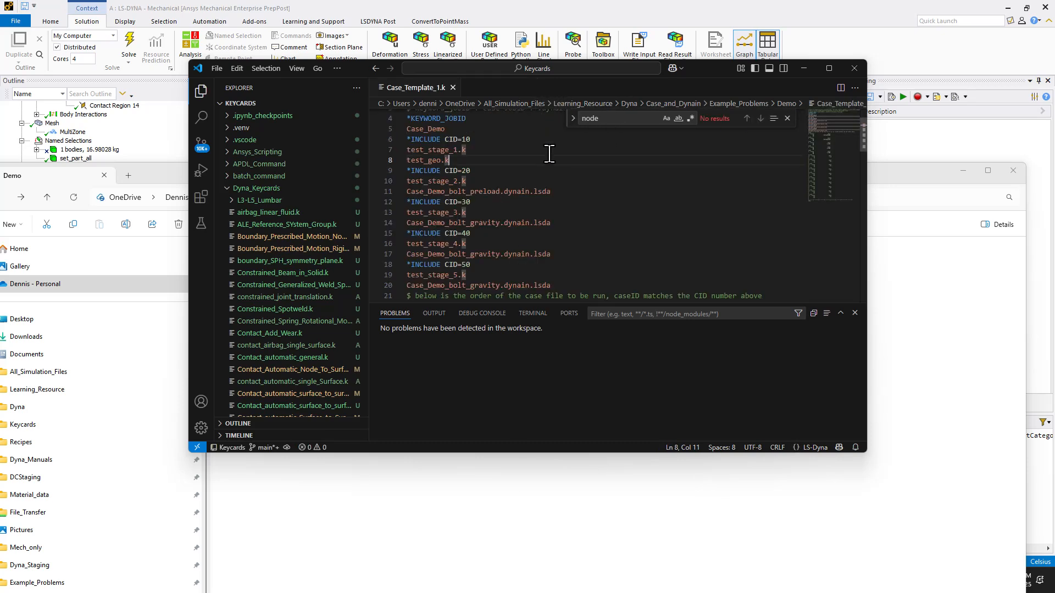
# - Reopen test_stage_3.k from the Demo folder, delete the Remote Point comment with its *NODE block for node 13633, and save and close it
pyautogui.click(946, 319)
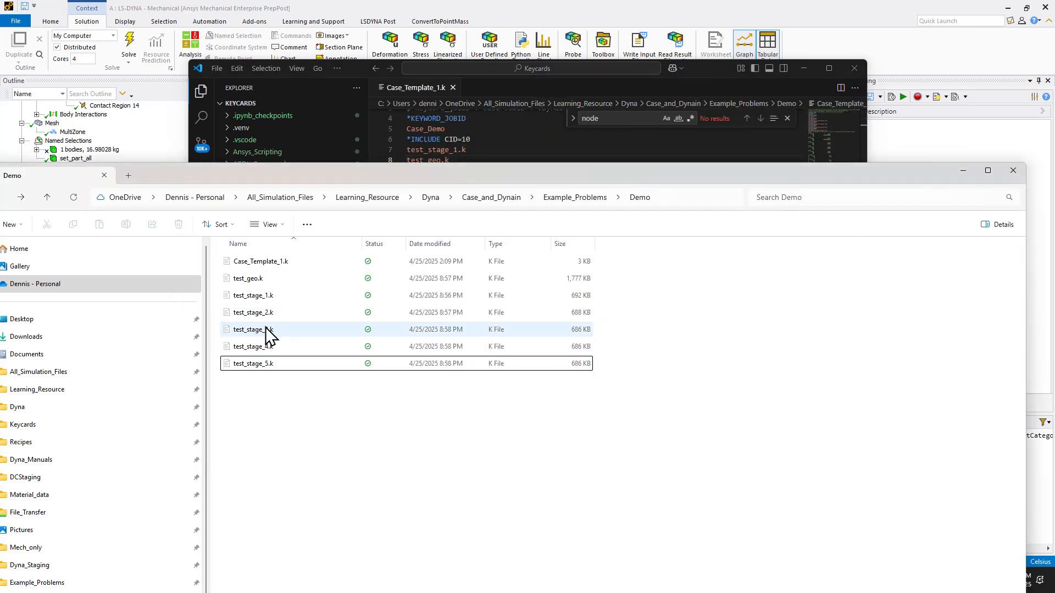
pyautogui.moveTo(270, 332); pyautogui.dragTo(485, 79)
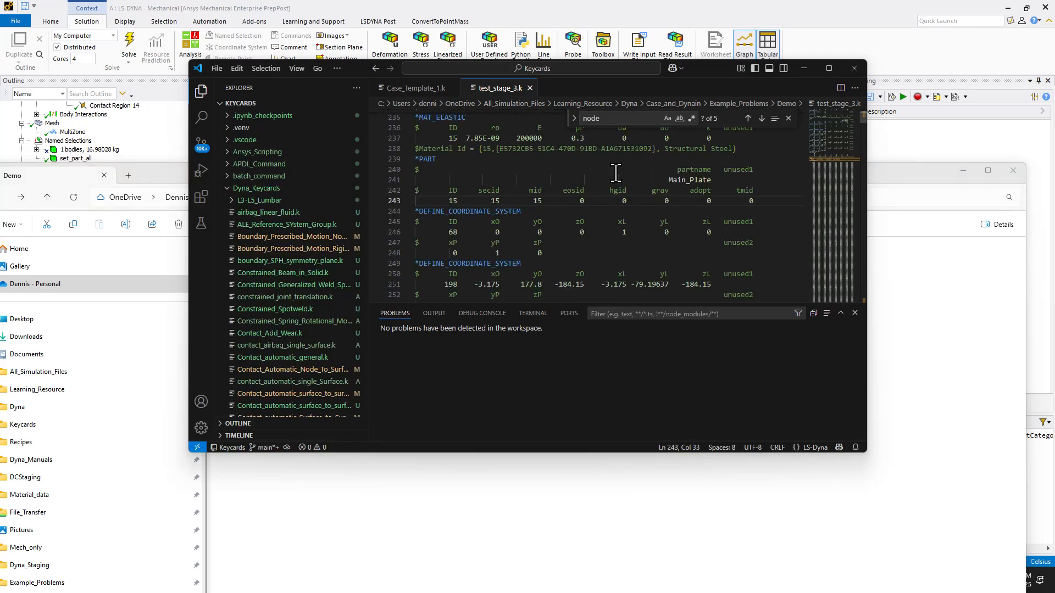
pyautogui.click(625, 119)
pyautogui.press('Return')
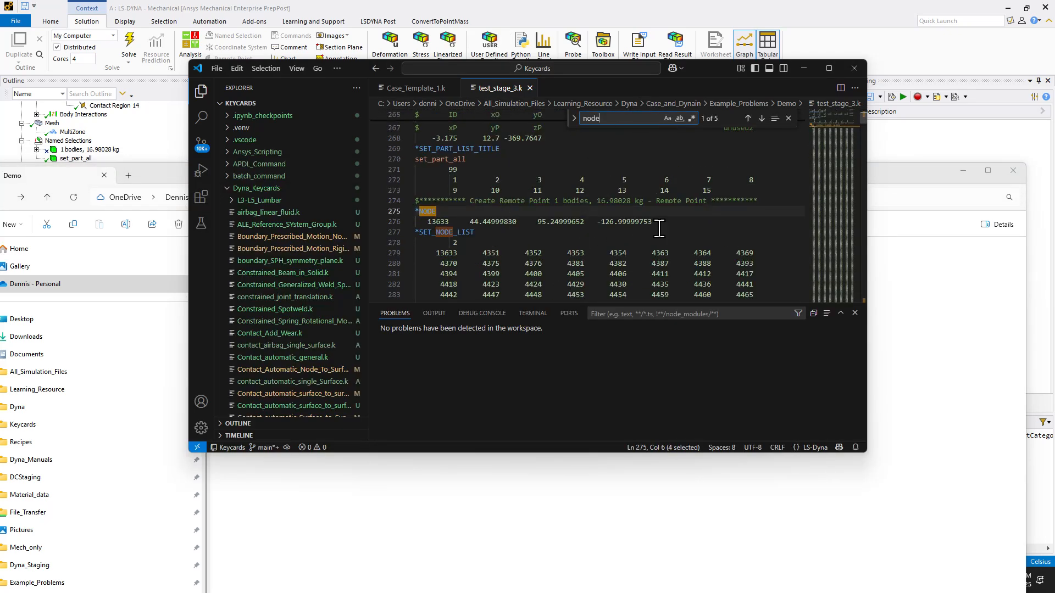
pyautogui.moveTo(659, 229); pyautogui.dragTo(392, 210)
pyautogui.click(595, 217)
pyautogui.moveTo(663, 226); pyautogui.dragTo(391, 205)
pyautogui.press('Delete')
pyautogui.click(525, 189)
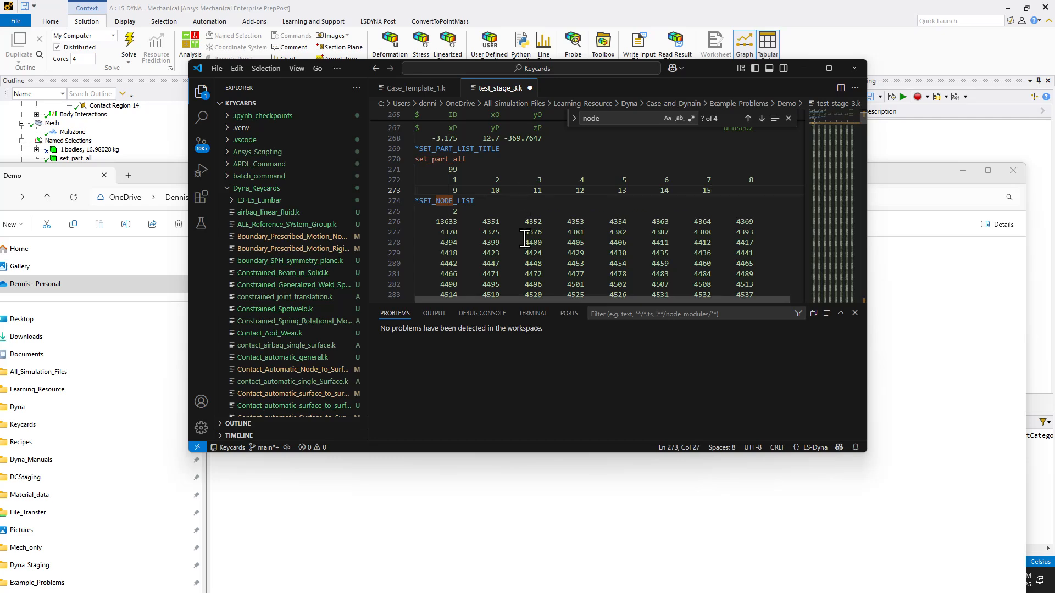
pyautogui.click(529, 87)
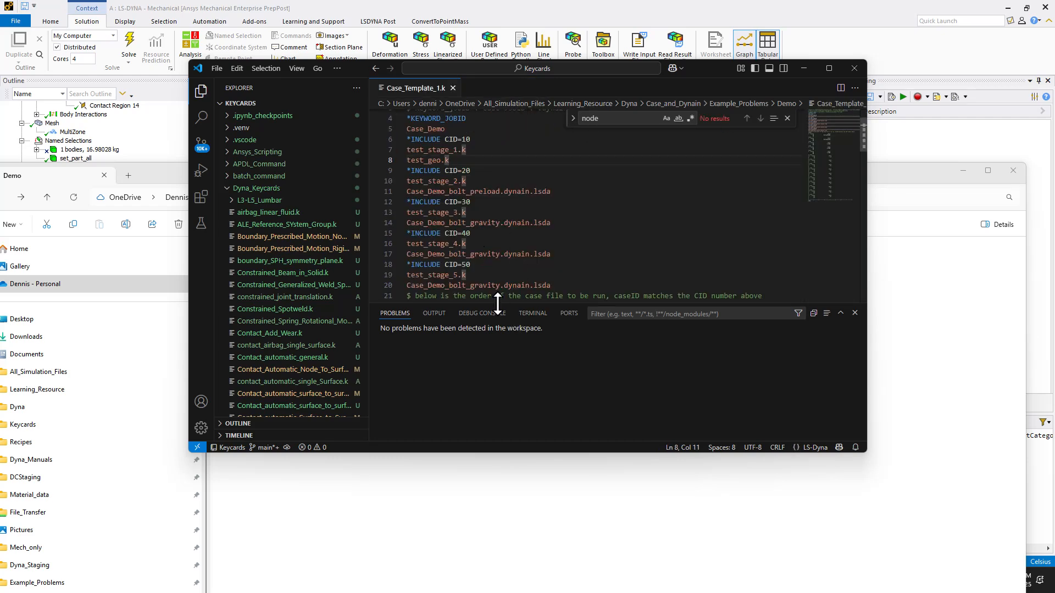
# - Review the *INCLUDE entries for CID 10 to 50 in Case_Template_1.k, checking each stage file with its geometry or dynain file
pyautogui.scroll(2, 484, 216)
pyautogui.scroll(-2, 483, 217)
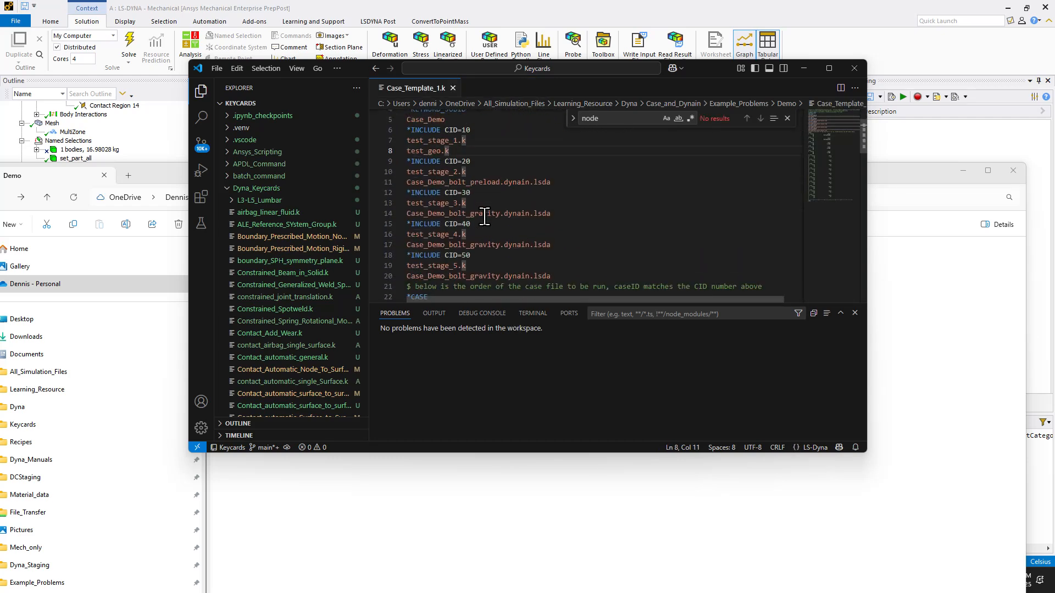
pyautogui.scroll(2, 483, 217)
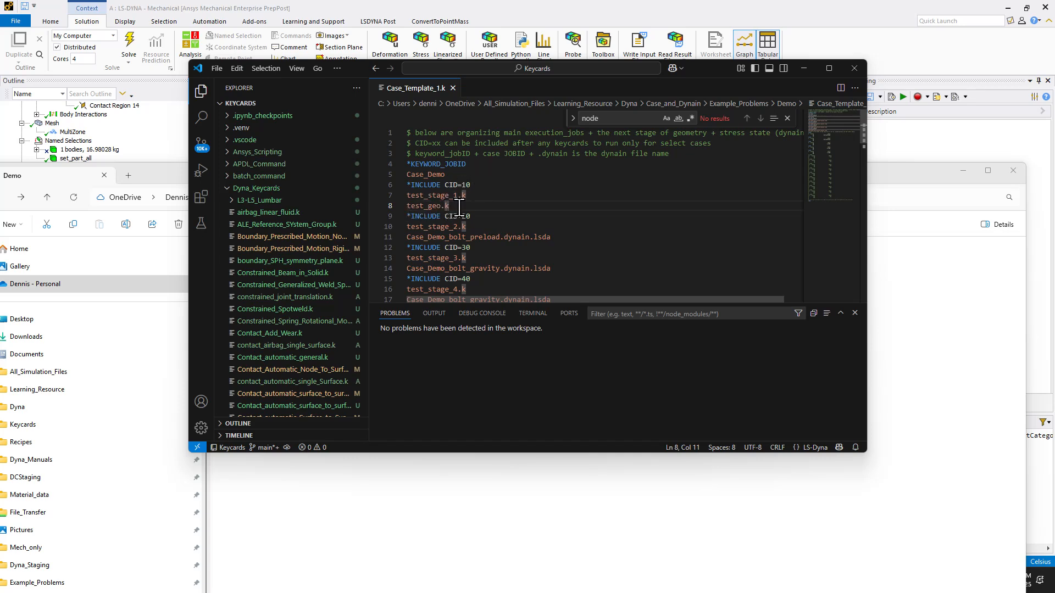
pyautogui.click(476, 197)
pyautogui.scroll(-2, 483, 235)
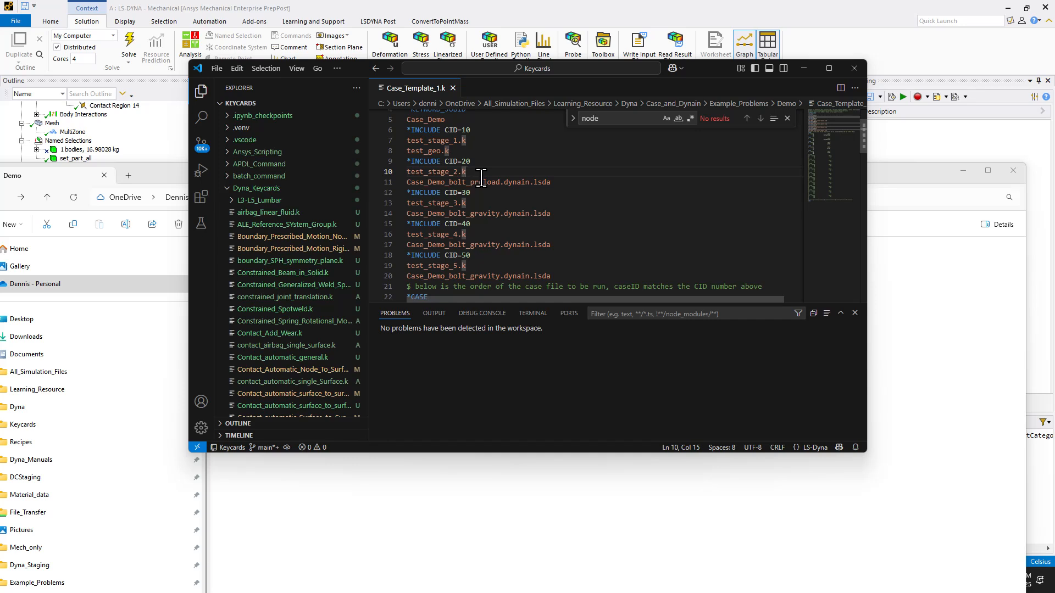
pyautogui.click(477, 237)
pyautogui.moveTo(468, 203); pyautogui.dragTo(478, 214)
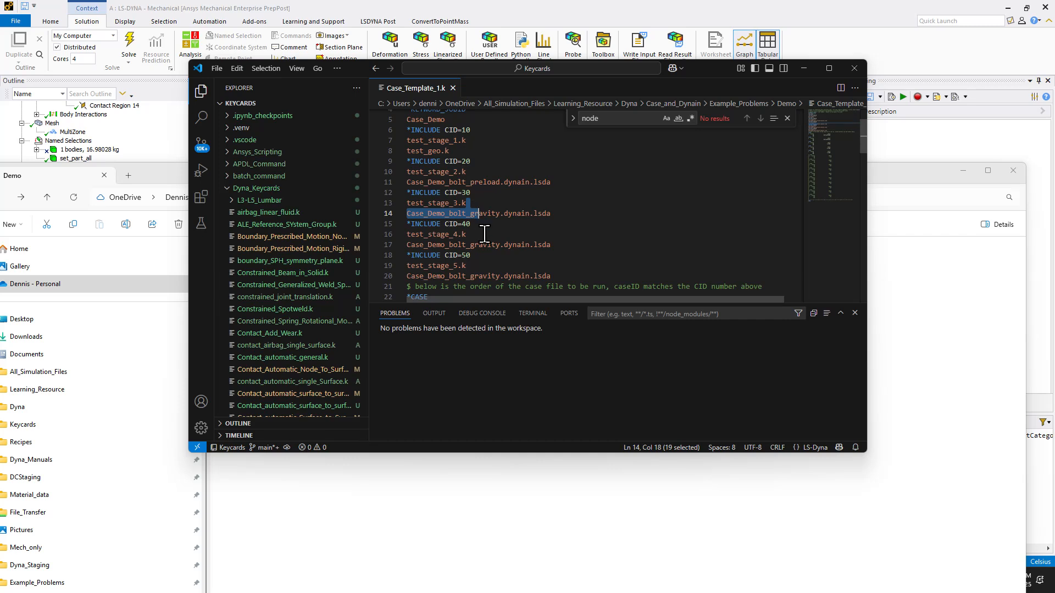
pyautogui.click(484, 234)
pyautogui.click(485, 234)
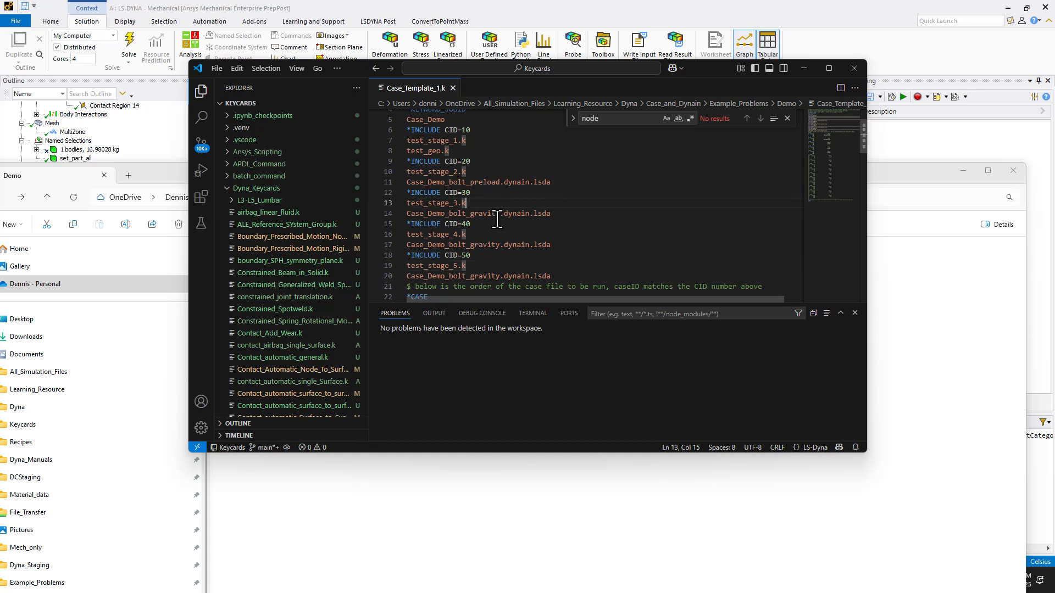
# - Switch to the Demo folder in File Explorer and reposition its window to show the complete folder view
pyautogui.click(397, 532)
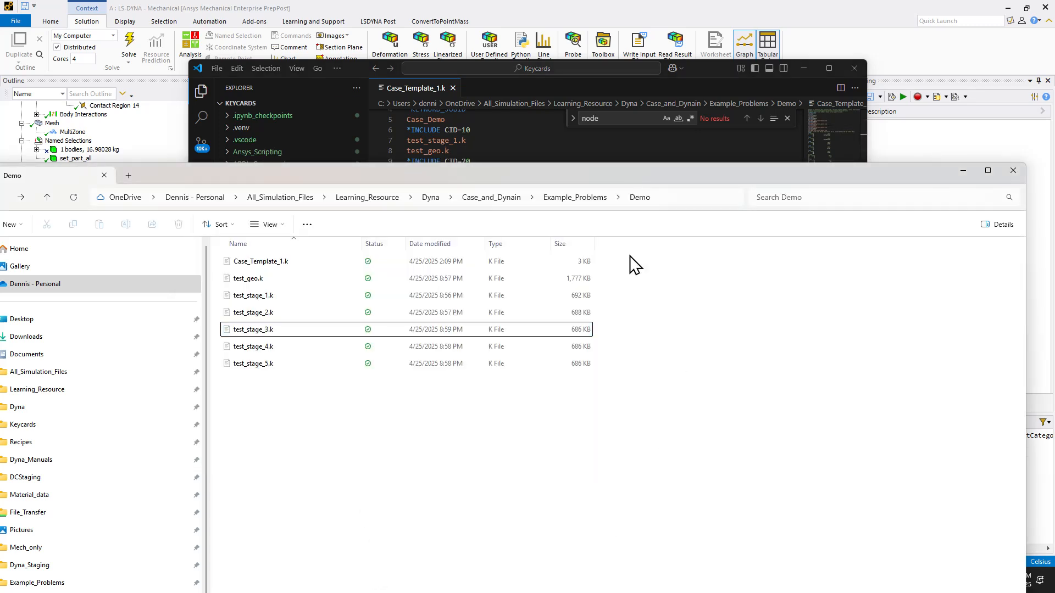
pyautogui.moveTo(595, 184); pyautogui.dragTo(598, 41)
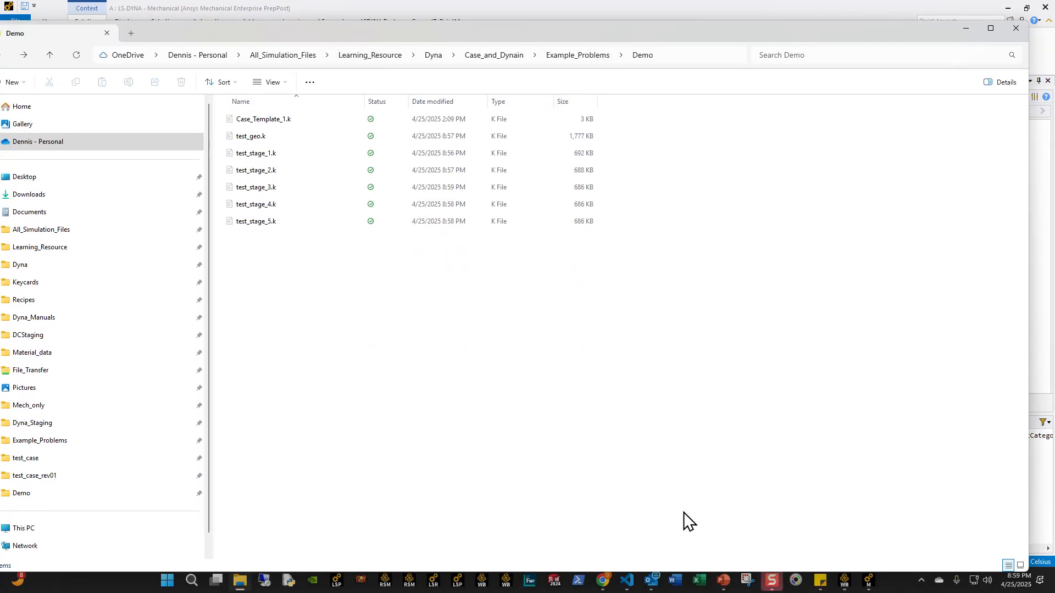